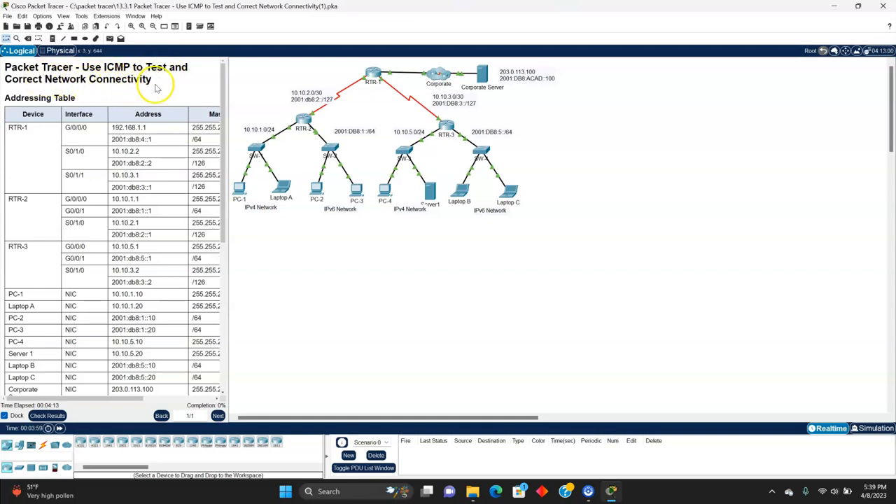
Read through the addressing table, objectives, background and instructions of the ICMP lab.
scroll(142, 168, down, 3)
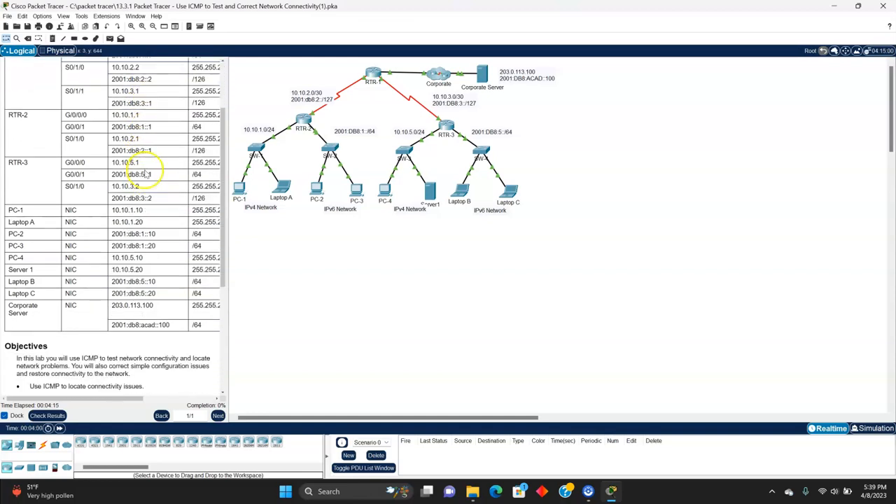
scroll(146, 174, up, 3)
scroll(133, 189, down, 2)
scroll(136, 185, down, 8)
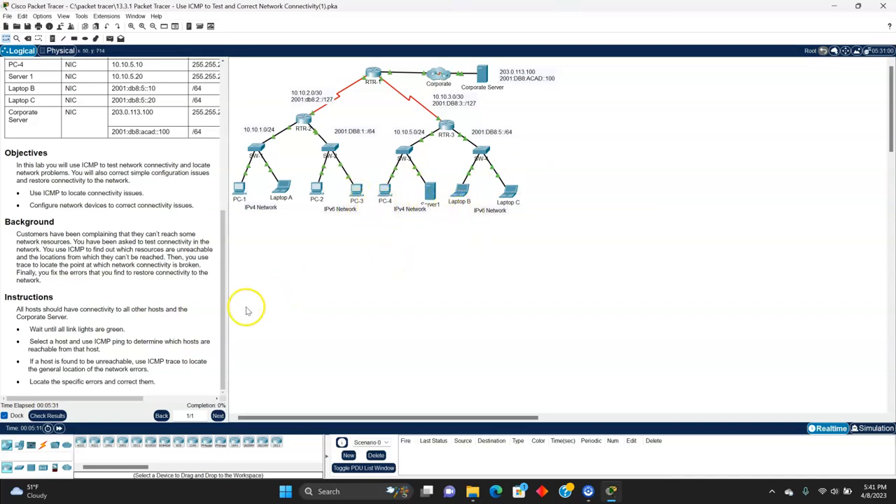
scroll(301, 308, down, 3)
scroll(319, 305, up, 3)
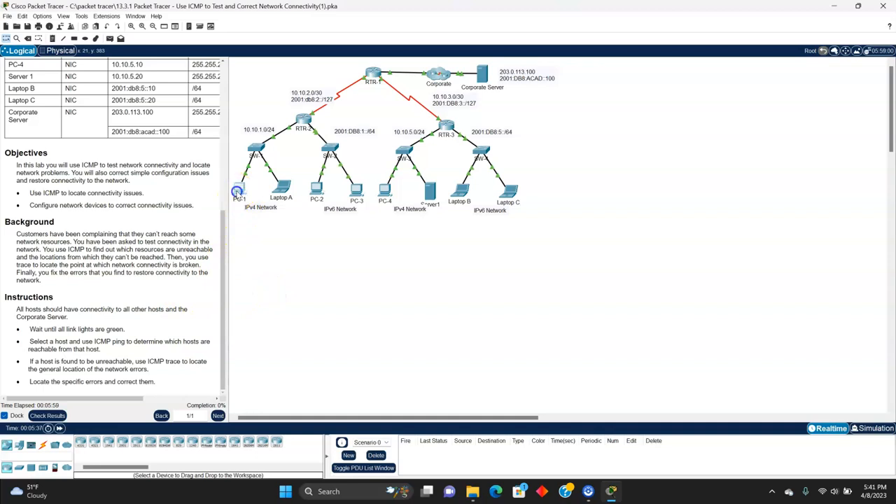
Ping the Corporate Server at 203.0.113.100 twice from PC-1's command prompt, closing the PC-1 window when finished.
click(237, 191)
click(468, 172)
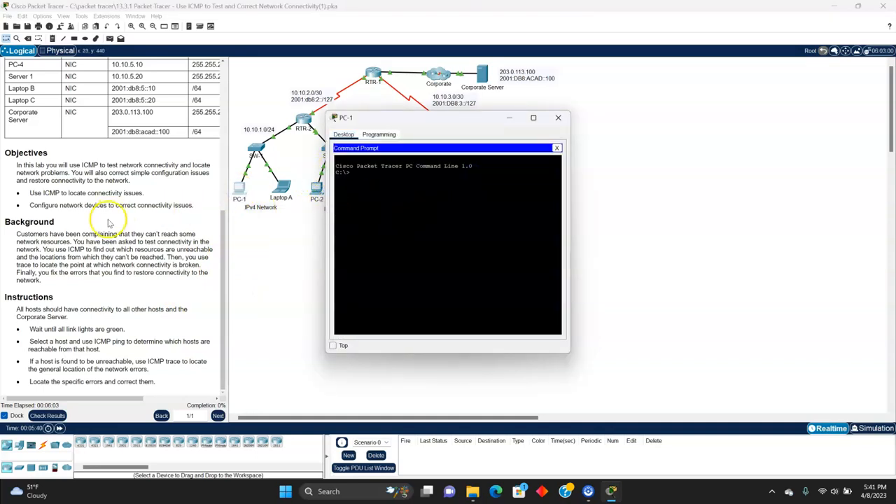
scroll(114, 217, up, 1)
scroll(114, 217, up, 3)
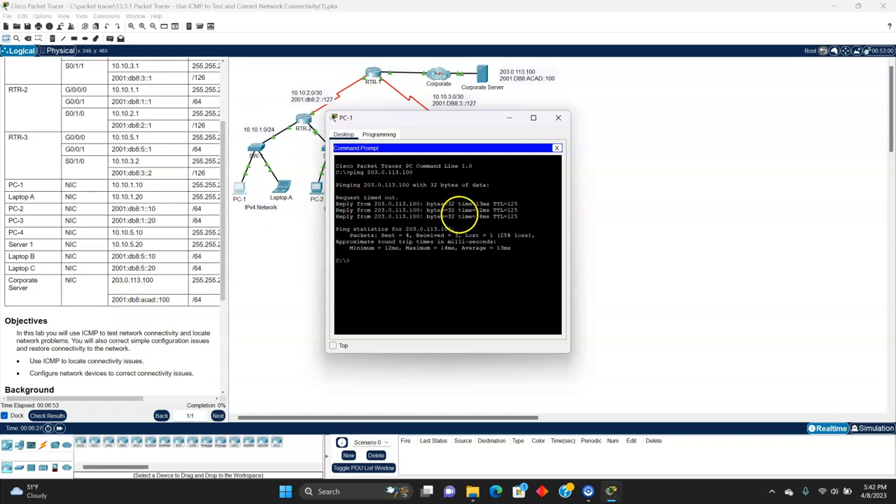
key(Return)
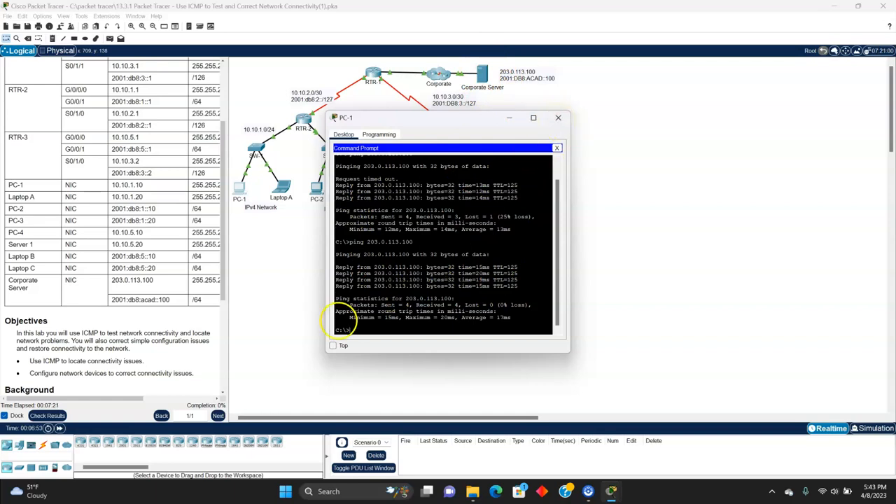
click(552, 120)
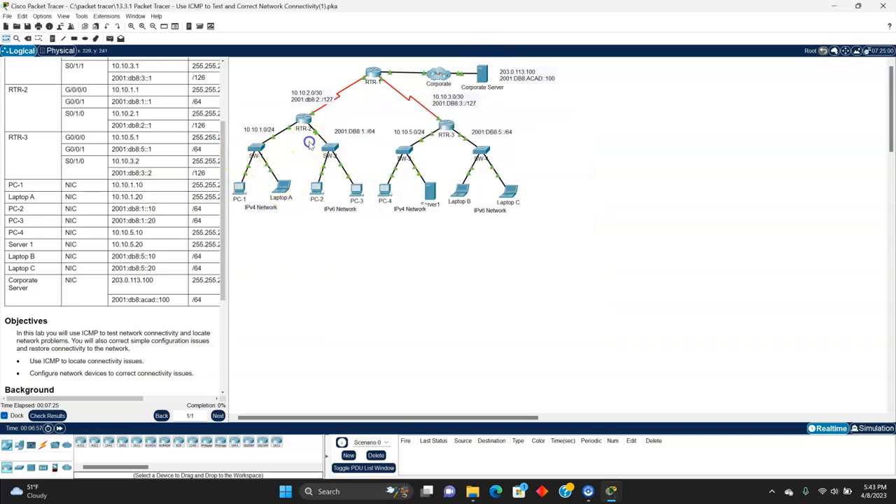
Draw an ellipse with a green fill around PC-1 in the topology to mark it as tested.
click(131, 27)
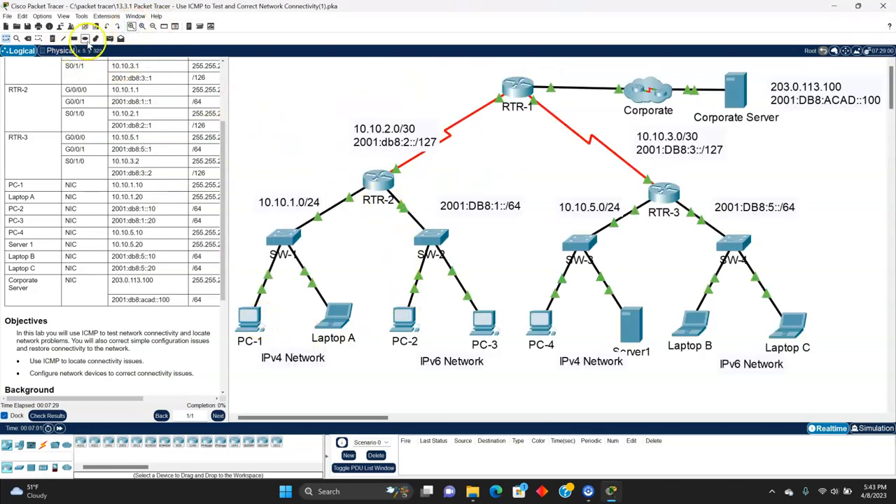
click(84, 39)
click(412, 66)
click(492, 61)
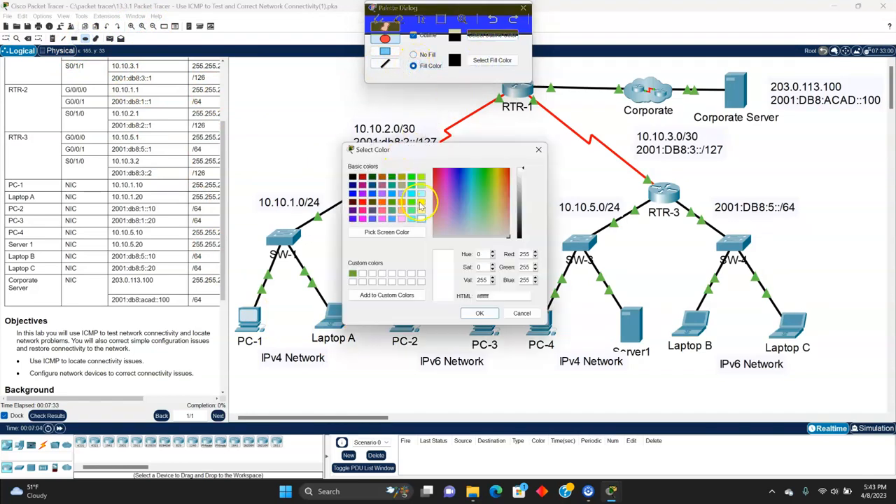
click(413, 202)
click(477, 312)
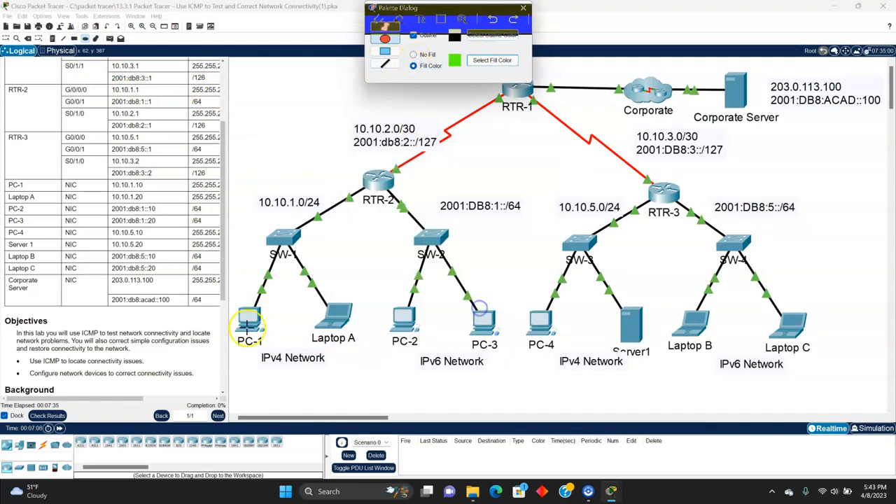
drag(231, 291, 287, 384)
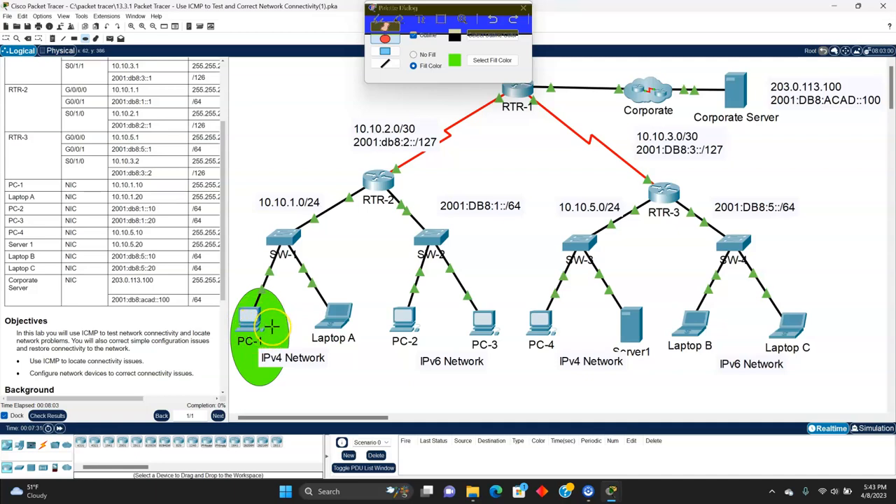
Copy the Corporate Server's IPv4 address 203.0.113.100 from the addressing table for testing Laptop A.
click(334, 319)
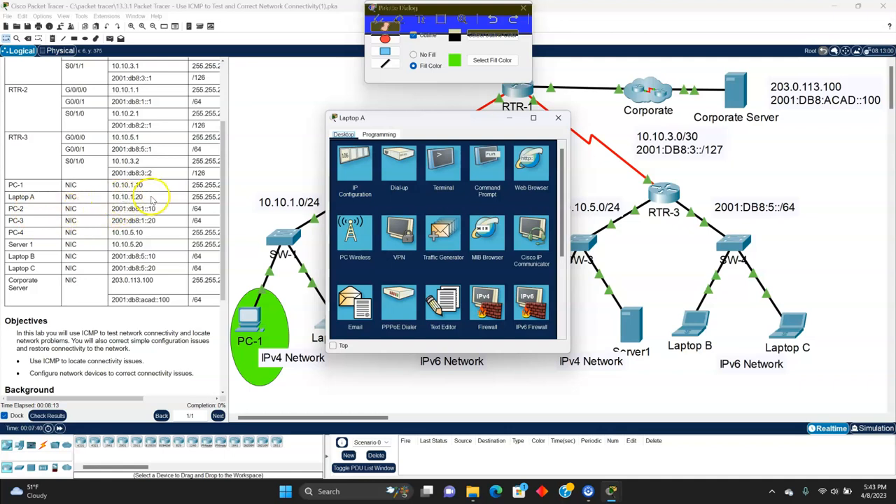
click(112, 281)
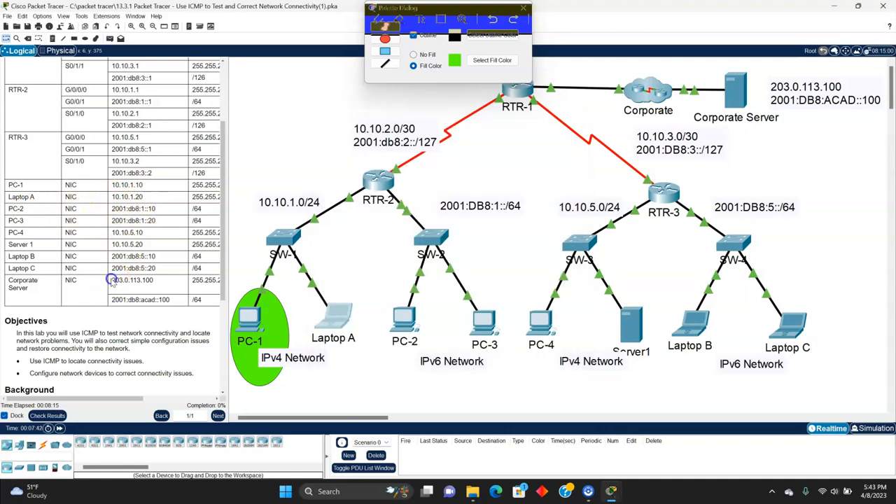
right_click(155, 280)
click(167, 307)
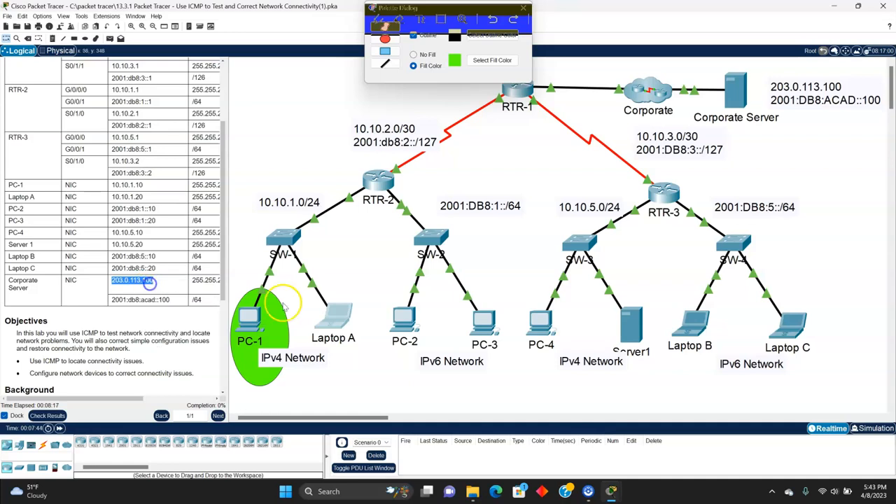
Ping 203.0.113.100 from Laptop A's command prompt and mark Laptop A with a green ellipse in the topology.
click(335, 323)
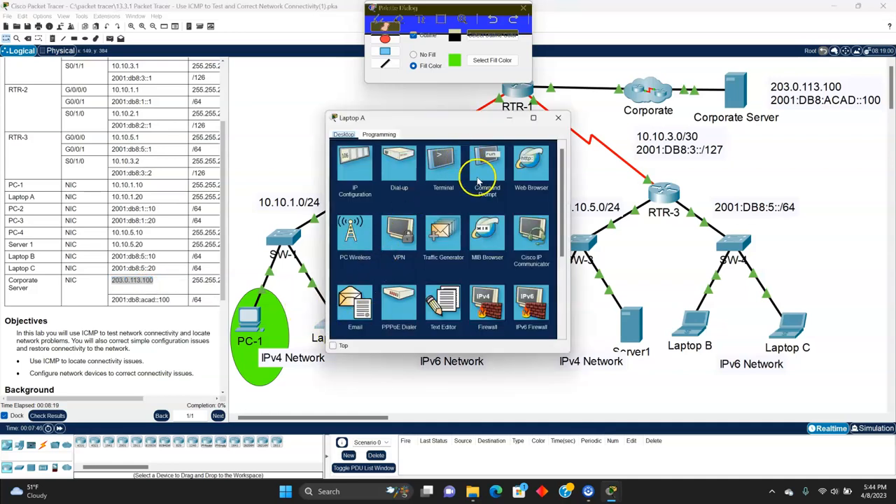
click(484, 170)
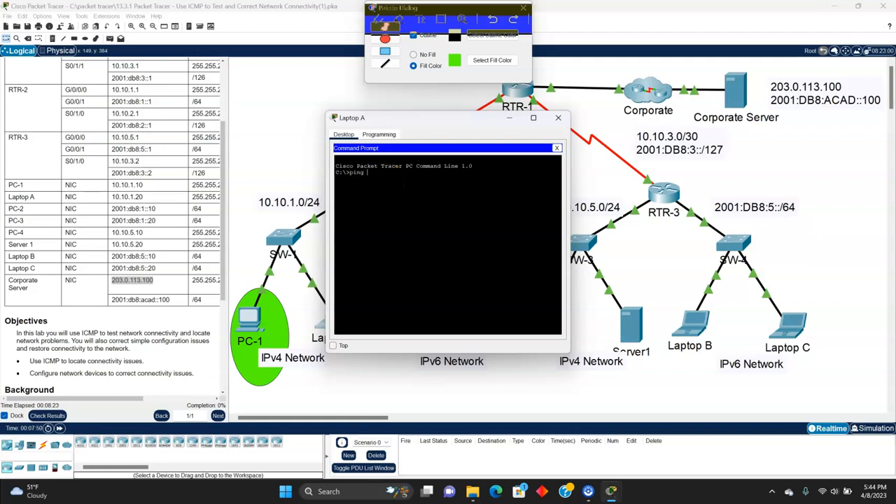
text(ping)
right_click(368, 174)
click(382, 187)
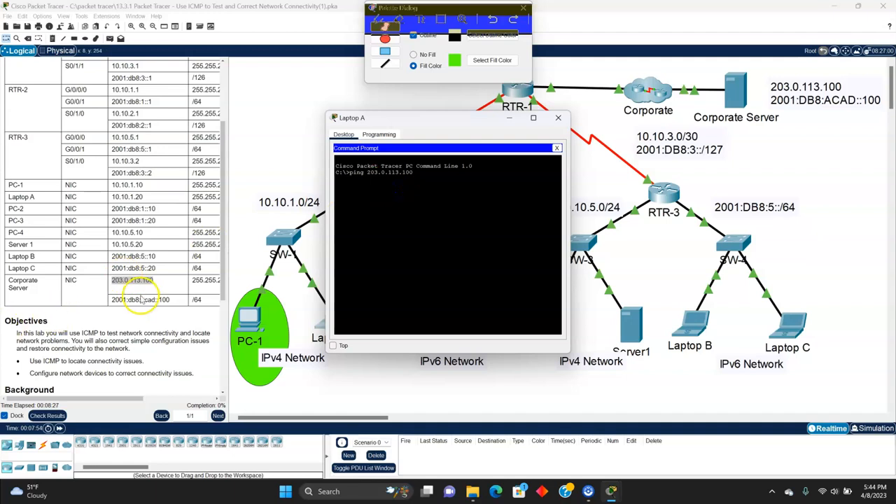
key(Return)
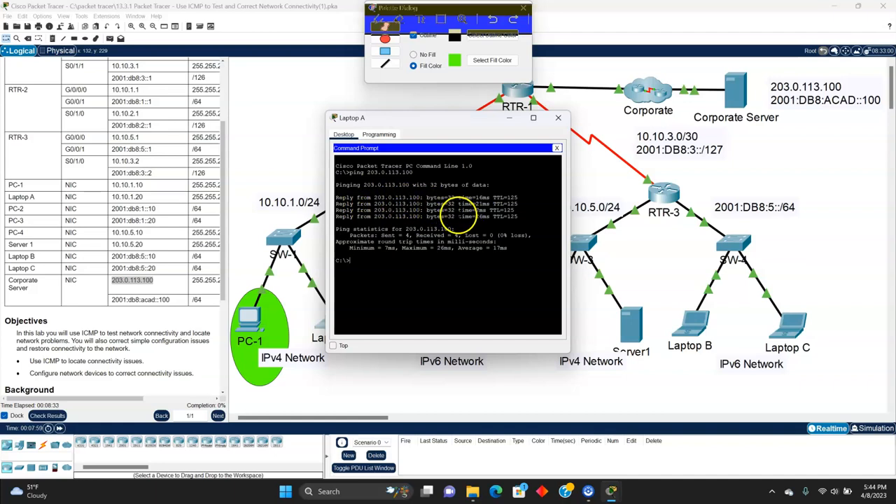
click(557, 118)
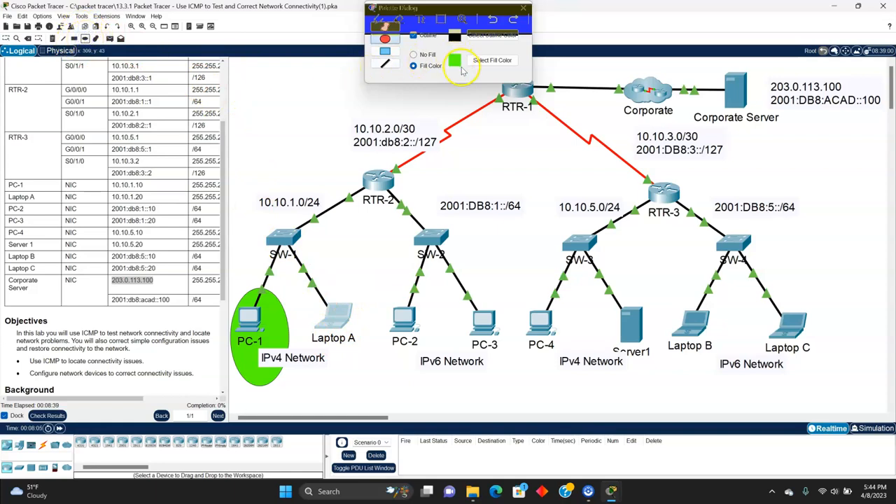
drag(308, 295, 373, 385)
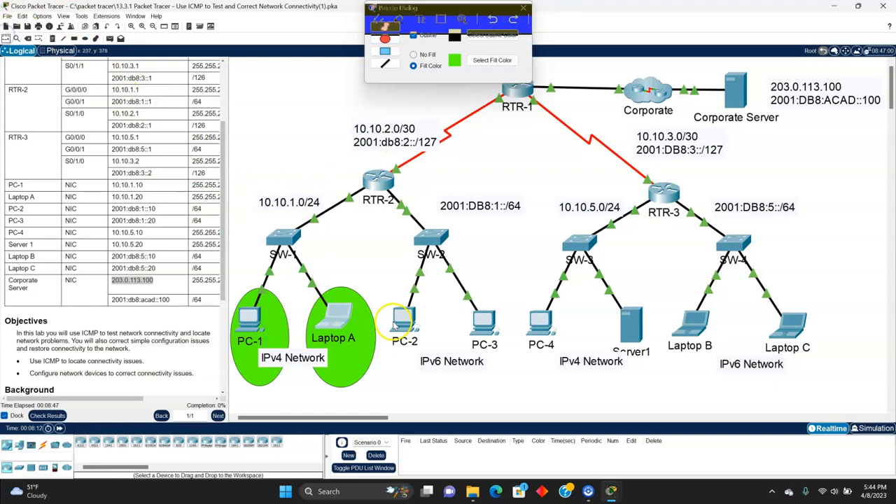
Open PC-2's command prompt and copy the Corporate Server's IPv6 address 2001:db8:acad::100 from the addressing table.
click(401, 319)
click(487, 167)
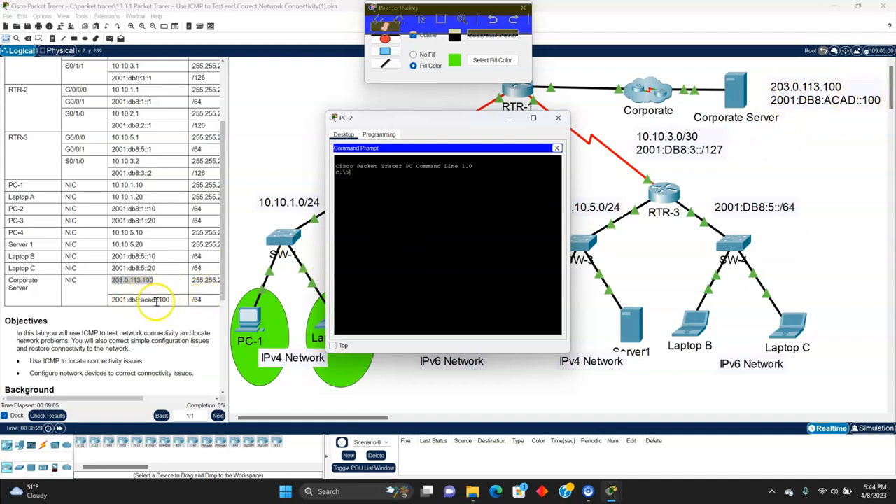
click(112, 297)
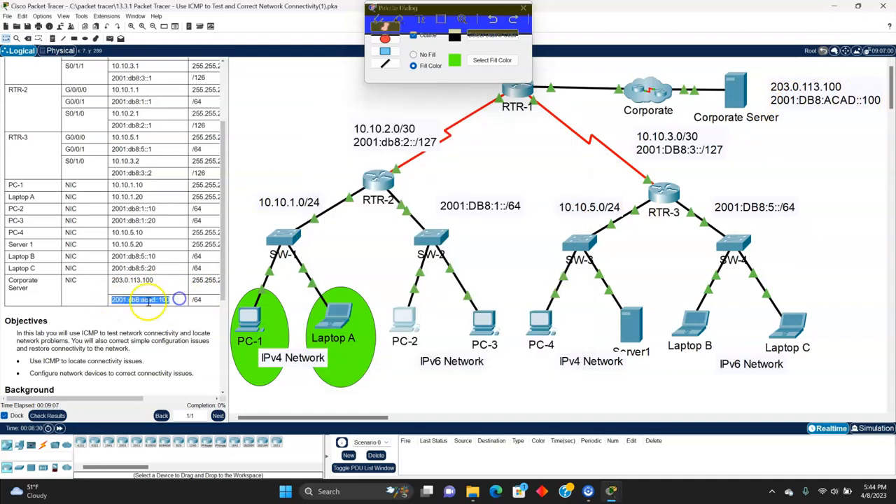
right_click(137, 301)
click(159, 307)
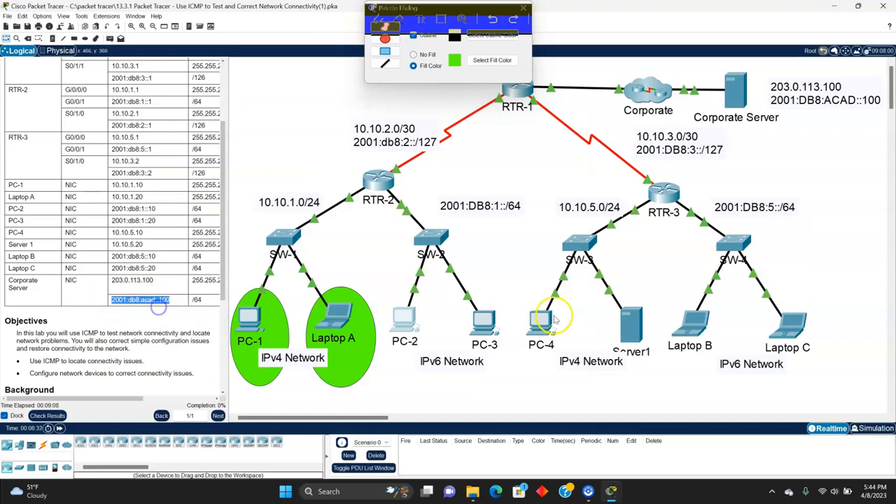
Ping 2001:db8:acad::100 from PC-2's command prompt and mark PC-2 with a green ellipse in the topology.
click(406, 325)
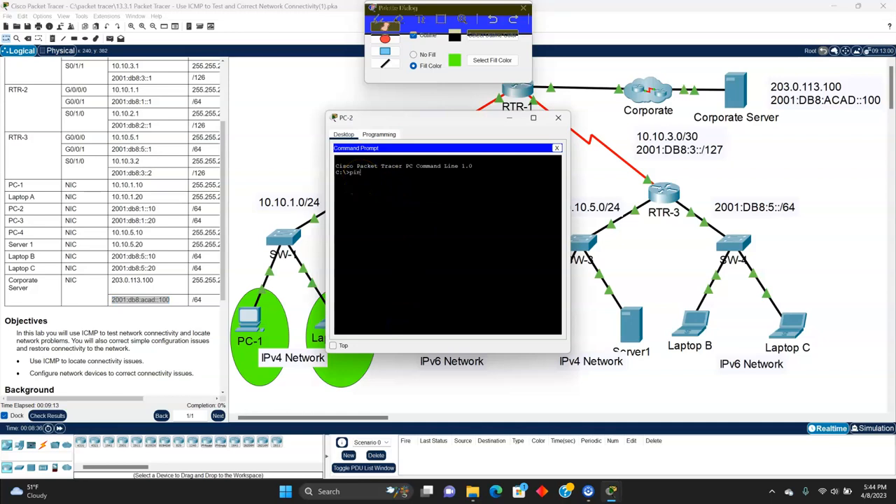
right_click(375, 176)
click(395, 190)
key(Return)
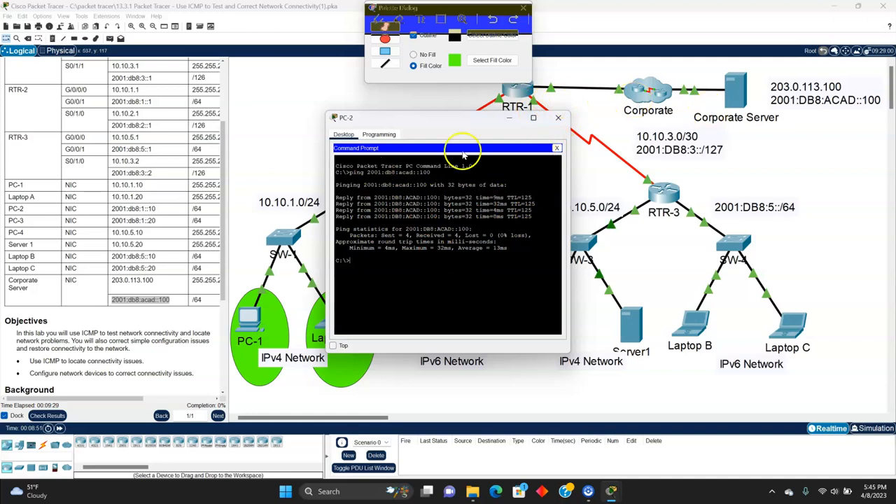
click(564, 118)
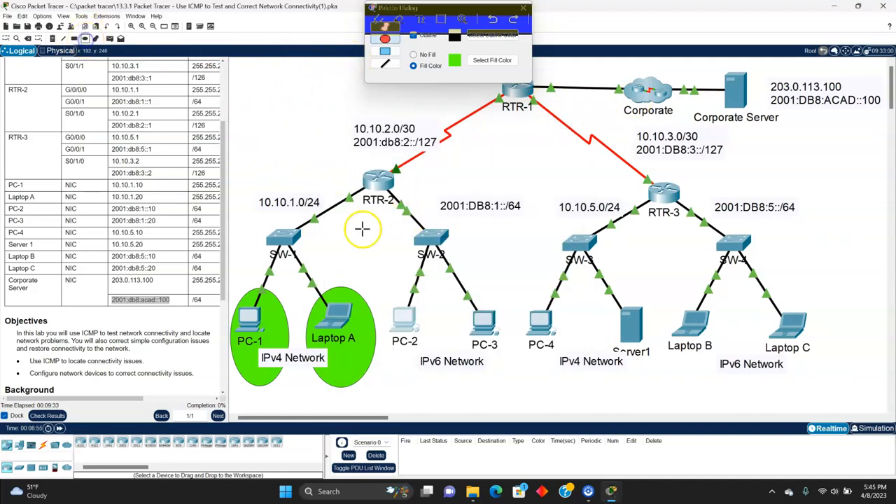
drag(376, 291, 439, 399)
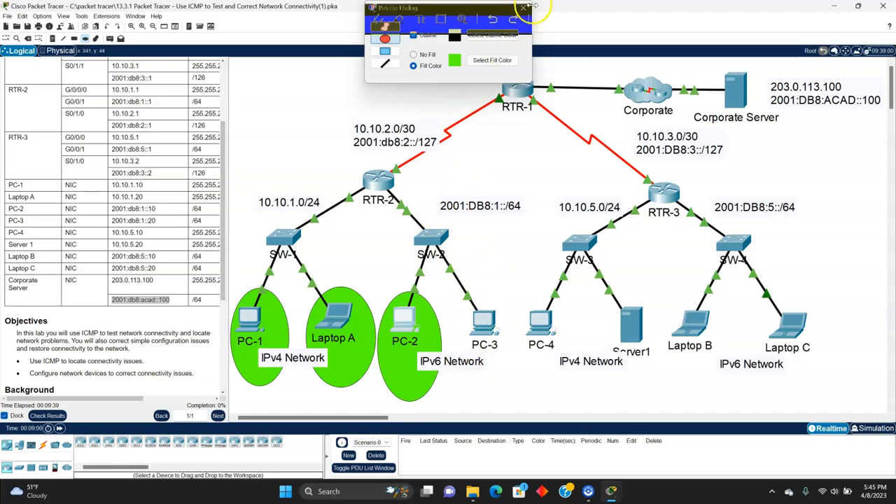
click(525, 10)
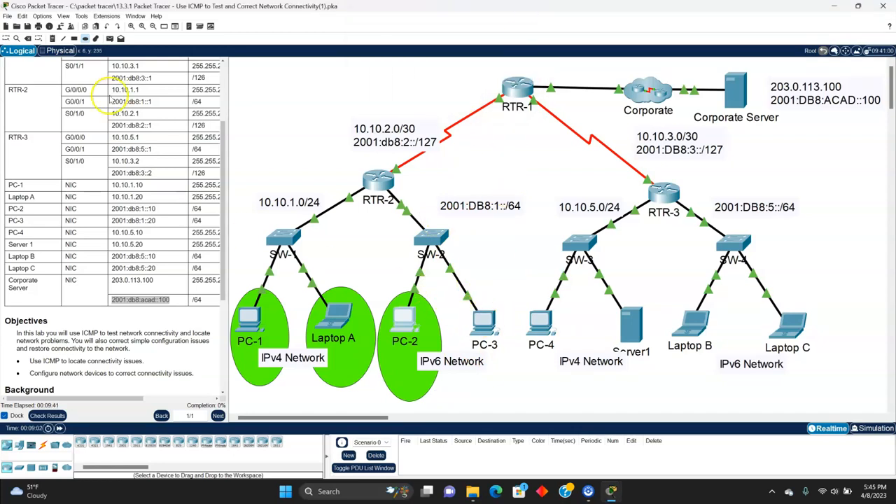
Ping the Corporate Server at 2001:db8:acad::100 from PC-3's command prompt and close the PC-3 window.
click(485, 322)
click(488, 165)
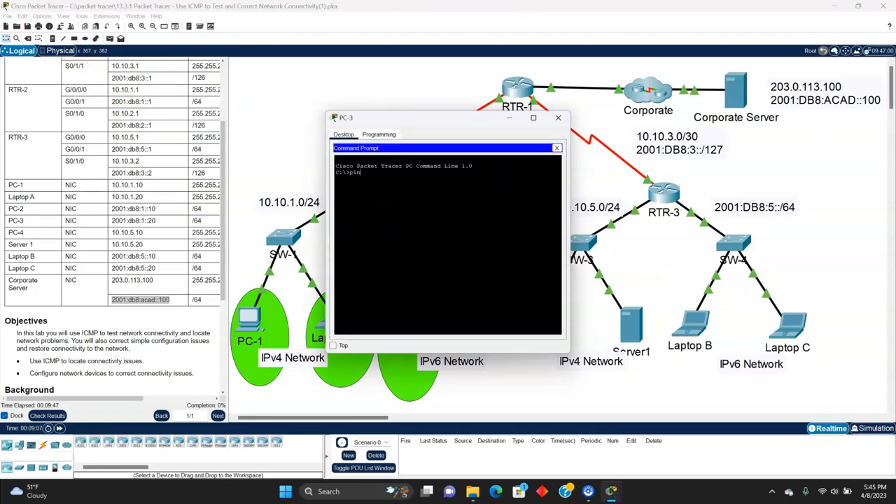
text(ping 2001:db8:acad::100)
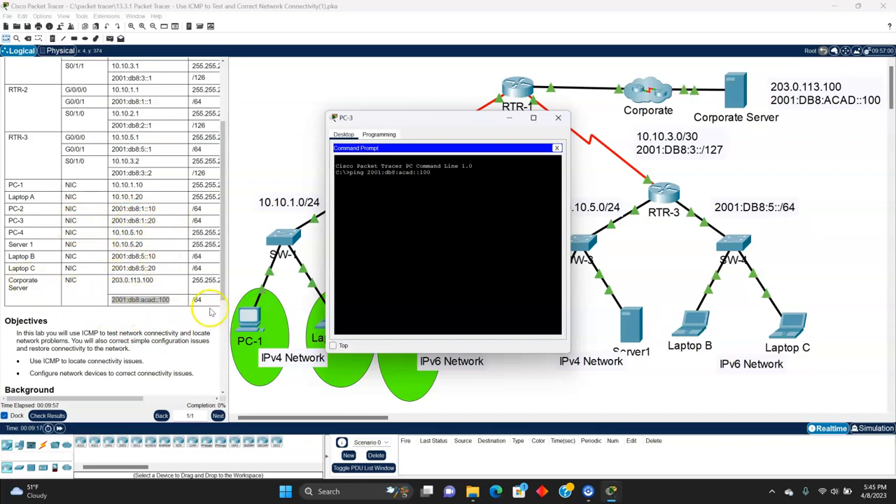
key(Return)
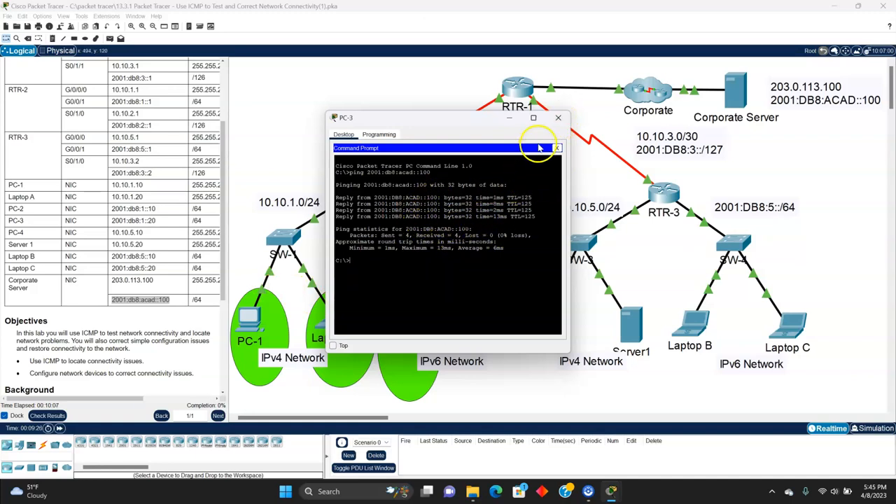
click(558, 117)
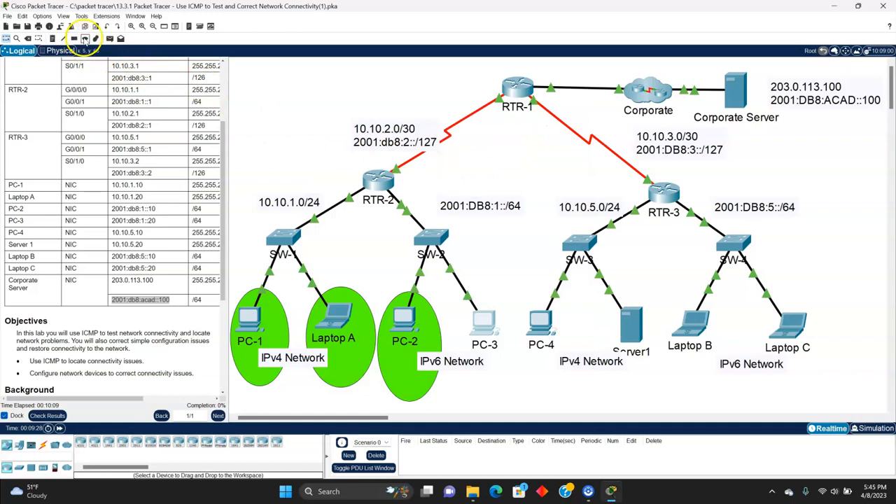
Draw a green ellipse around PC-3 in the topology and return to the Select tool.
click(83, 39)
drag(455, 292, 512, 396)
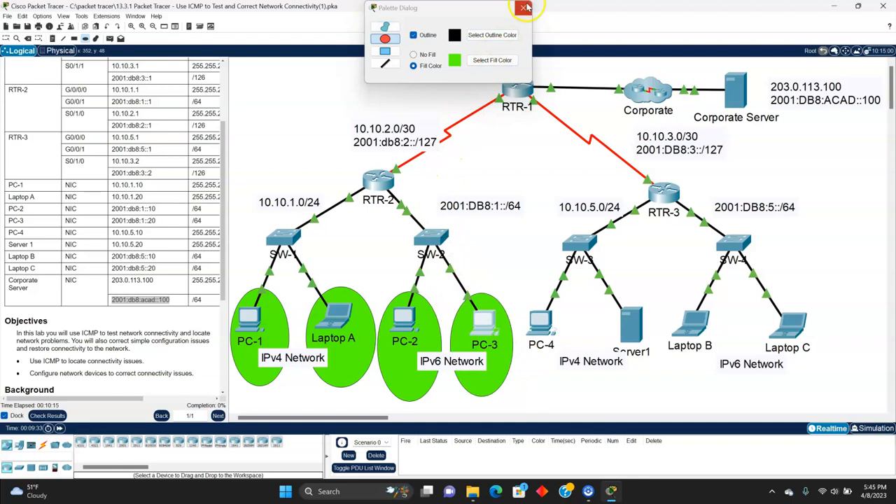
click(7, 38)
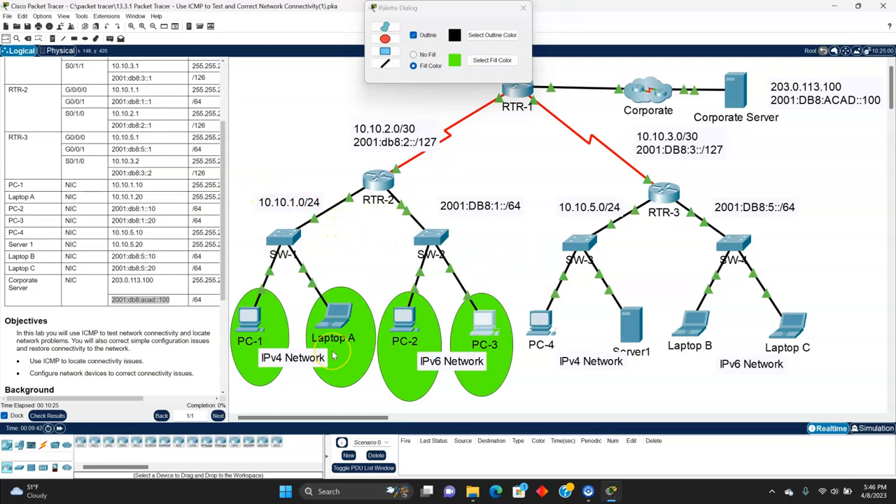
Open PC-4's command prompt and copy the Corporate Server's IPv4 address 203.0.113.100 from the addressing table.
click(537, 323)
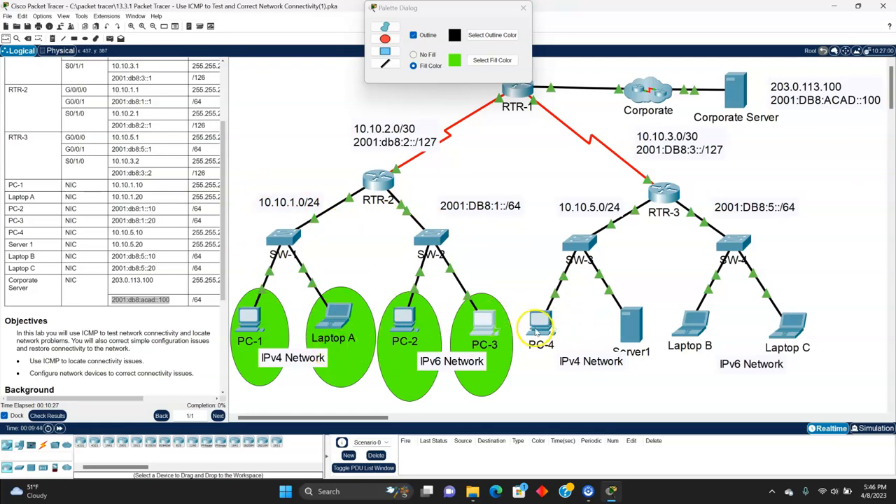
click(487, 168)
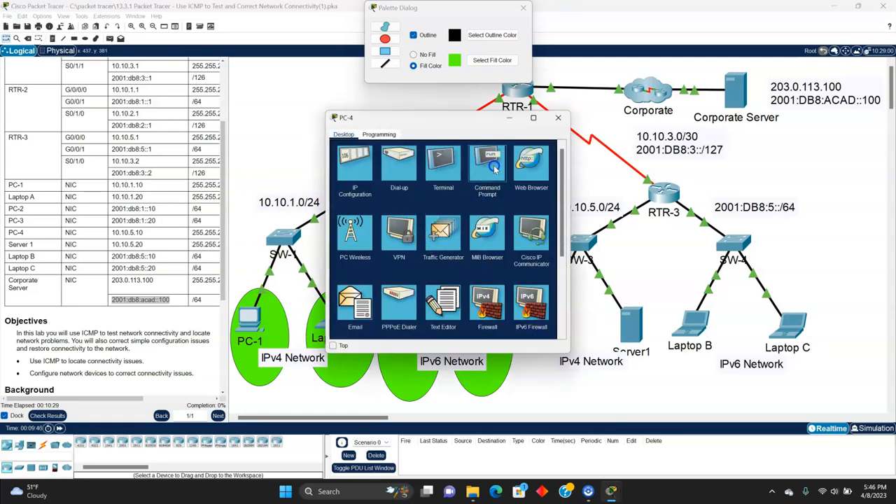
click(382, 225)
drag(112, 281, 135, 281)
right_click(149, 277)
click(168, 305)
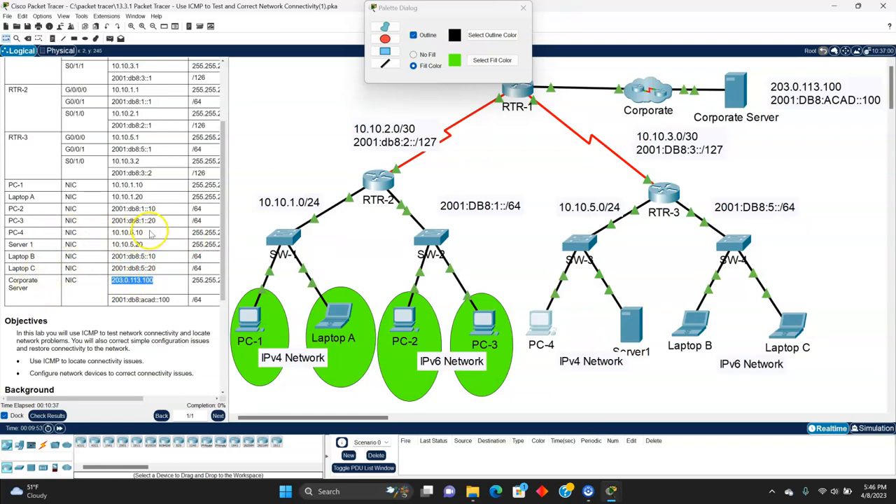
drag(114, 232, 126, 232)
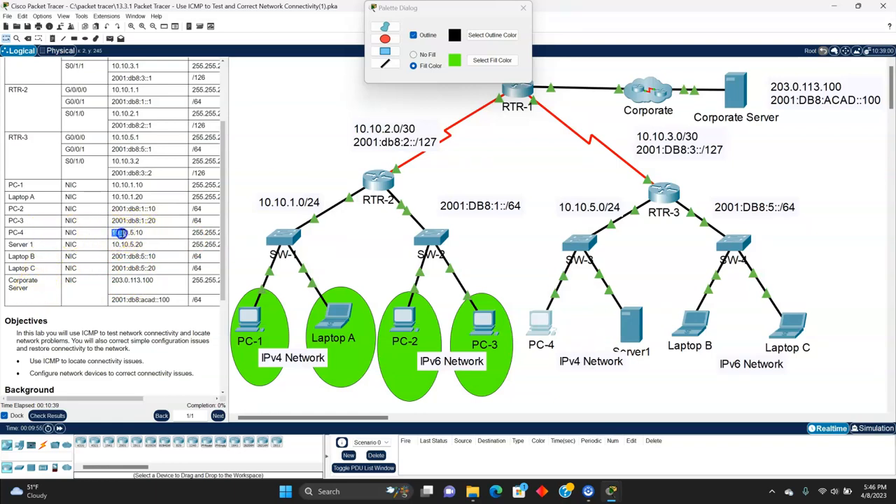
mouse_move(112, 281)
mouse_down()
mouse_move(182, 274)
mouse_move(121, 278)
mouse_up()
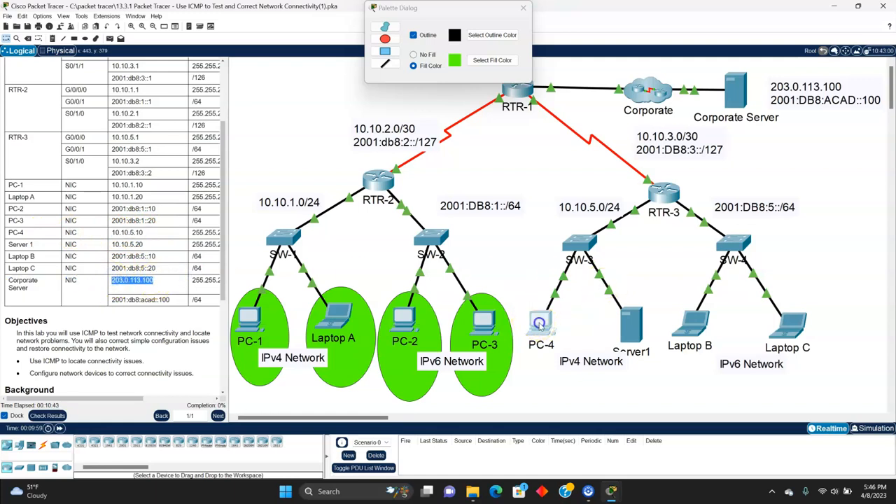
Ping the Corporate Server at 203.0.113.100 from PC-4's command prompt and close the PC-4 window.
click(531, 320)
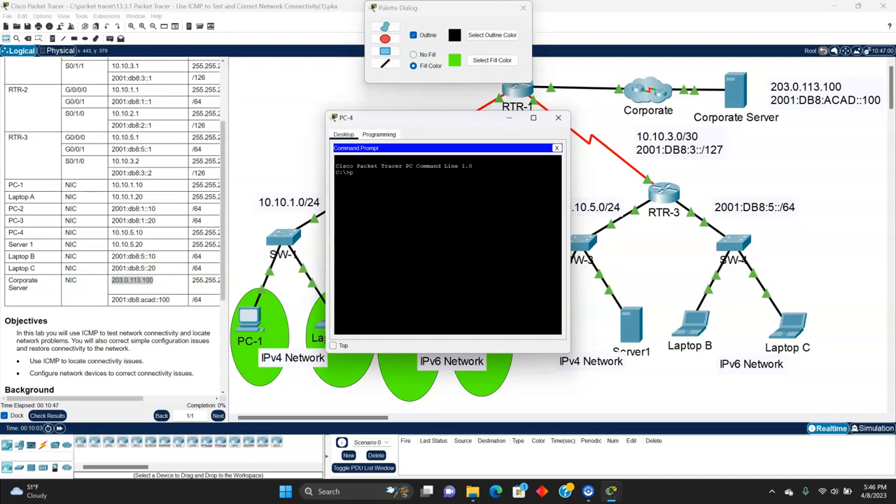
text(203.0.113.100)
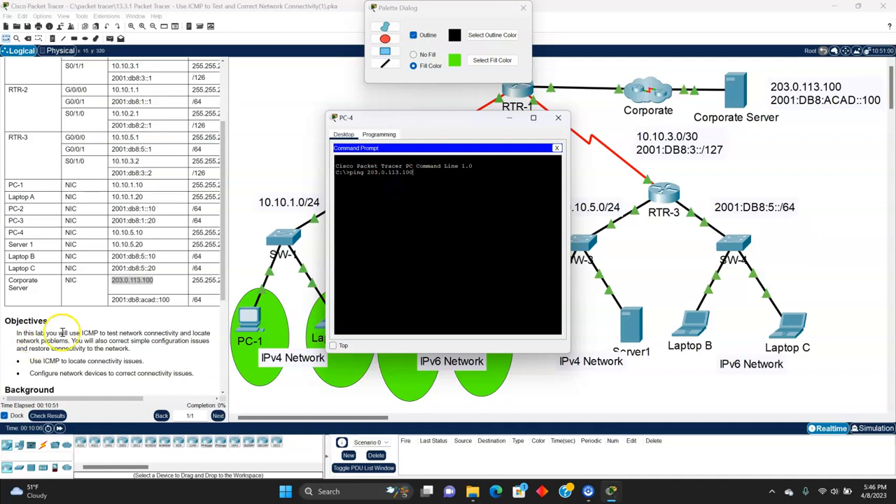
key(Return)
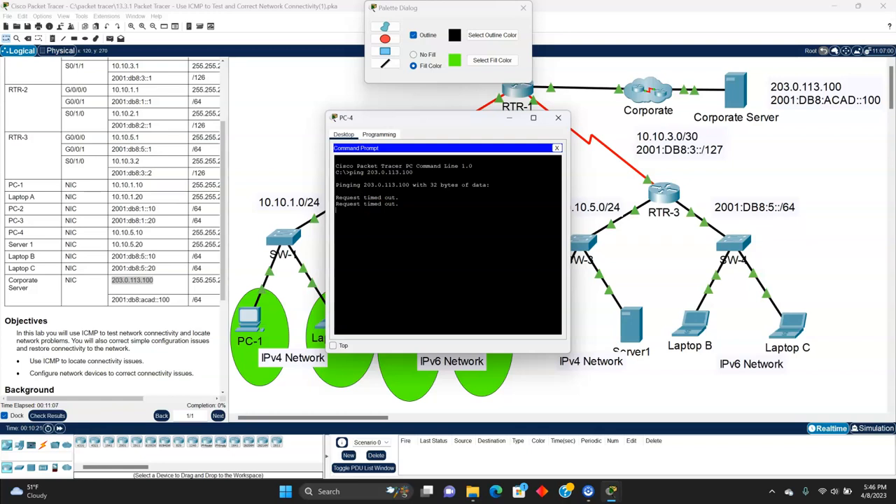
drag(457, 123, 341, 118)
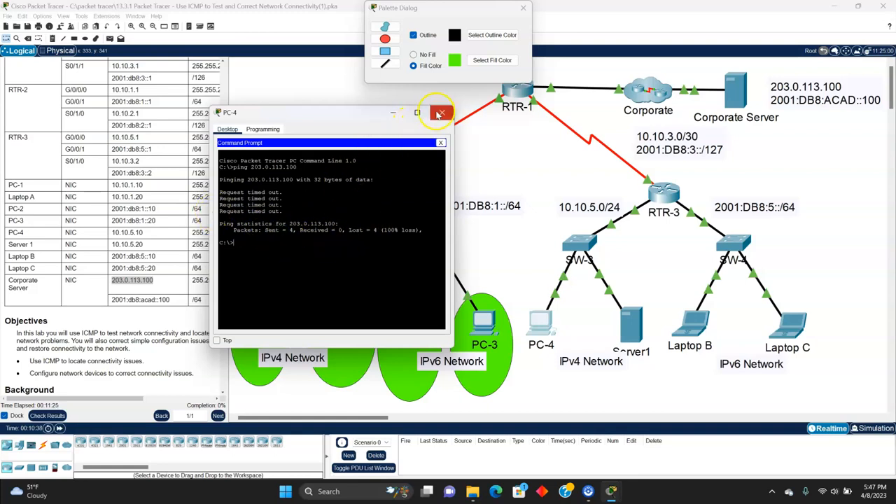
click(443, 114)
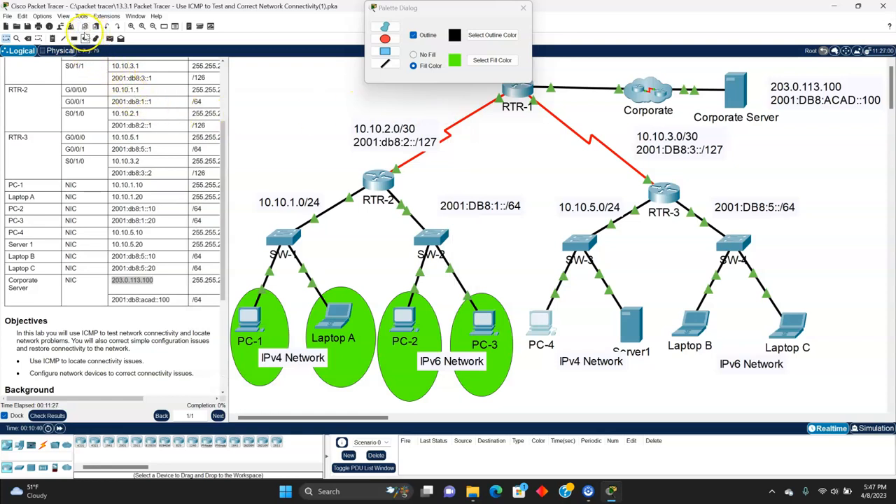
Change the ellipse fill color to red and draw a red ellipse around PC-4 in the topology.
click(490, 60)
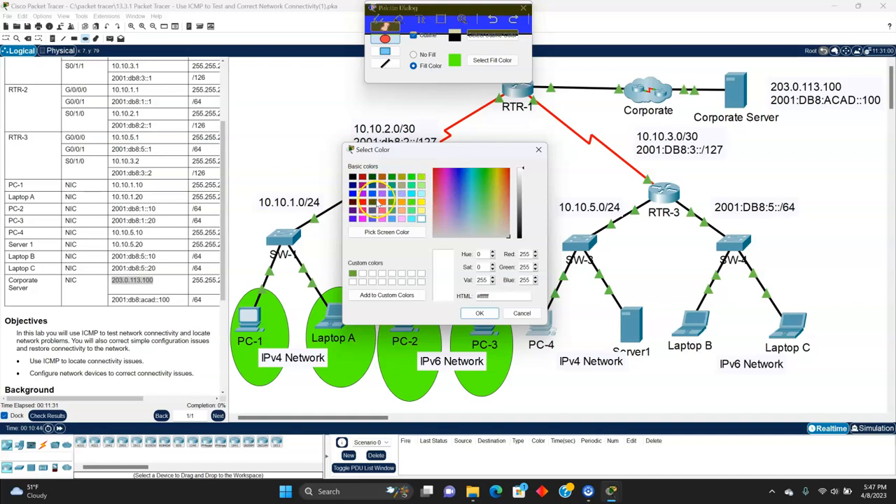
click(382, 201)
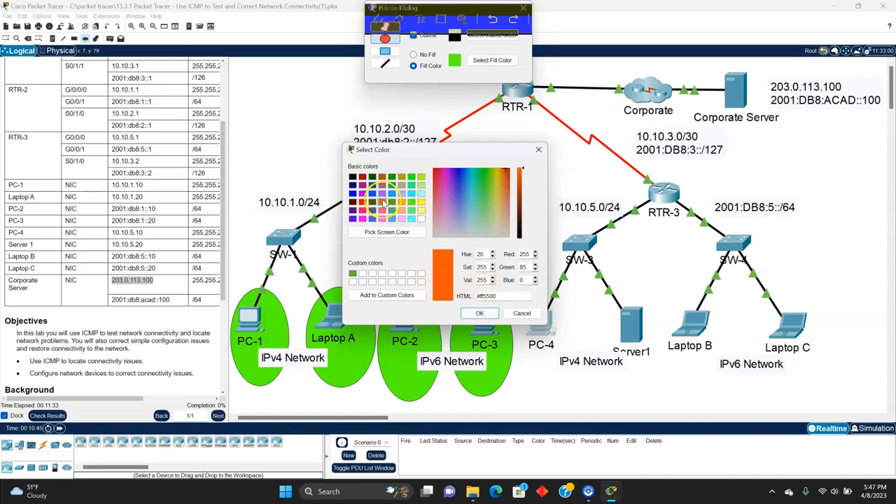
click(362, 202)
click(479, 313)
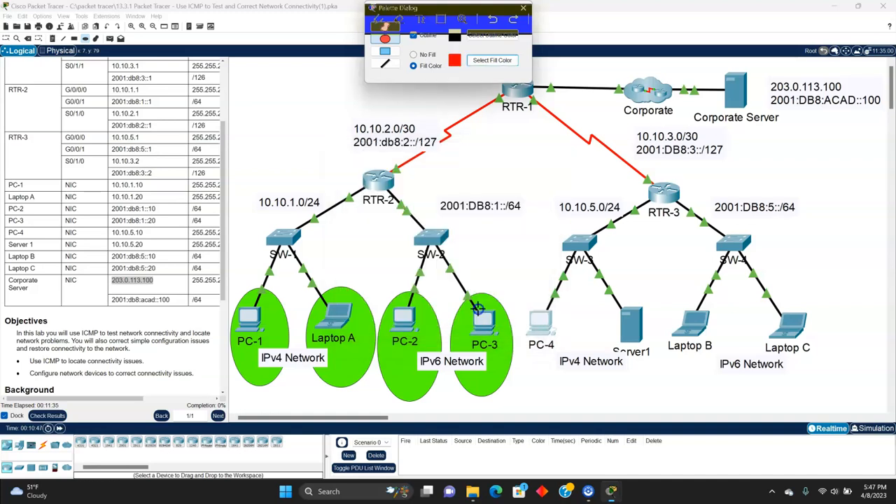
drag(525, 318, 567, 392)
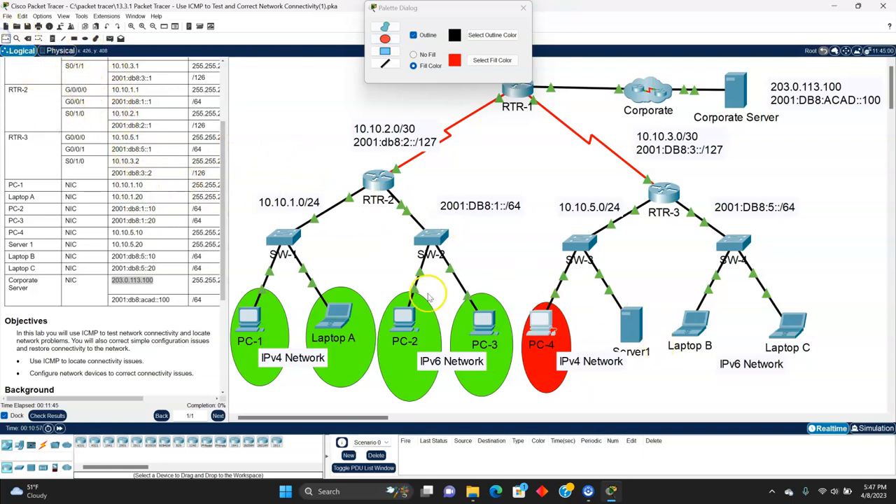
Ping the Corporate Server at 203.0.113.100 from Server1's command prompt and close the Server1 window.
click(626, 322)
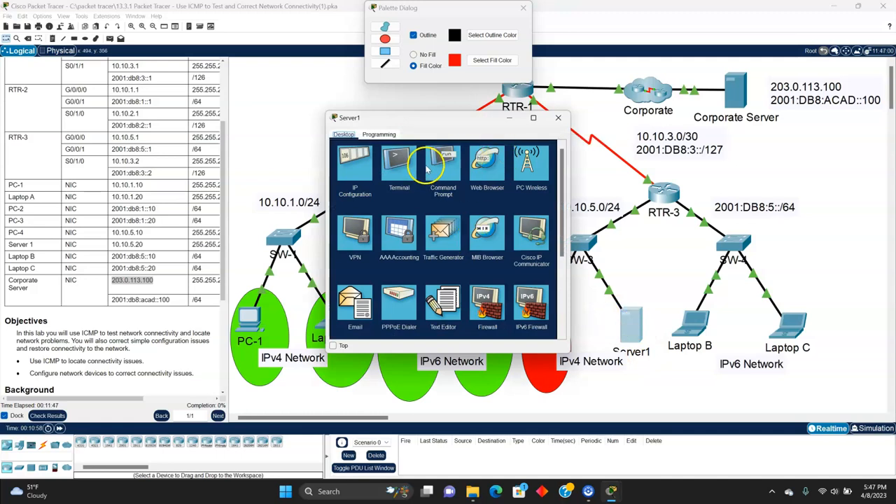
click(441, 174)
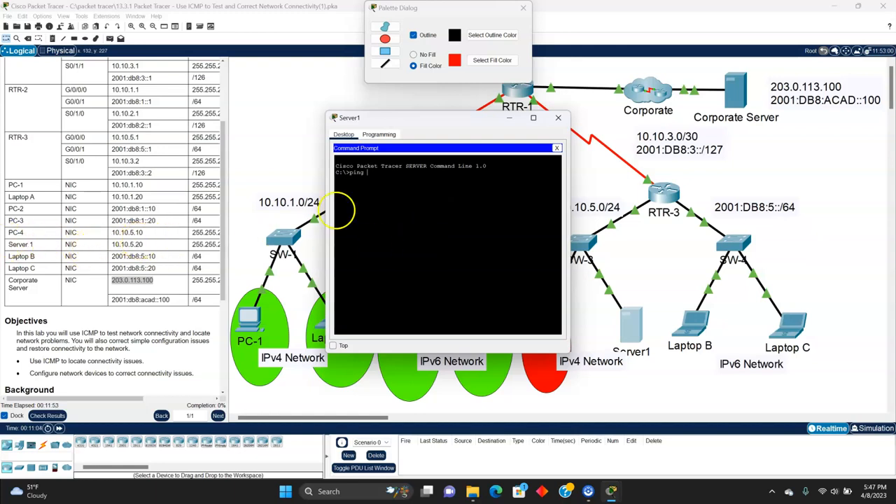
text(ping)
right_click(373, 177)
click(392, 192)
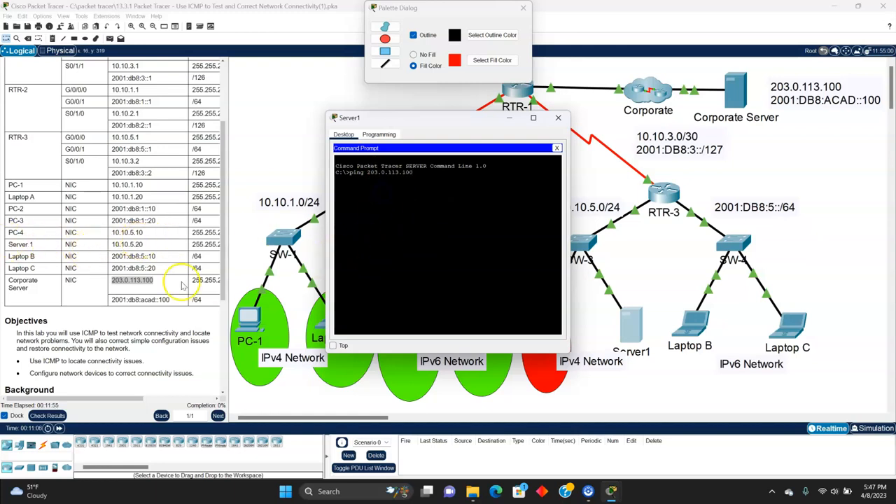
key(Return)
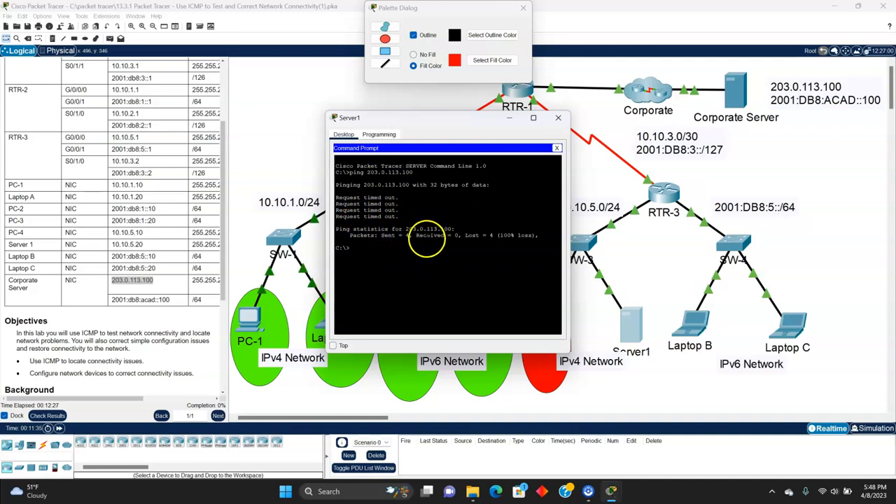
click(557, 121)
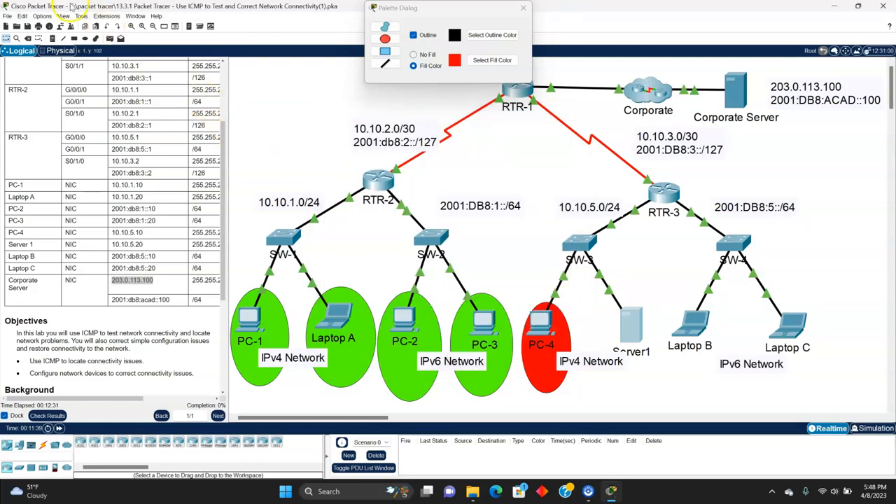
Draw a red ellipse around Server1 in the topology and return to the Select tool.
click(84, 39)
drag(604, 298, 659, 385)
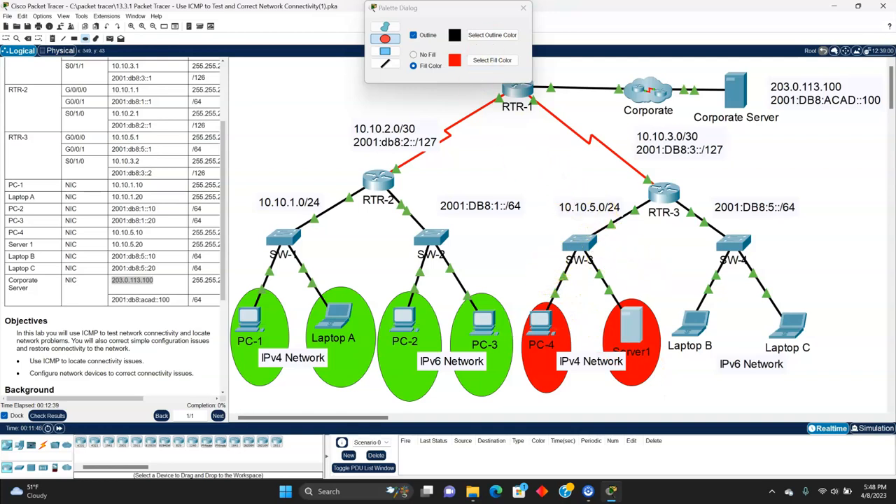
click(6, 38)
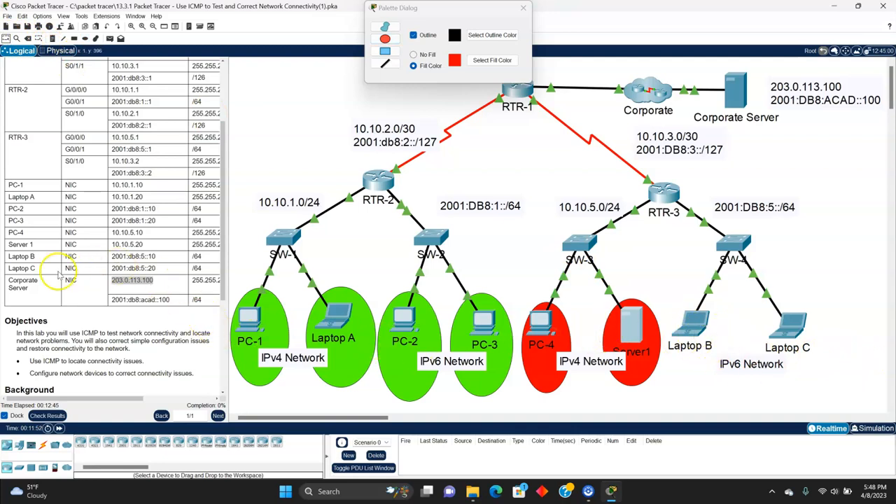
Copy the Corporate Server's IPv6 address 2001:db8:acad::100 from the addressing table.
drag(111, 300, 170, 302)
drag(112, 300, 129, 298)
right_click(146, 299)
click(156, 305)
Ping the Corporate Server at 2001:db8:acad::100 from Laptop B's command prompt and move its window clear of the hosts.
click(691, 326)
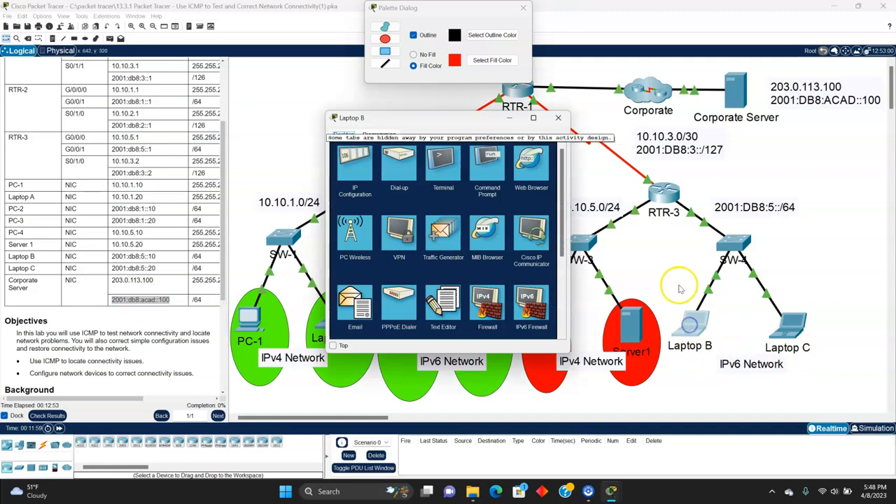
click(485, 174)
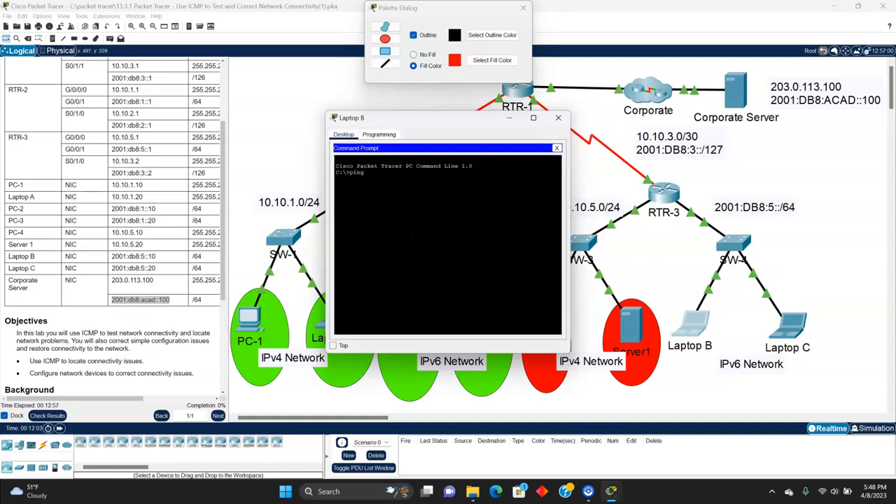
text(ping)
key(ctrl+v)
key(Return)
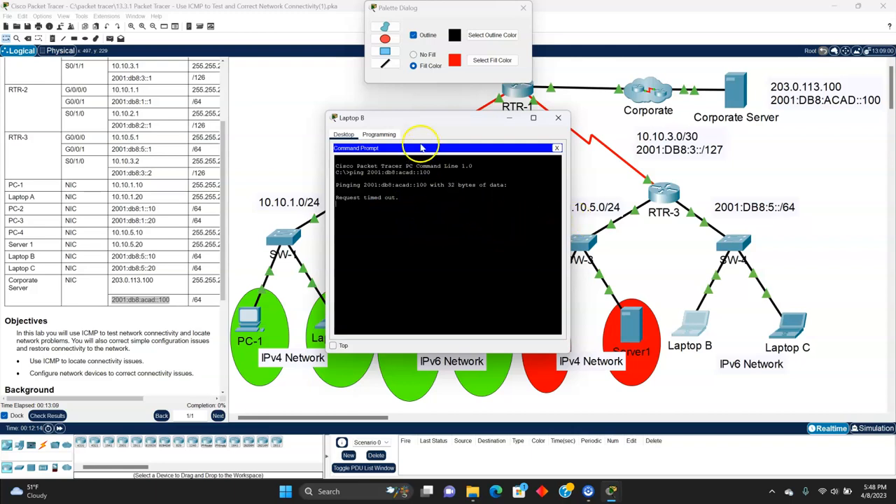
drag(442, 127, 301, 74)
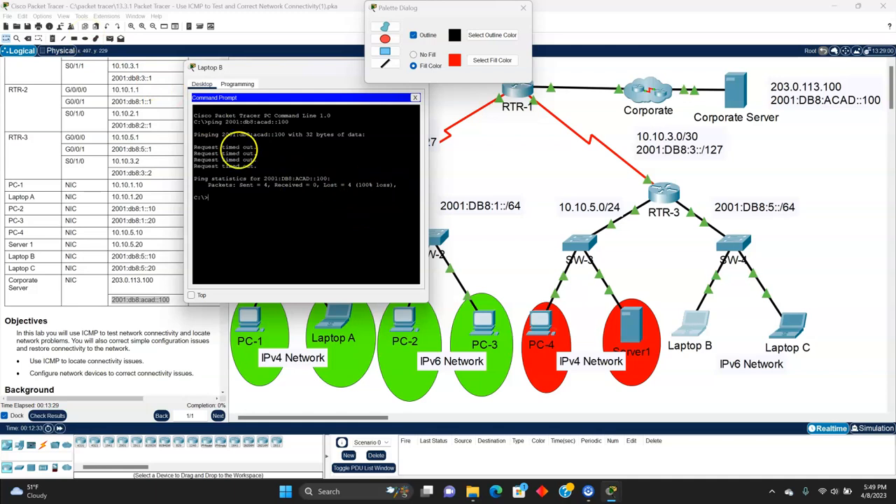
Draw a red ellipse around Laptop B in the topology and return to the Select tool.
click(83, 38)
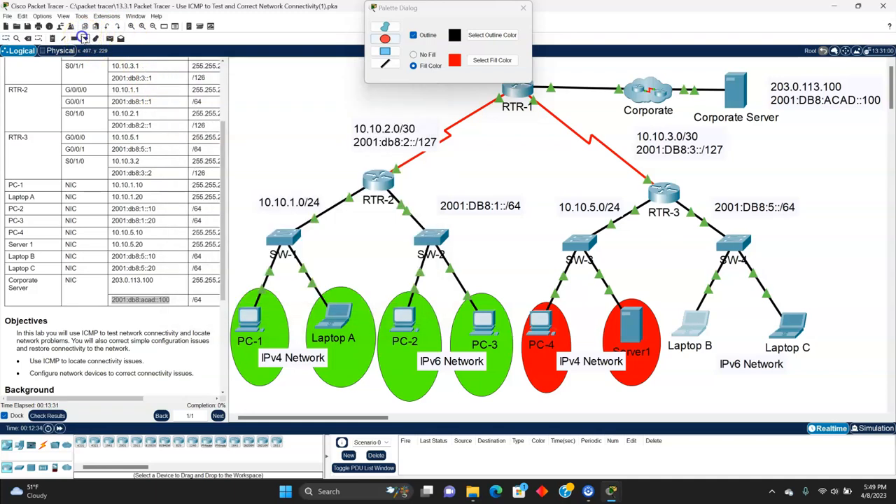
mouse_move(665, 296)
mouse_down()
mouse_move(704, 388)
mouse_move(717, 398)
mouse_up()
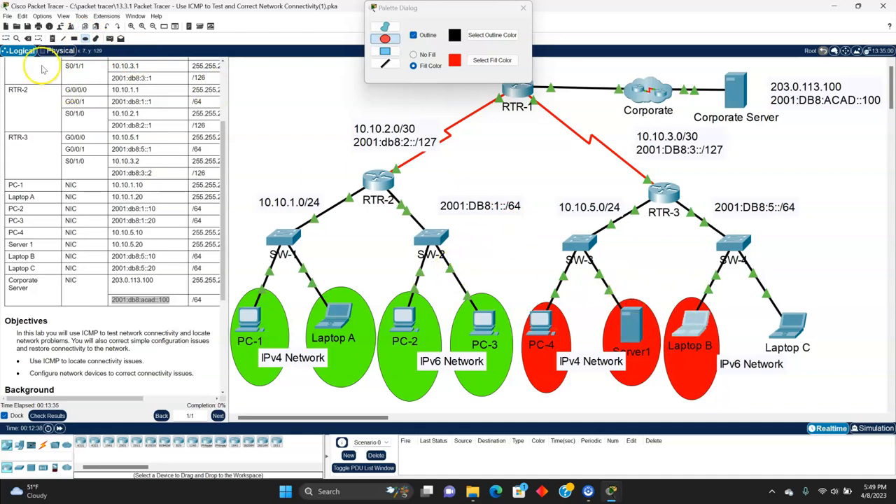
click(7, 38)
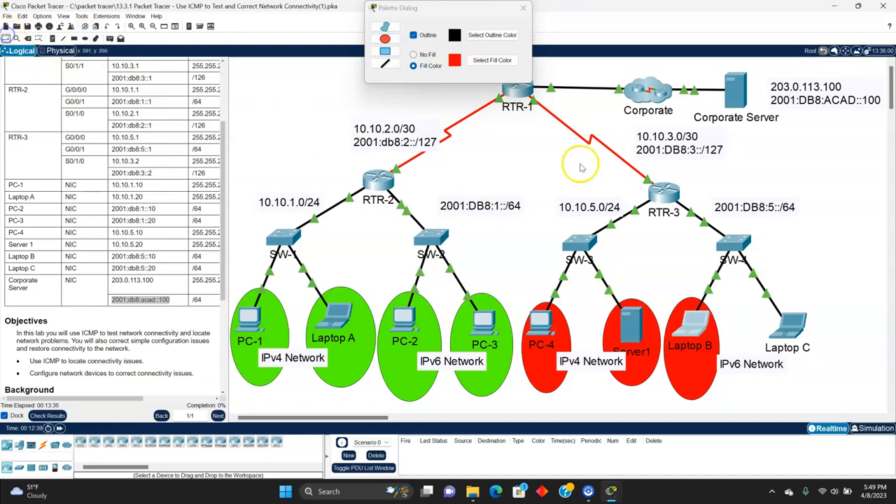
Ping the Corporate Server at 2001:db8:acad::100 from Laptop C's command prompt and close the Laptop C window.
click(779, 334)
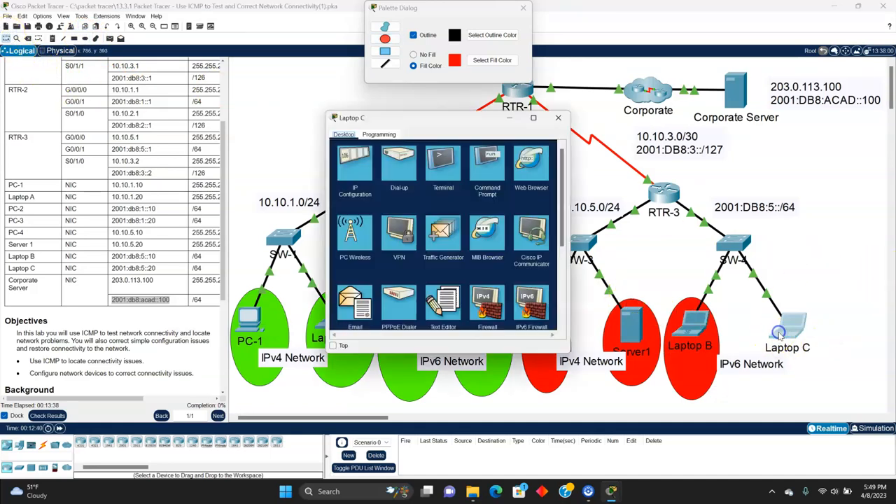
click(476, 169)
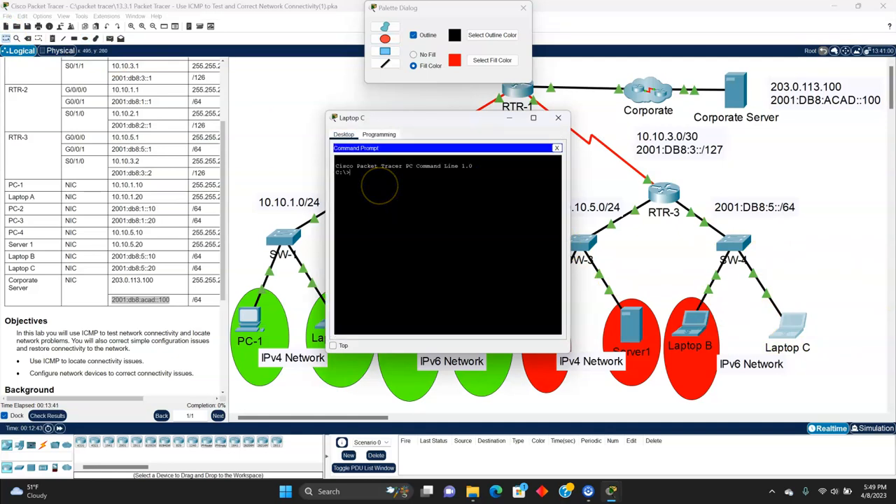
text(ping)
right_click(374, 176)
click(384, 190)
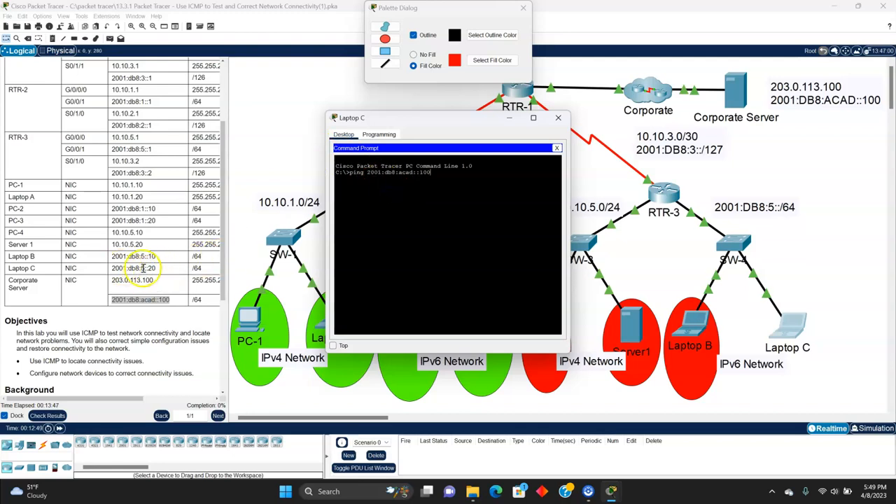
key(Return)
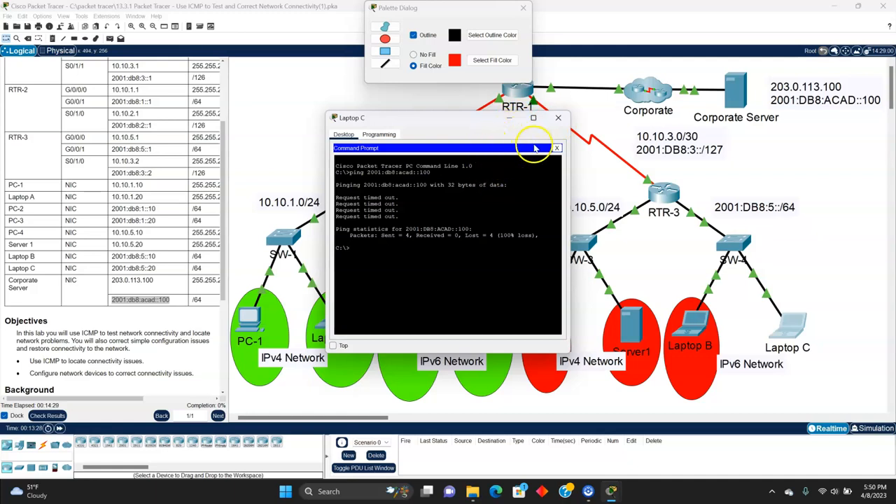
click(557, 120)
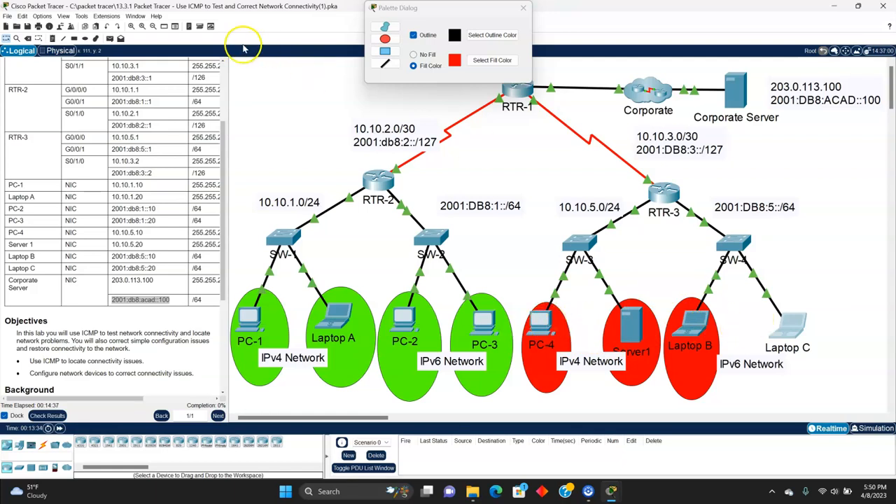
Draw a red ellipse around Laptop C in the topology.
click(83, 39)
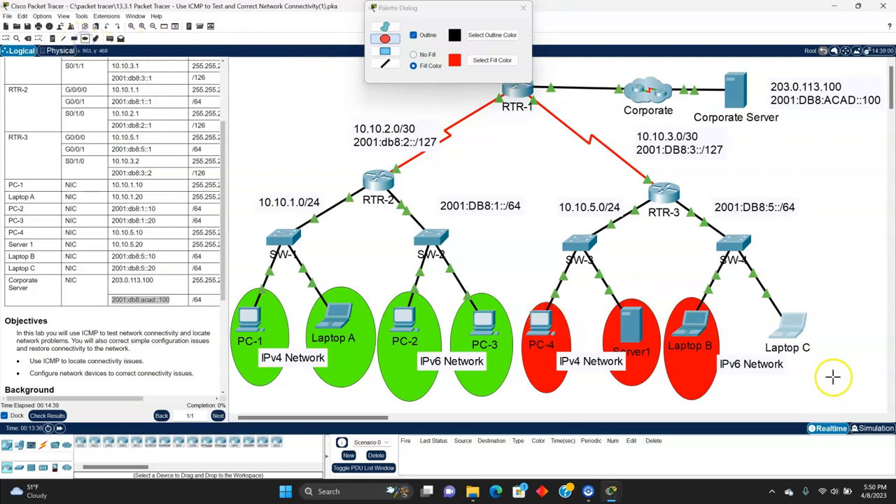
mouse_move(738, 310)
mouse_down()
mouse_move(793, 369)
mouse_move(856, 407)
mouse_up()
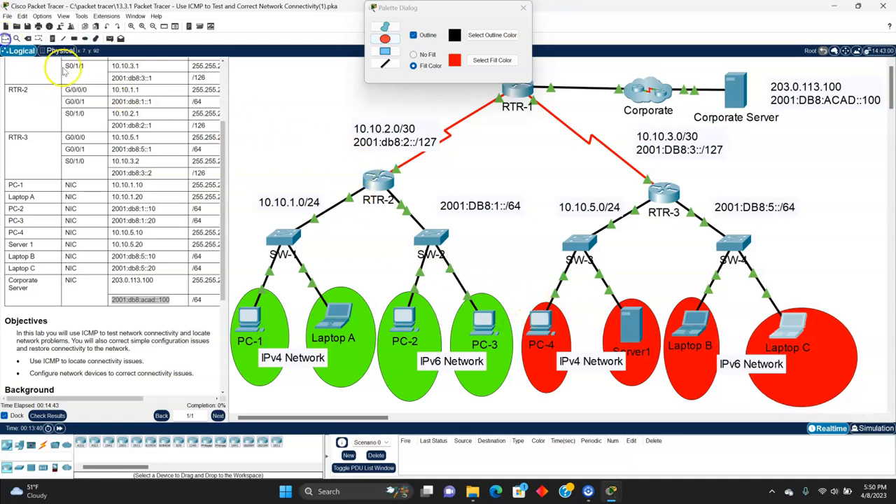
Trace the route from PC-4 to the Corporate Server at 203.0.113.100 with tracert in PC-4's command prompt.
click(551, 327)
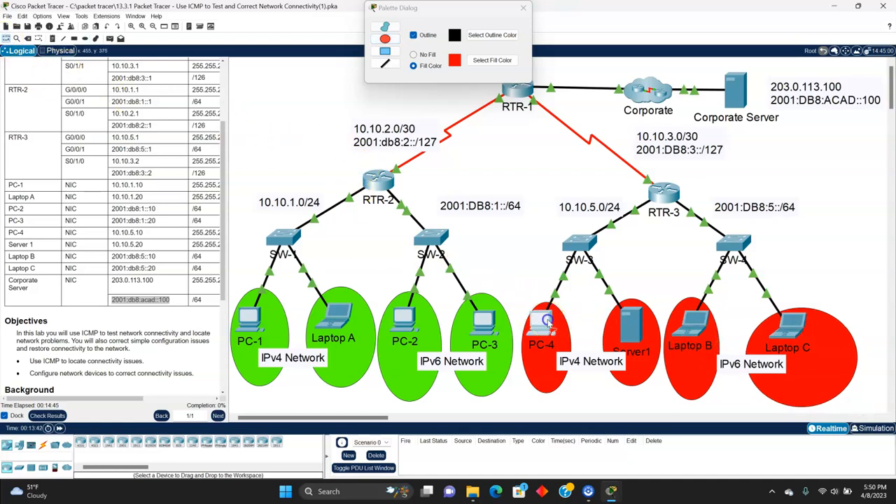
click(488, 173)
text(ping 203.0.113.100)
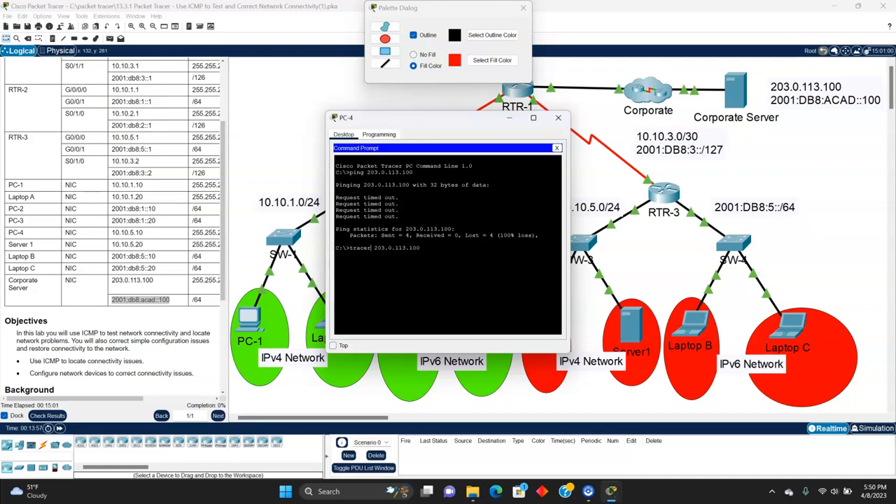
key(Return)
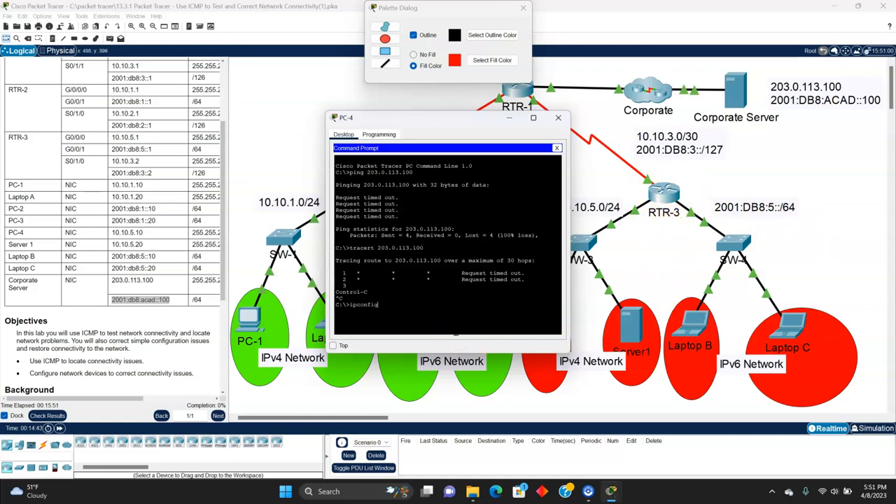
Run ipconfig on PC-4 and compare its IPv4 address, subnet mask and default gateway with the PC-4 row of the addressing table.
key(Return)
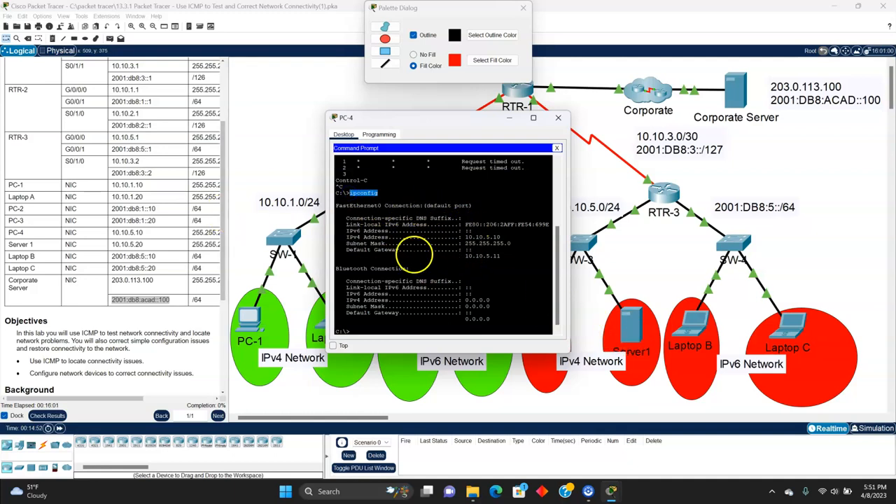
drag(439, 118, 389, 111)
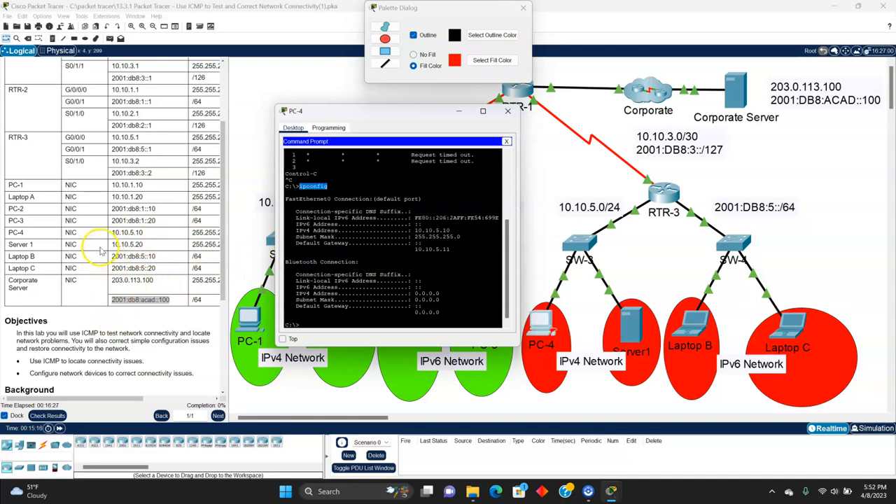
drag(112, 233, 166, 238)
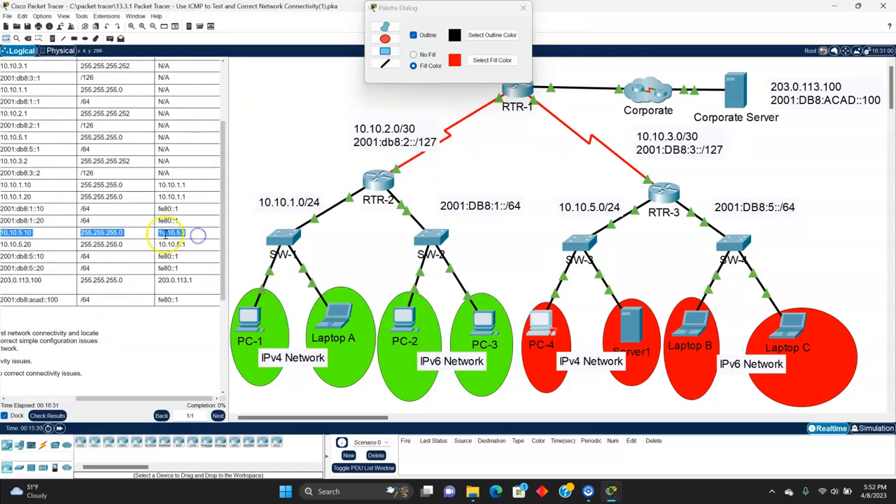
click(536, 323)
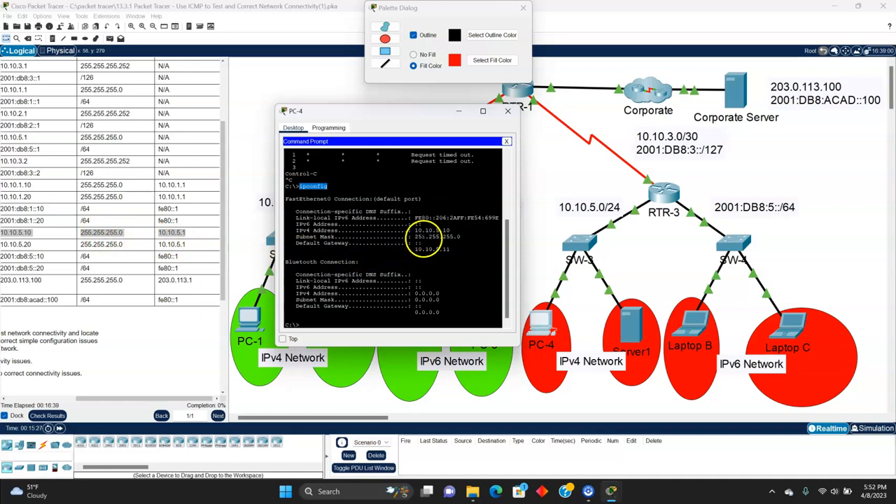
click(414, 235)
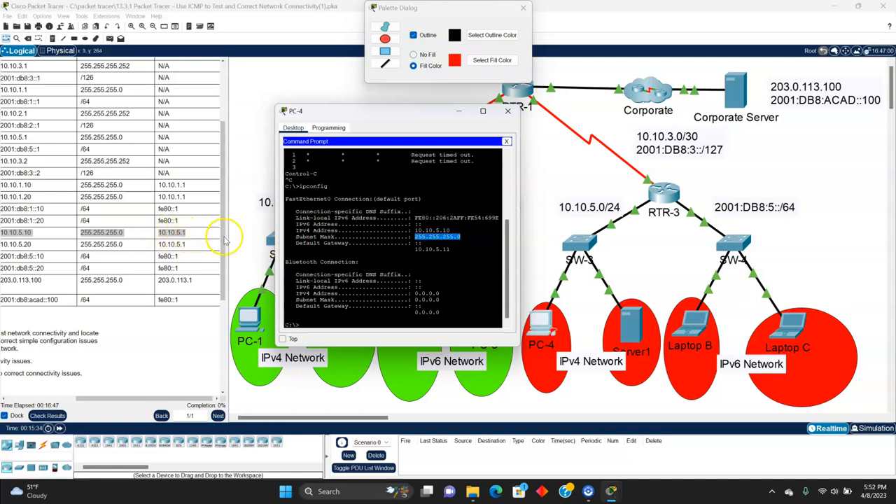
drag(288, 243, 413, 252)
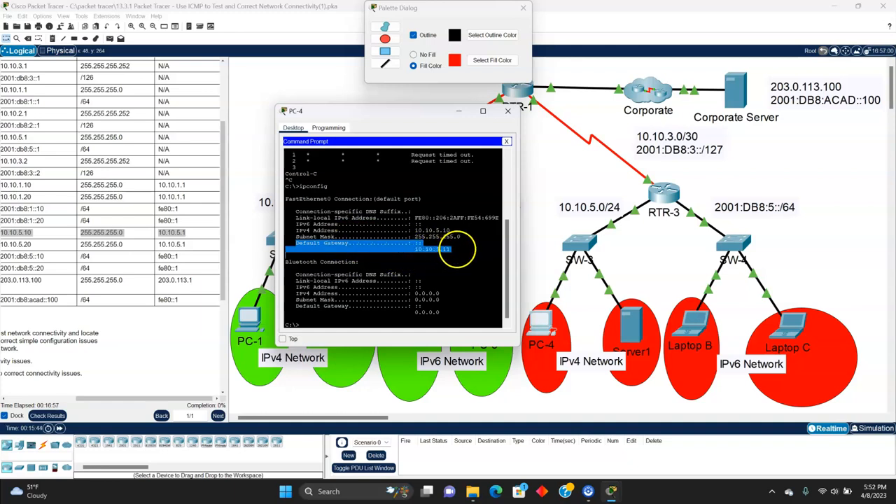
click(456, 250)
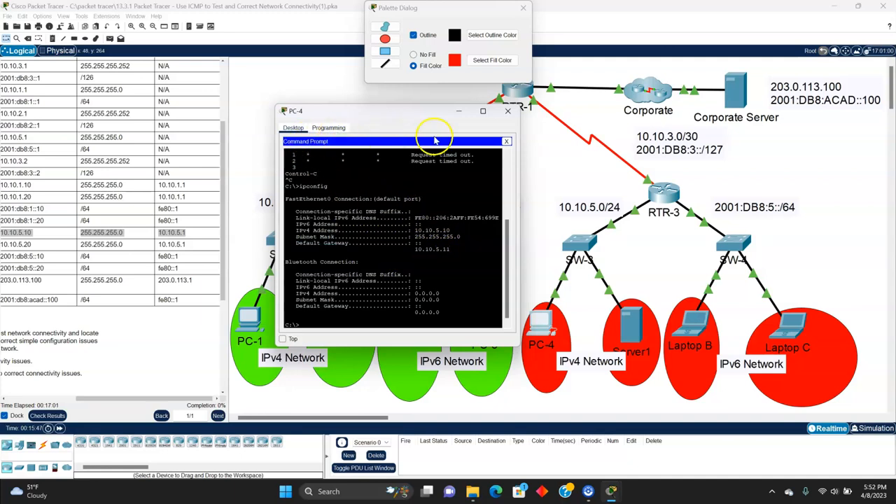
Set PC-4's IPv4 default gateway to 10.10.5.1 in its IP configuration and close the PC-4 window.
click(507, 141)
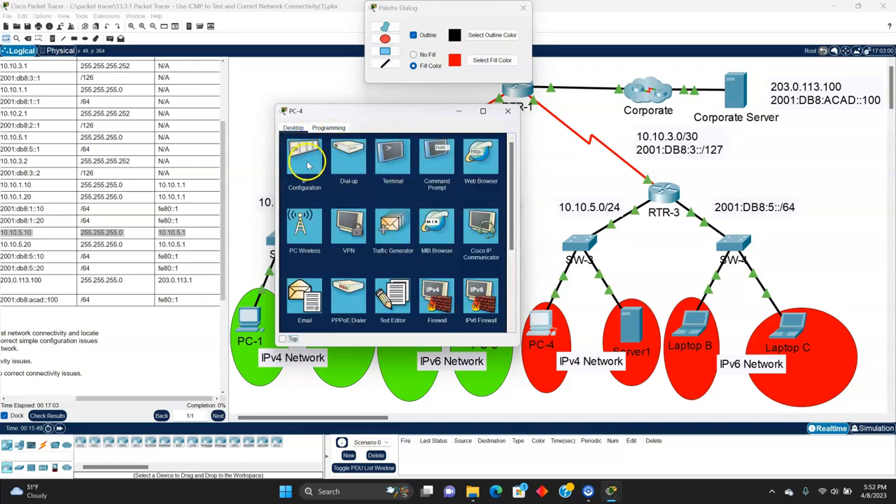
click(306, 159)
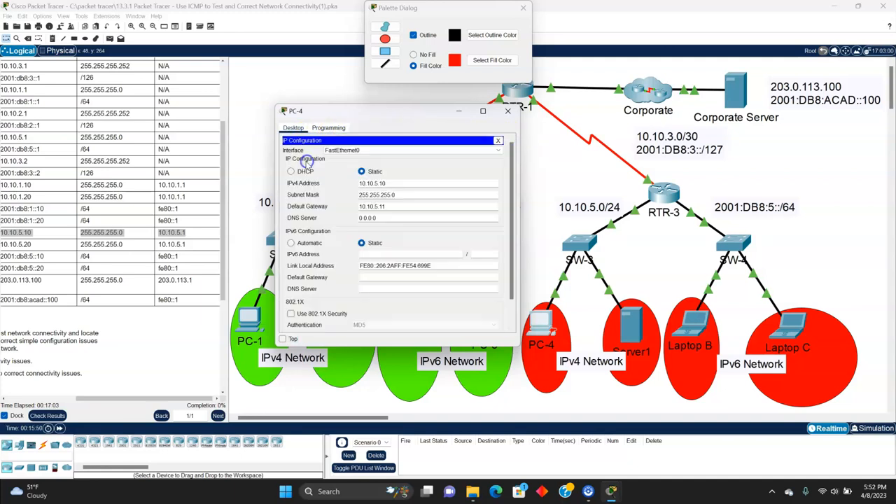
click(386, 207)
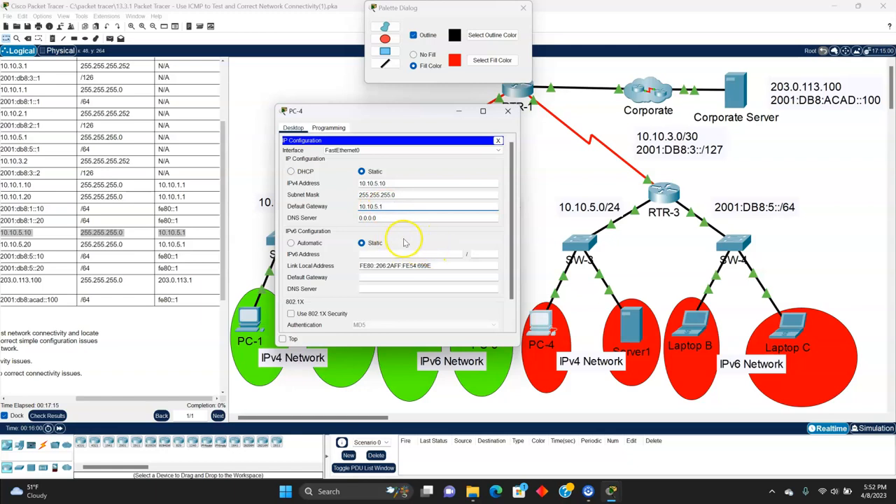
scroll(432, 238, down, 1)
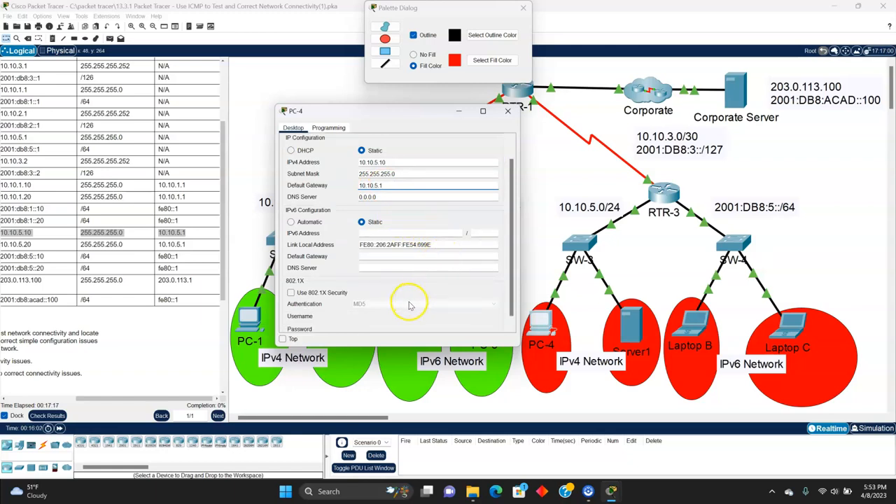
click(508, 111)
Ping the Corporate Server at 203.0.113.100 from PC-4's command prompt and check the replies.
click(541, 320)
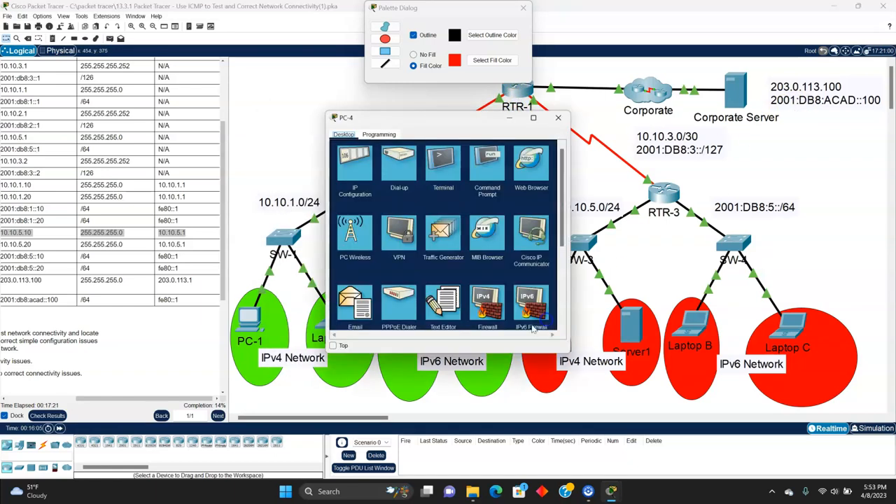
click(487, 166)
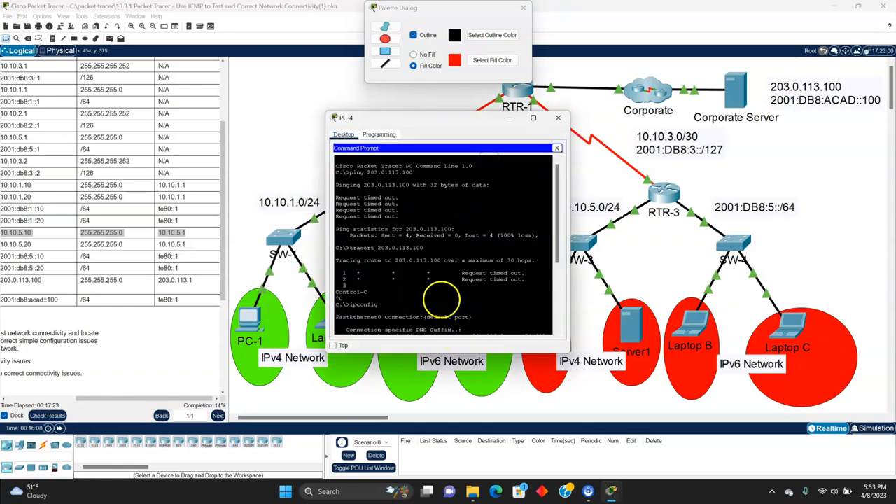
scroll(472, 310, down, 3)
scroll(472, 310, down, 2)
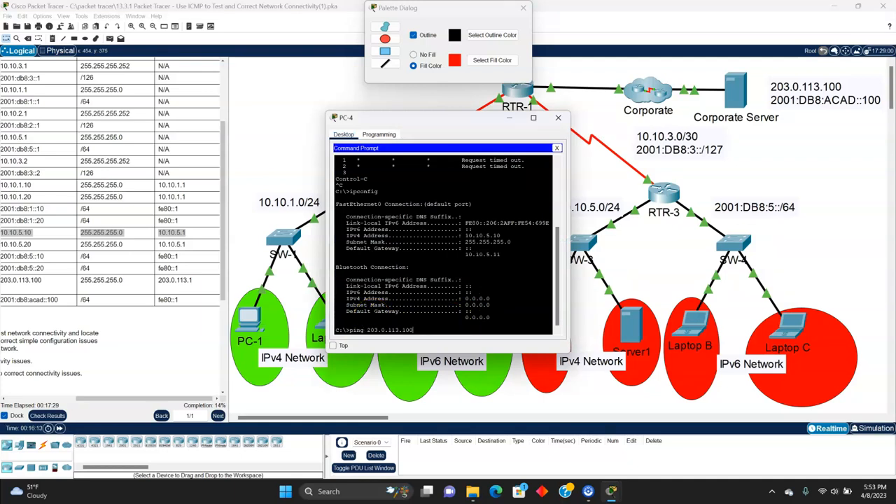
key(Return)
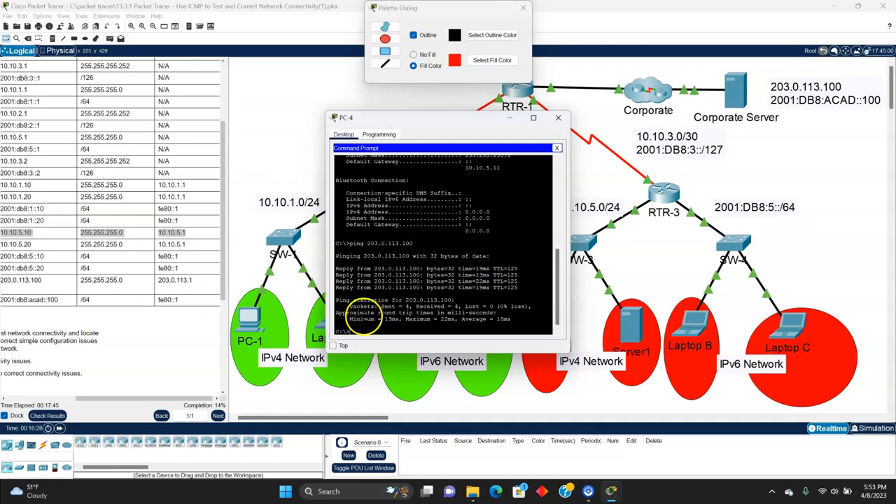
drag(336, 269, 494, 287)
Repeat the tracert to 203.0.113.100 from PC-4 using the corrected default gateway.
key(Up)
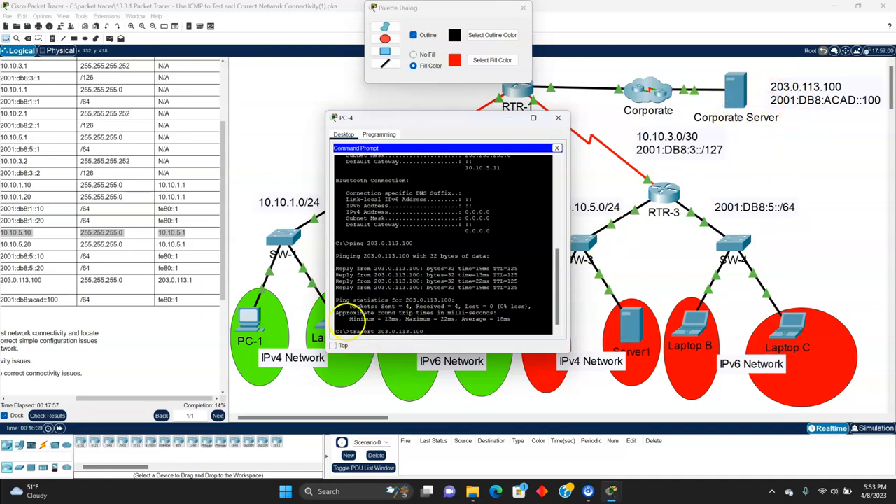
drag(150, 397, 23, 389)
click(539, 330)
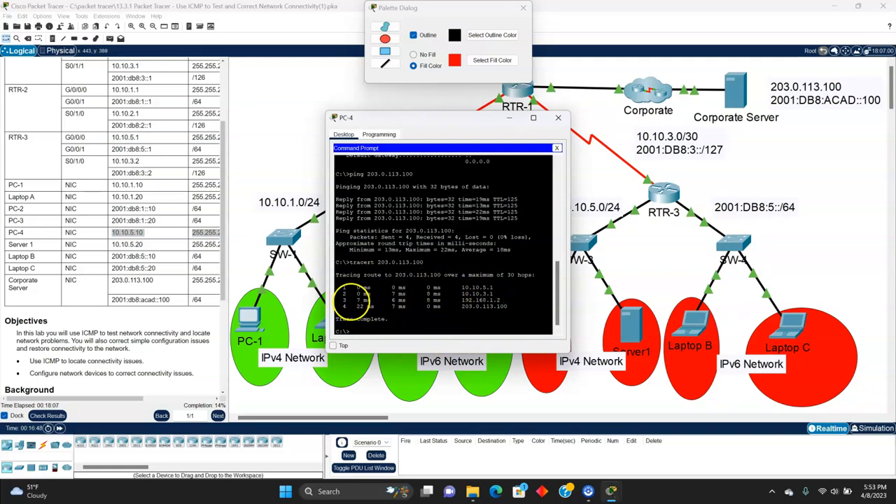
Compare PC-4's trace hops with the earlier output and the routers in the topology, and close the PC-4 window.
scroll(481, 299, up, 10)
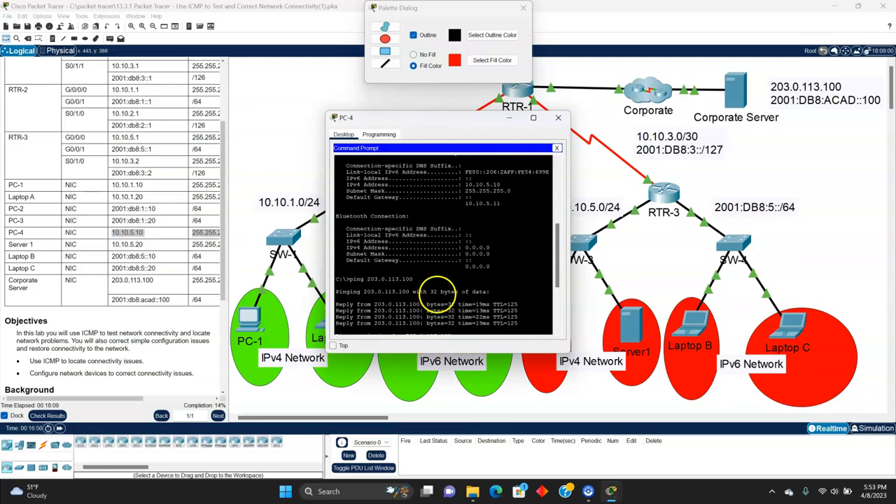
scroll(448, 277, down, 10)
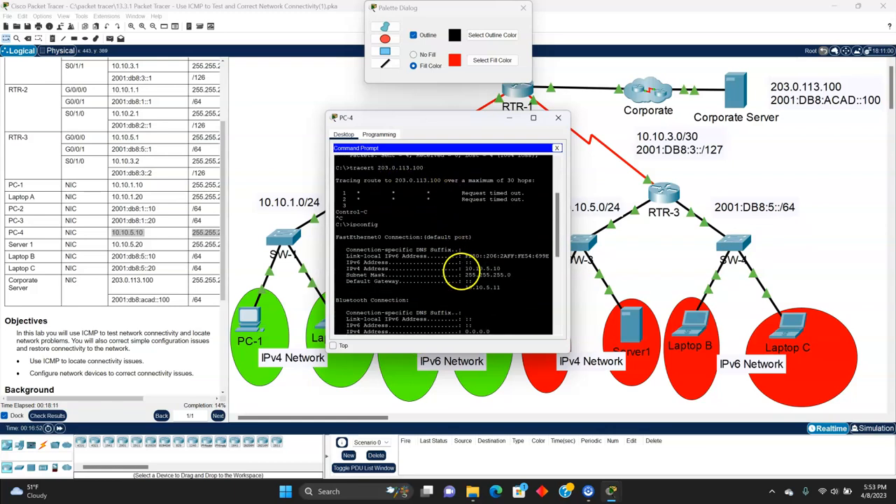
scroll(459, 285, down, 1)
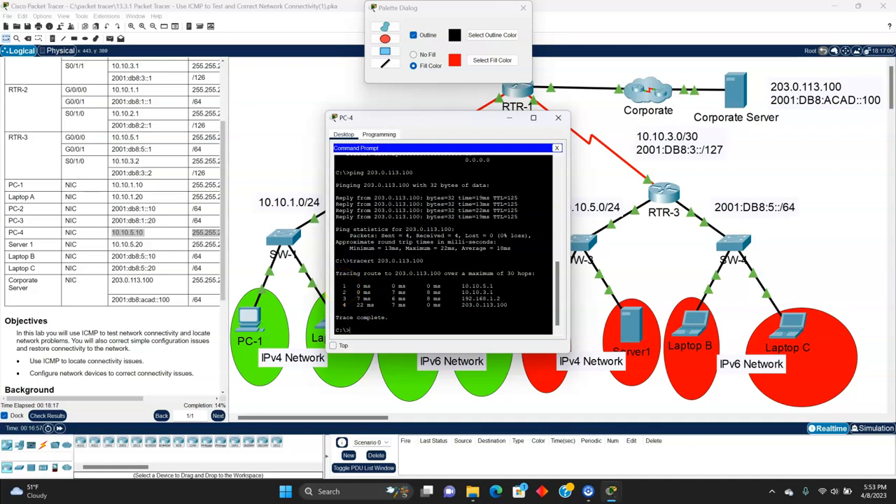
drag(342, 286, 342, 304)
click(346, 286)
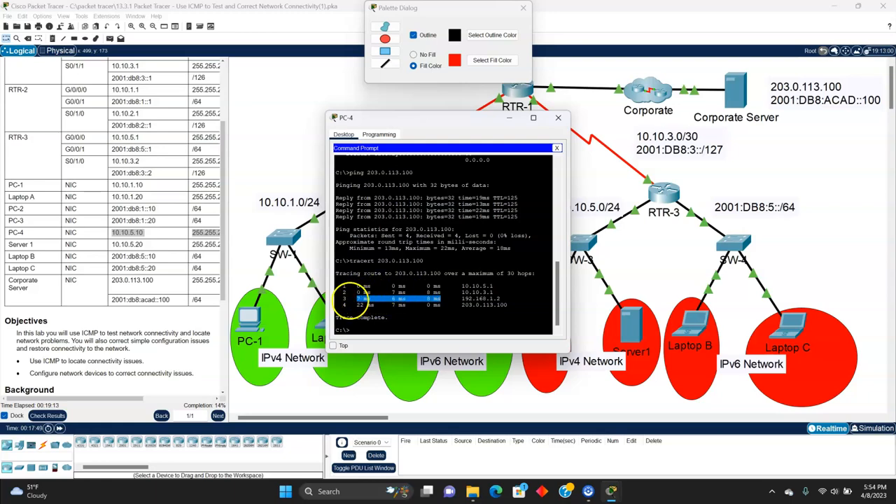
drag(437, 117, 396, 178)
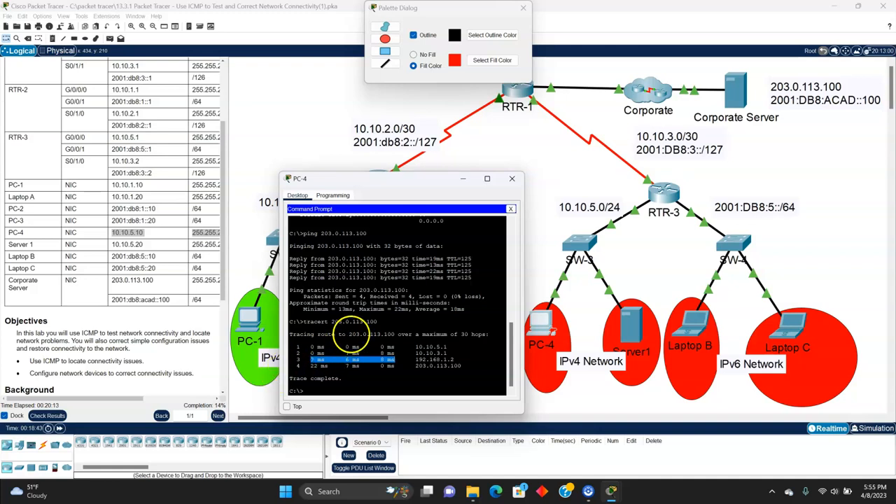
drag(372, 352, 371, 350)
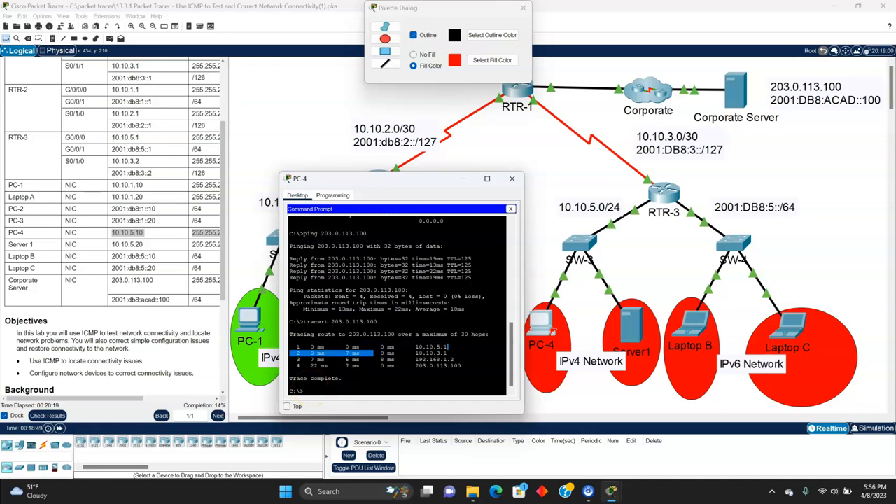
click(313, 391)
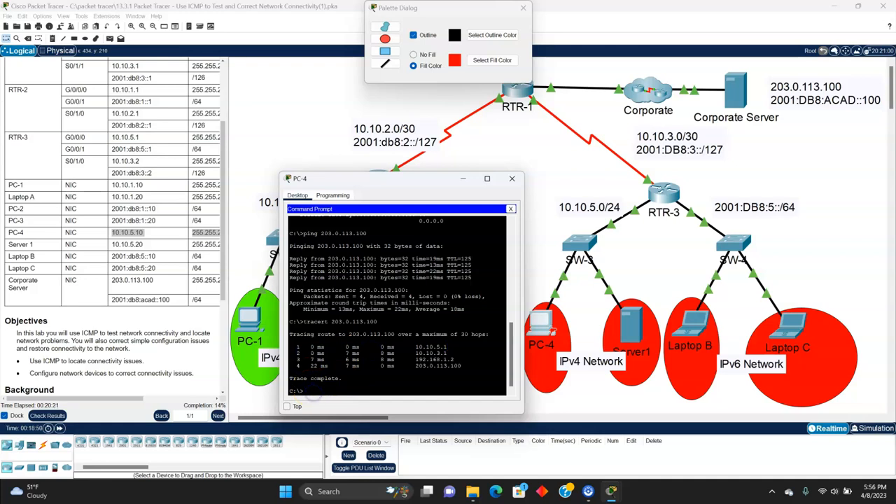
drag(394, 183, 339, 130)
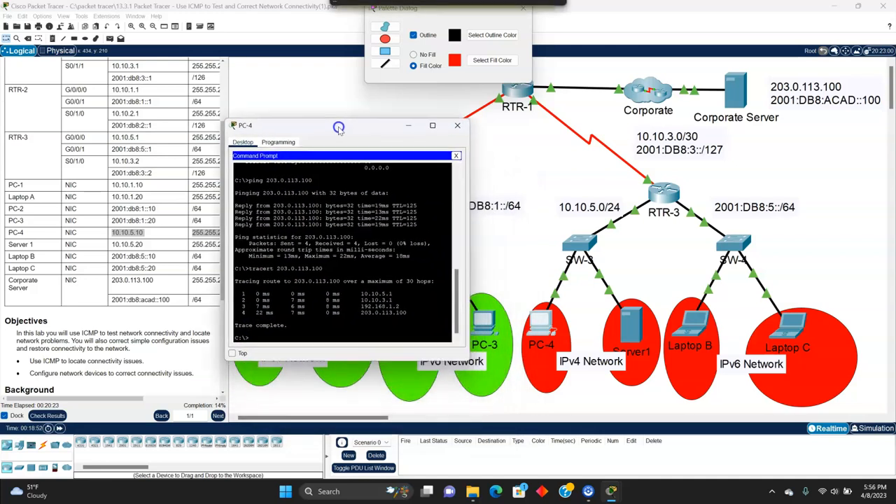
click(456, 126)
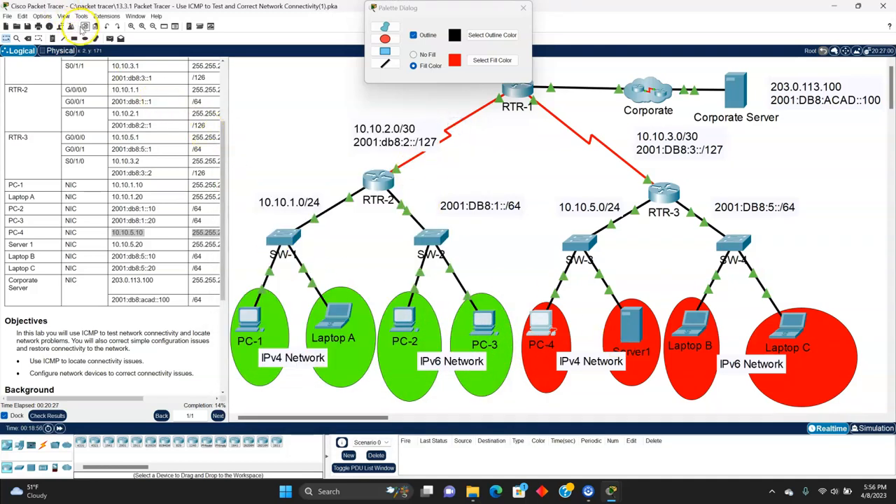
Draw a light green filled ellipse over PC-4's red marking and return to the Select tool.
click(85, 38)
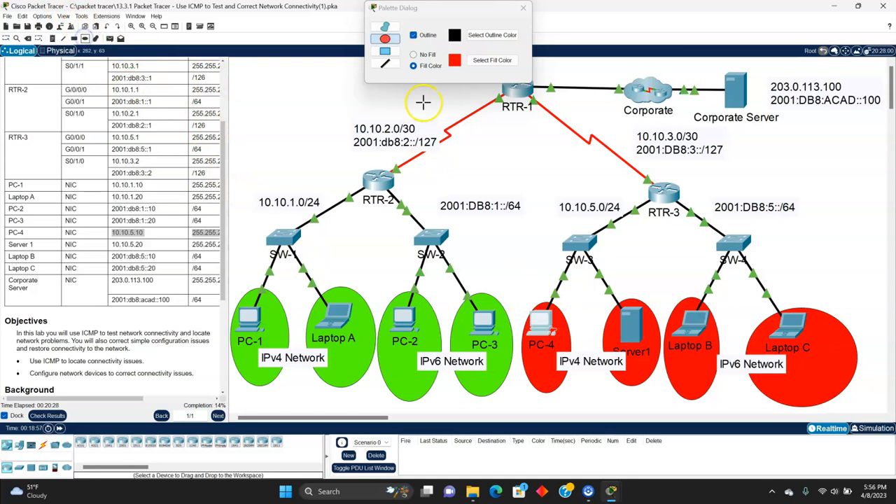
click(494, 62)
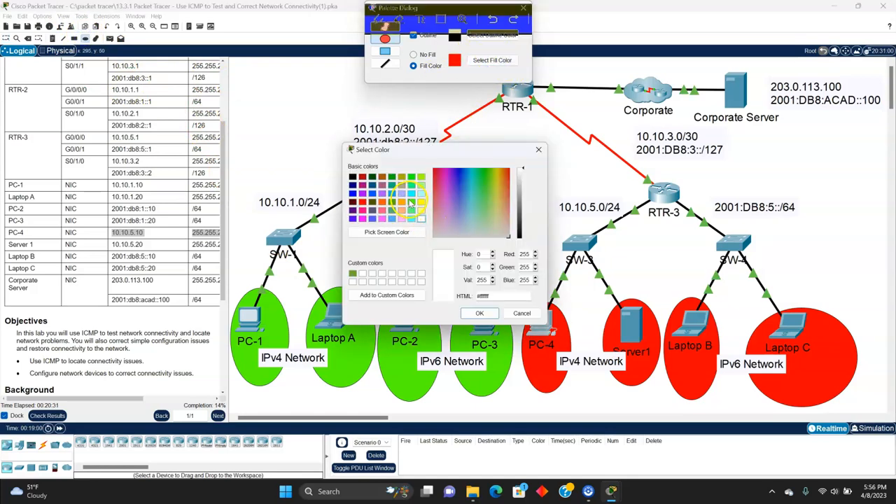
click(412, 210)
click(479, 313)
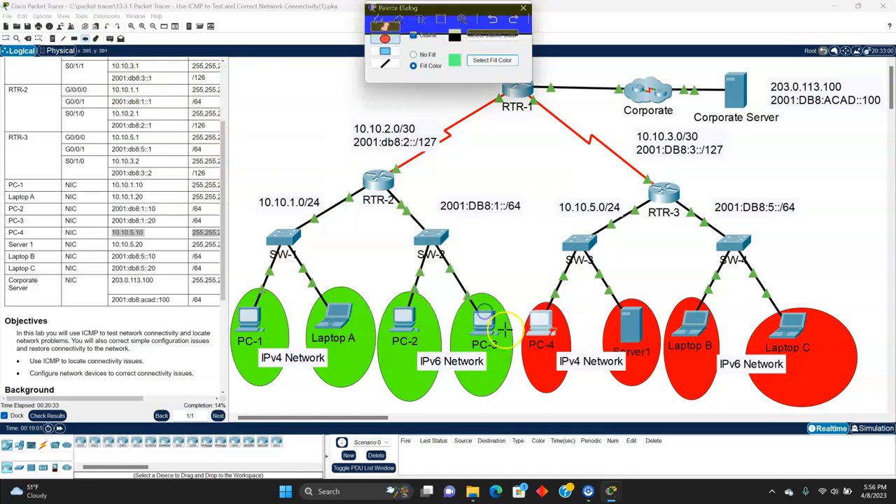
drag(524, 308, 568, 394)
click(17, 38)
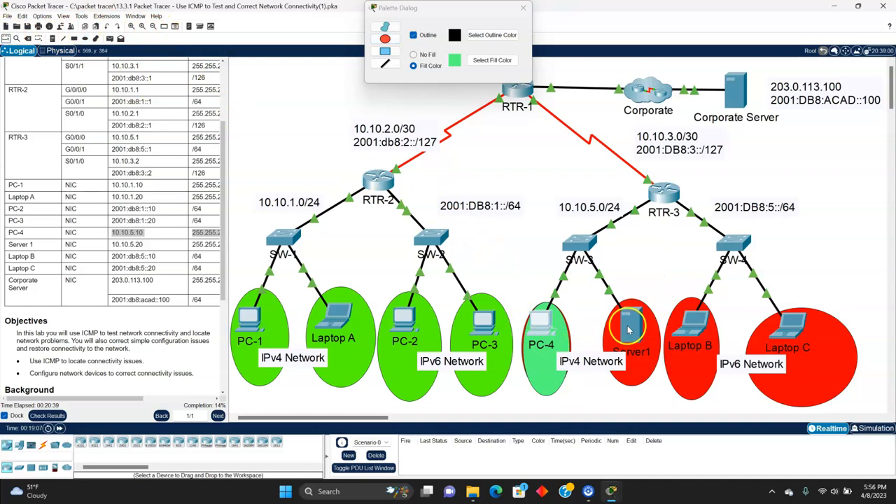
Run ipconfig from Server1's command prompt and examine the autoconfiguration IPv4 address line.
click(629, 324)
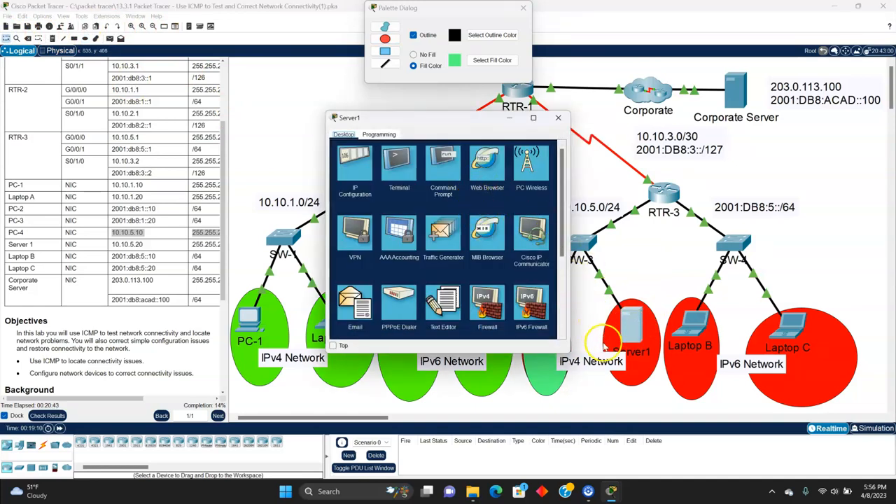
click(440, 172)
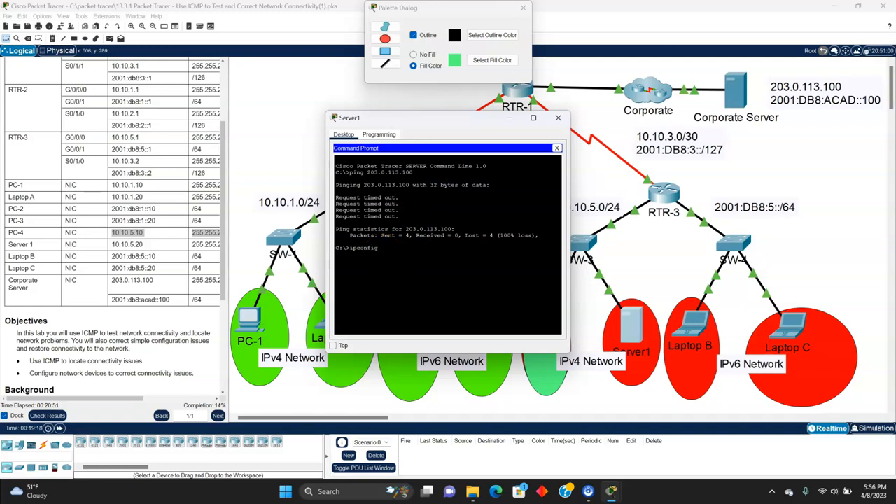
key(Return)
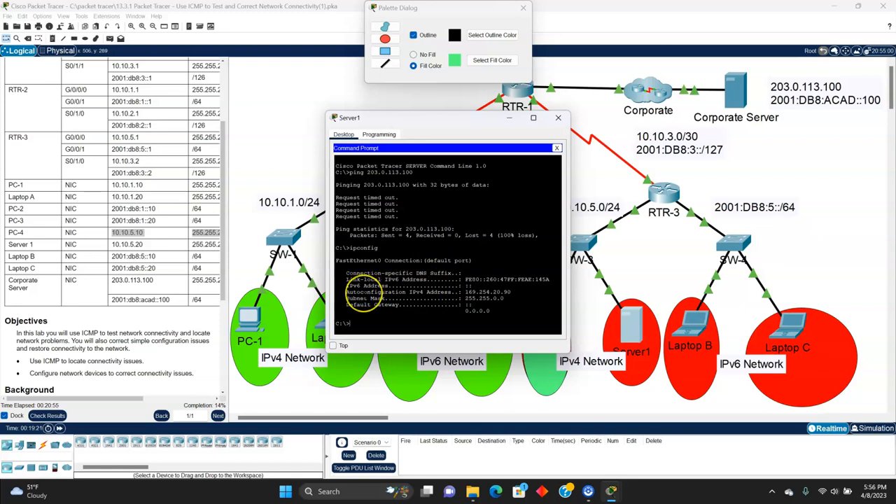
drag(346, 291, 364, 292)
drag(463, 294, 443, 290)
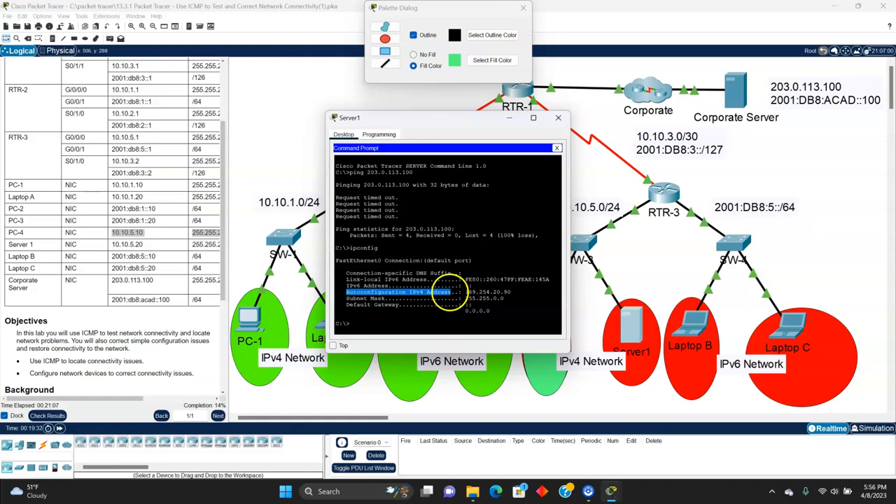
click(448, 291)
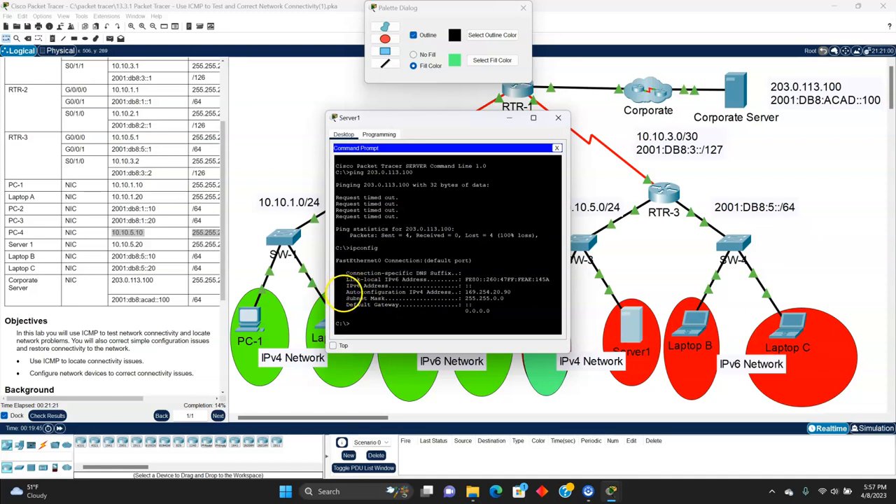
drag(385, 293, 451, 292)
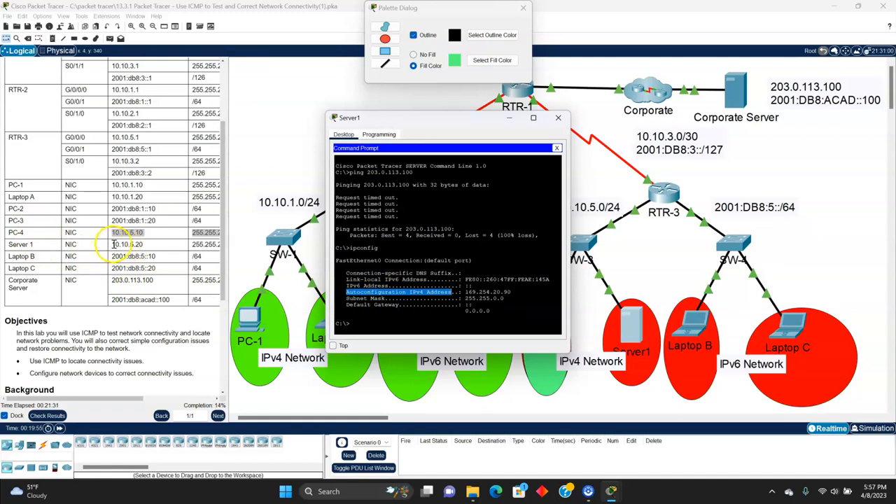
Check Server 1's assigned IPv4 address in the addressing table and switch Server1's IPv4 configuration to Static.
drag(114, 244, 139, 245)
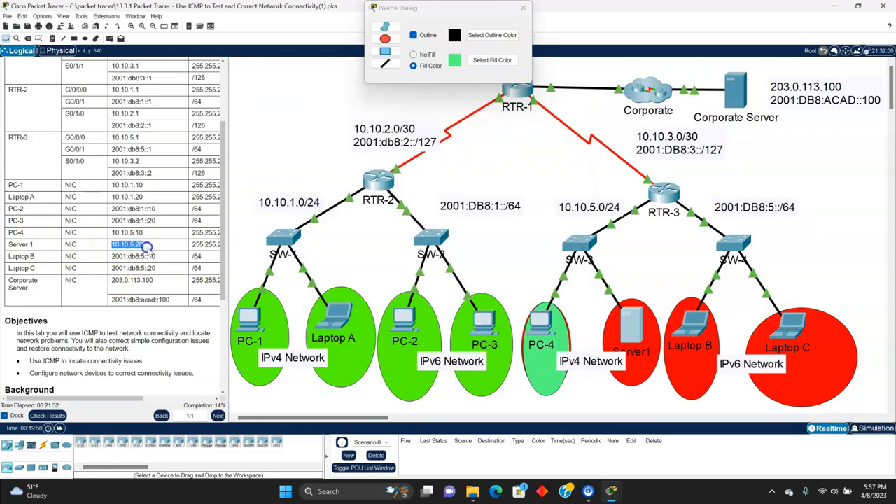
click(632, 323)
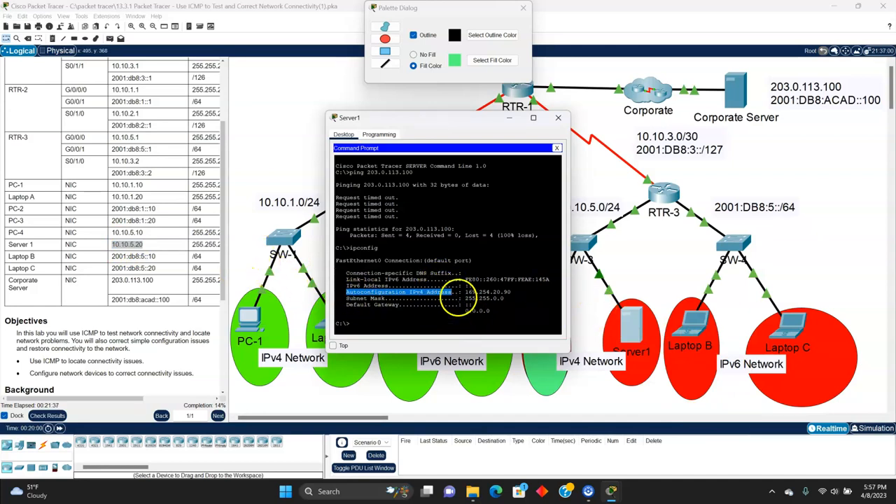
click(556, 147)
click(355, 168)
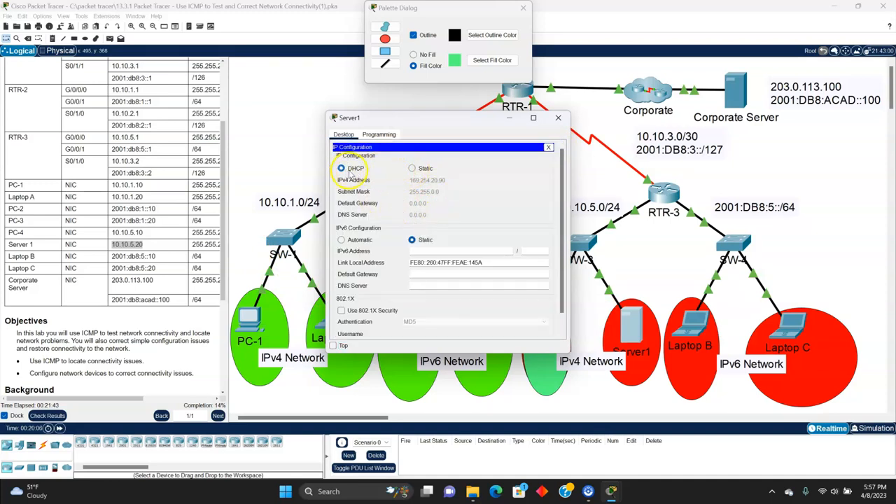
click(411, 168)
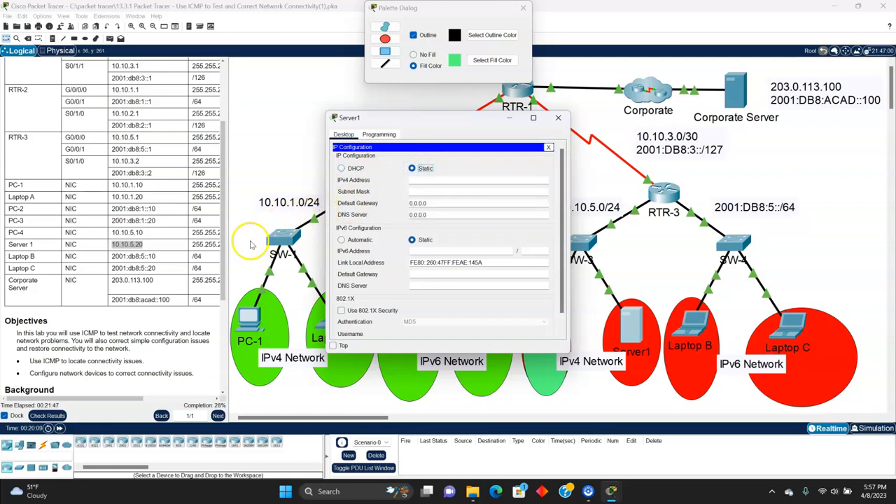
Look up Server 1's IPv4 address, subnet mask and default gateway in its addressing table row.
drag(121, 394, 136, 396)
scroll(131, 361, up, 5)
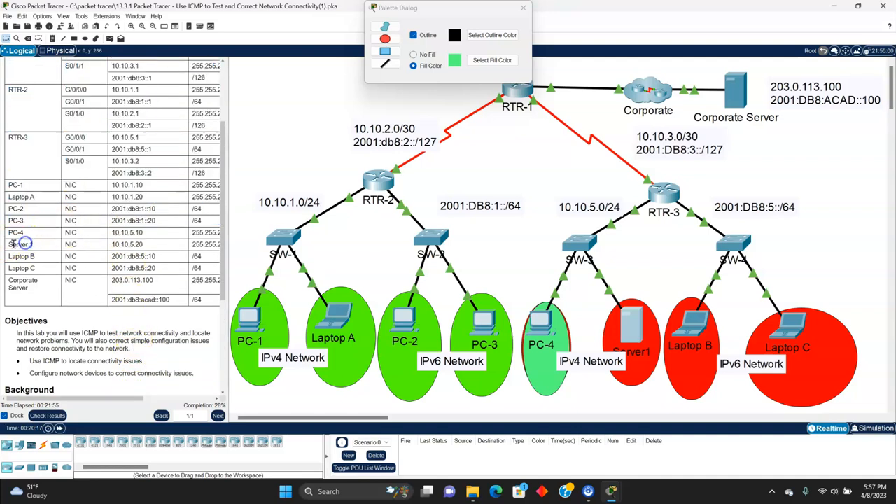
mouse_move(189, 243)
mouse_down()
mouse_move(226, 244)
mouse_move(194, 245)
mouse_up()
drag(137, 400, 62, 386)
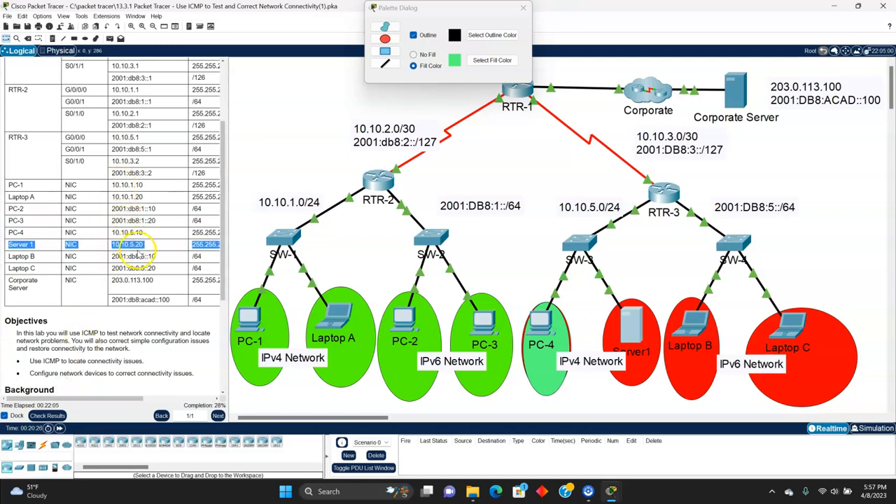
scroll(138, 256, down, 1)
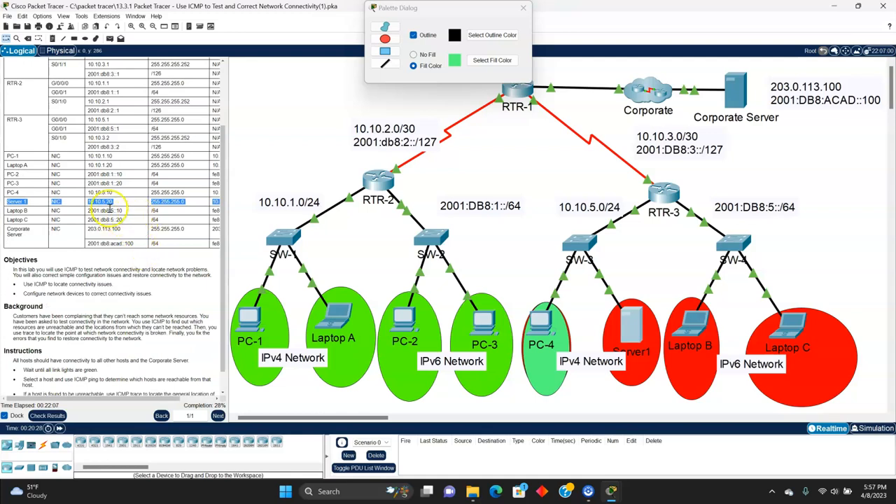
drag(116, 393, 145, 400)
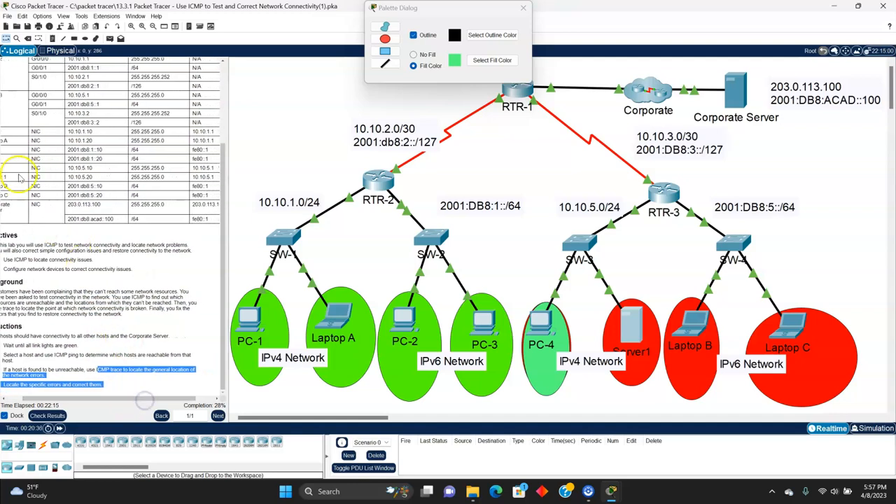
click(30, 175)
drag(77, 177, 218, 178)
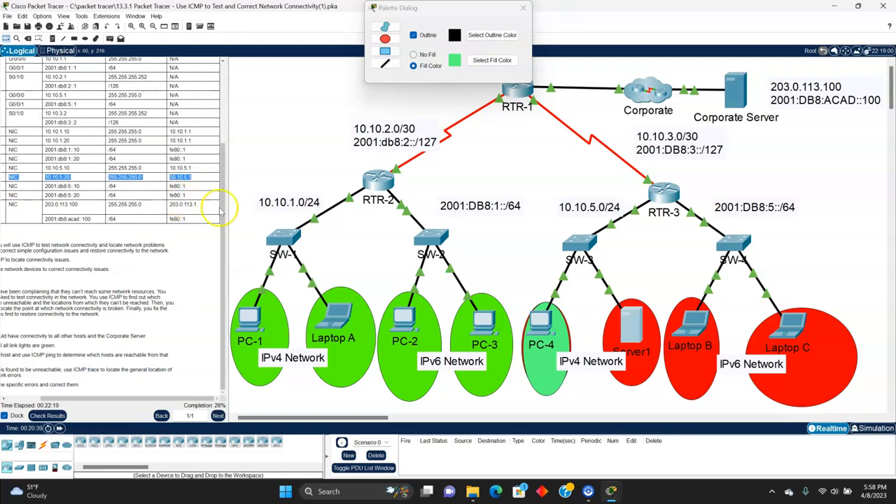
Set Server1's IPv4 address to 10.10.5.20, subnet mask to 255.255.255.0 and default gateway to 10.10.5.1, and close its IP configuration.
click(632, 327)
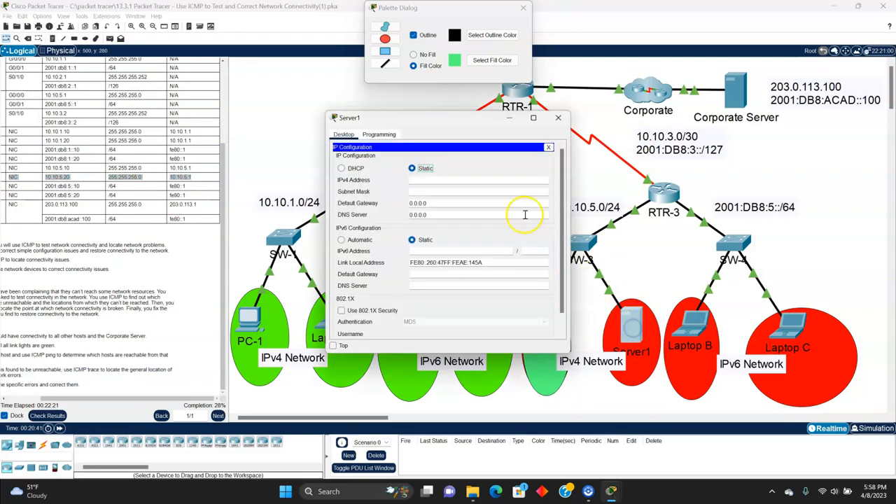
click(424, 180)
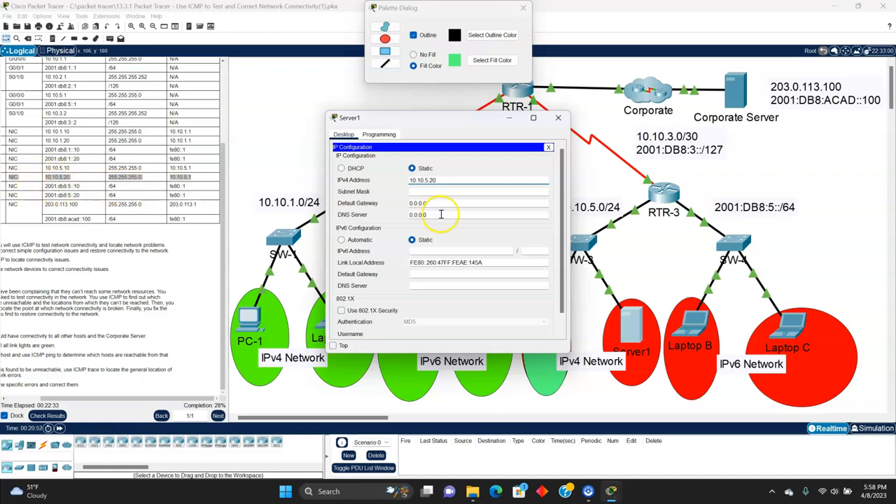
click(467, 190)
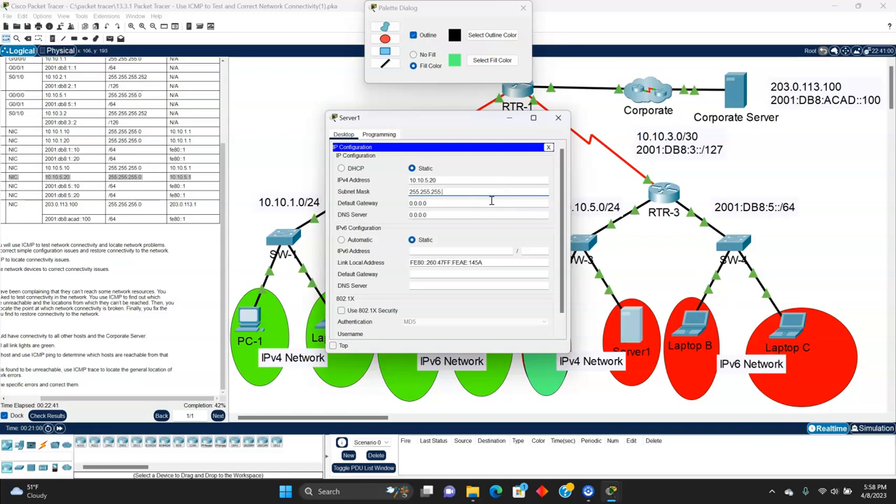
click(467, 204)
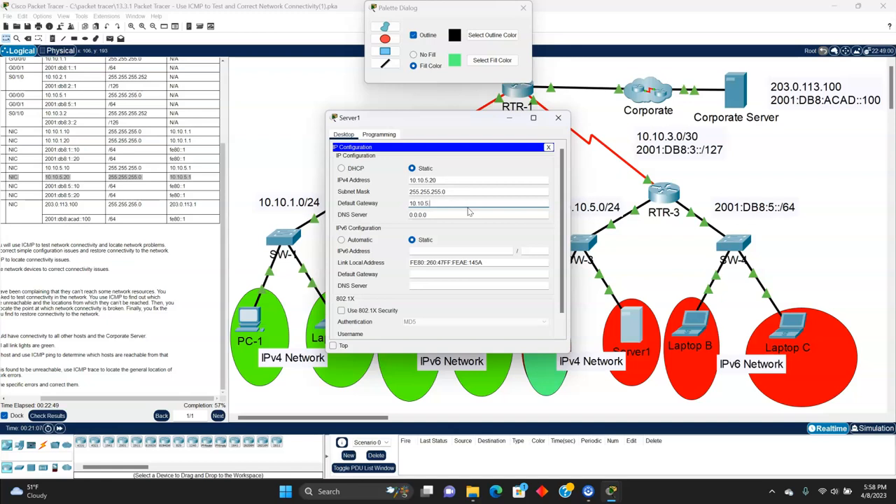
click(490, 228)
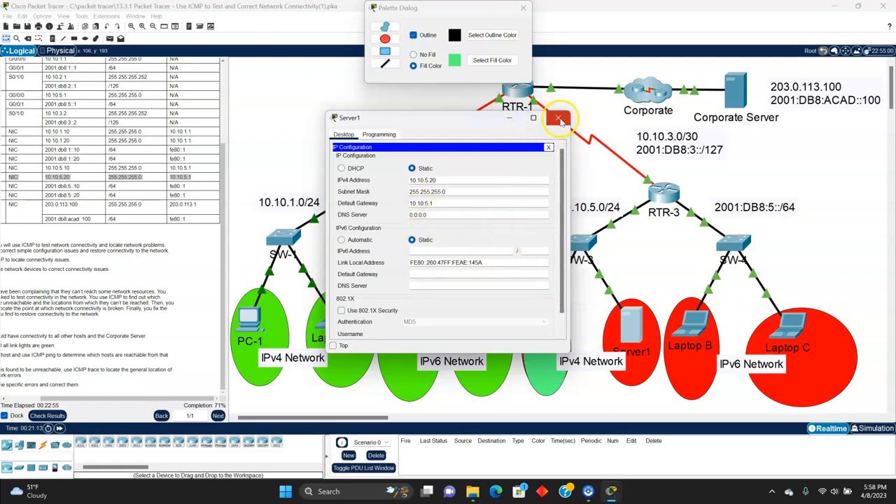
click(548, 147)
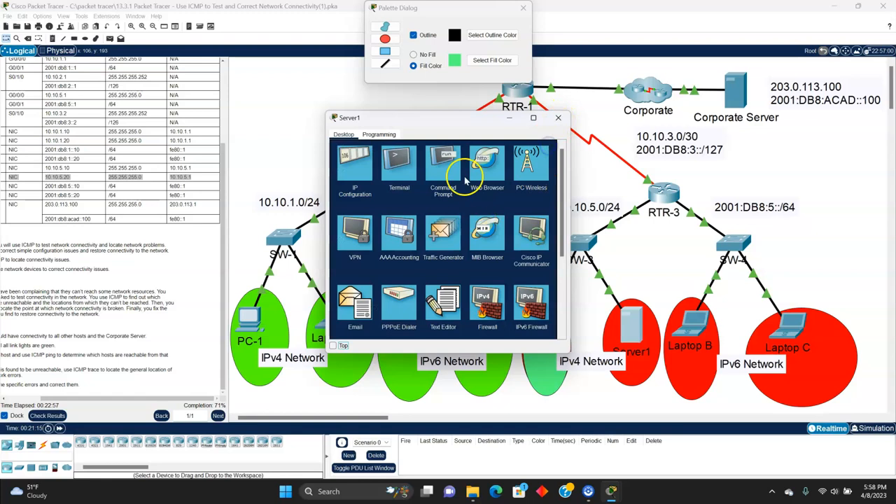
Repeat the ping to the Corporate Server at 203.0.113.100 from Server1's command prompt.
click(443, 171)
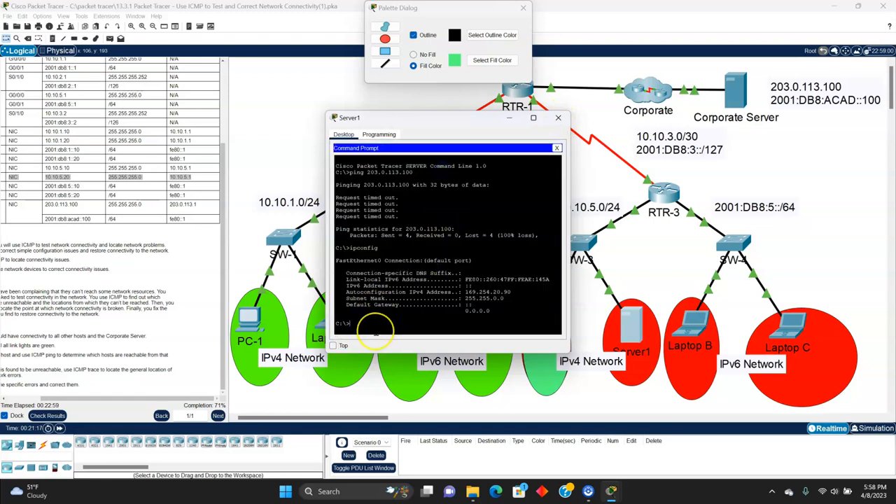
key(Up)
key(Up)
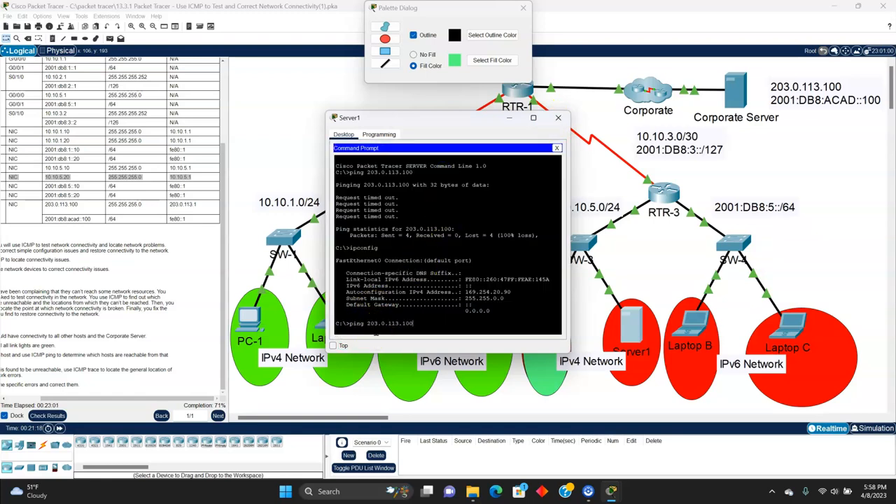
key(Return)
click(384, 341)
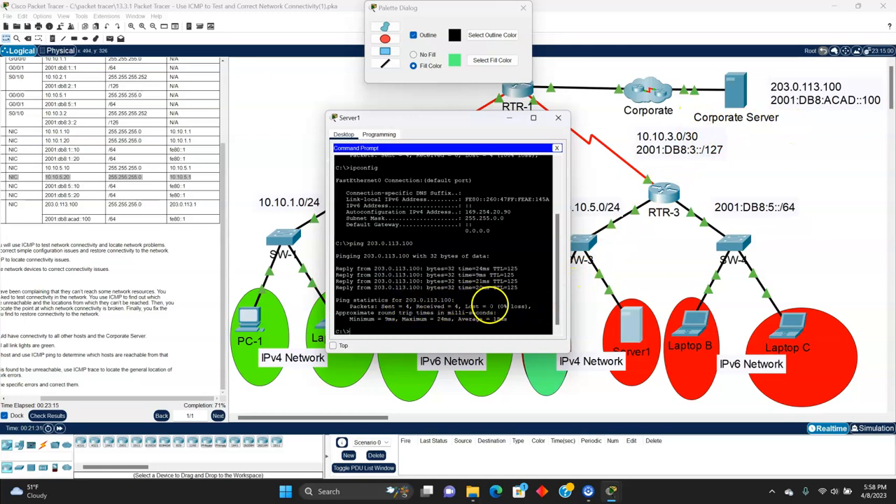
Run tracert 203.0.113.100 from Server1, check the hops, and close the Server1 window.
text(ipconfig)
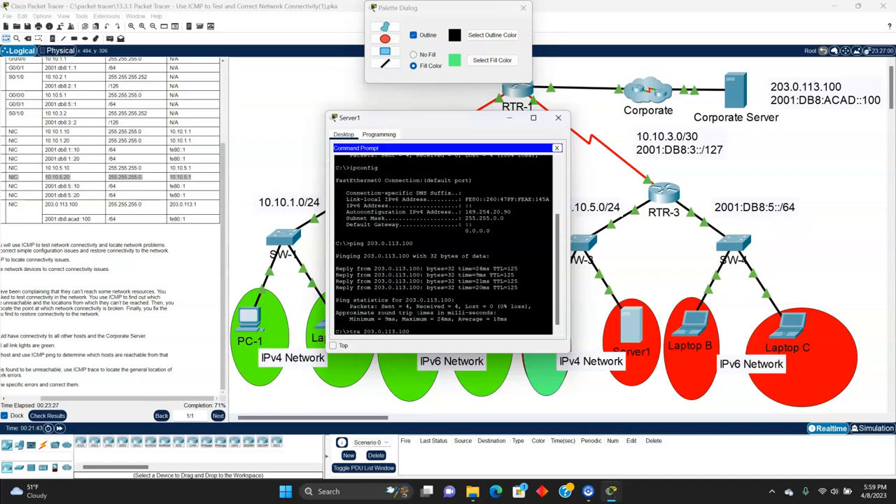
key(Return)
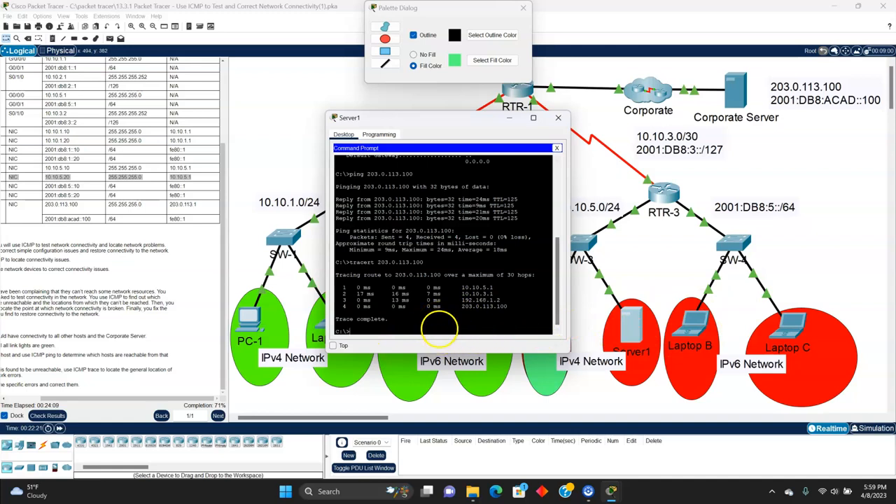
click(558, 119)
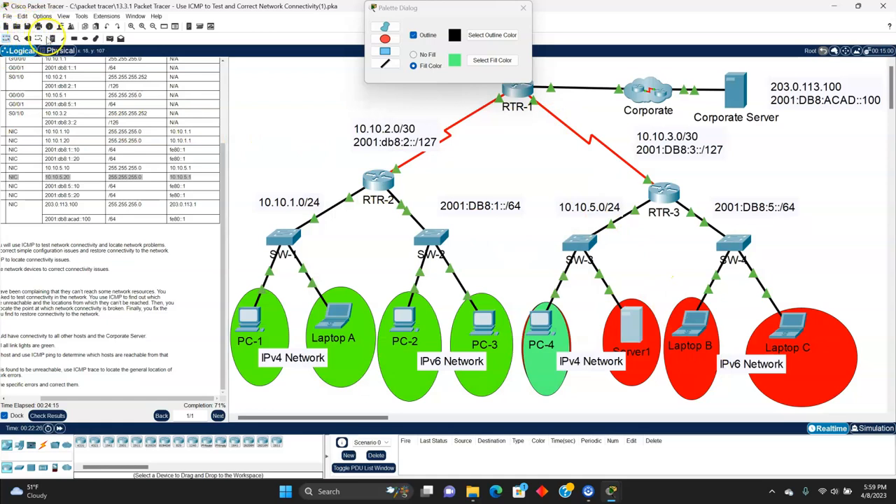
Draw a light green filled ellipse over Server1's red marking and return to the Select tool.
click(84, 39)
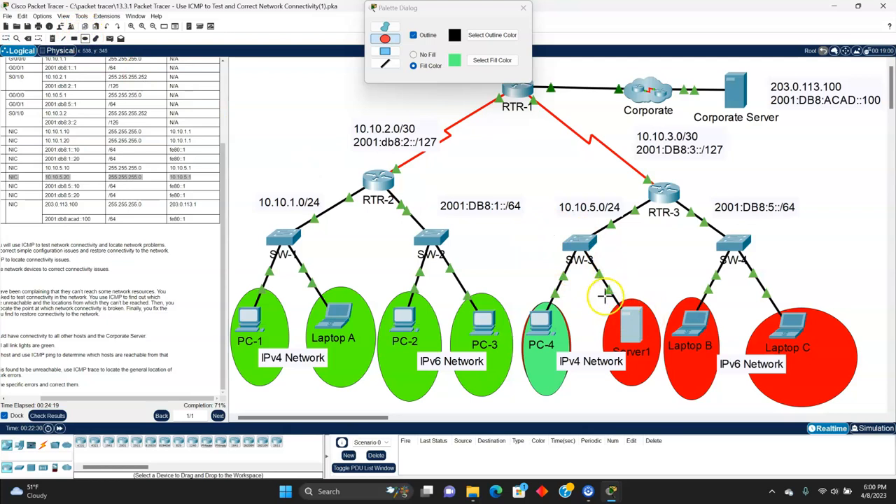
drag(601, 297, 661, 393)
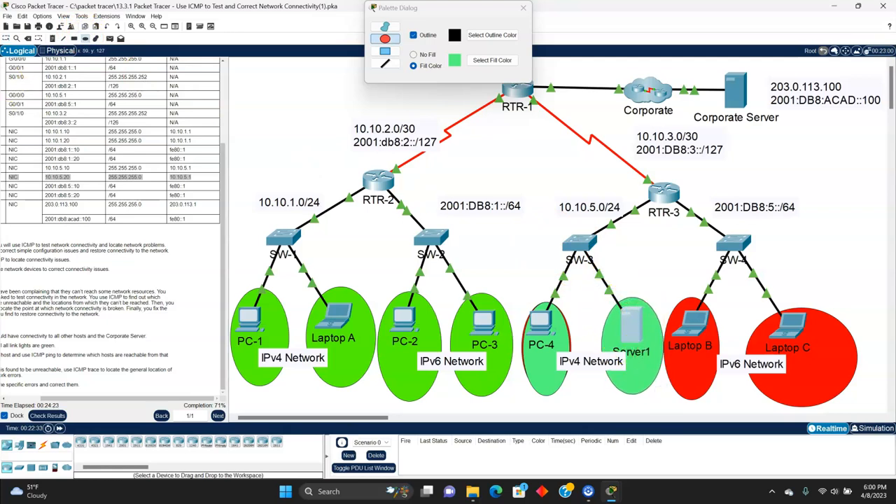
click(7, 39)
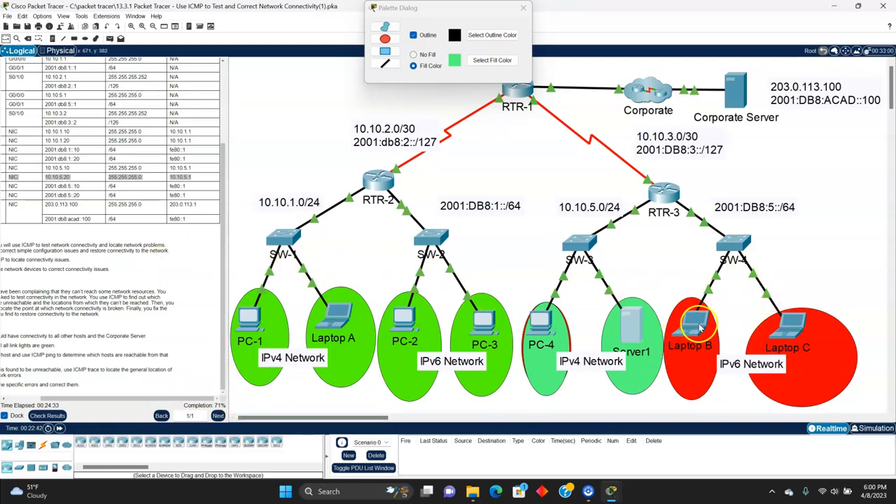
Look up the Corporate Server's IPv6 address in the addressing table and run tracert 2001:db8:acad::100 from Laptop B's command prompt.
click(694, 322)
click(248, 211)
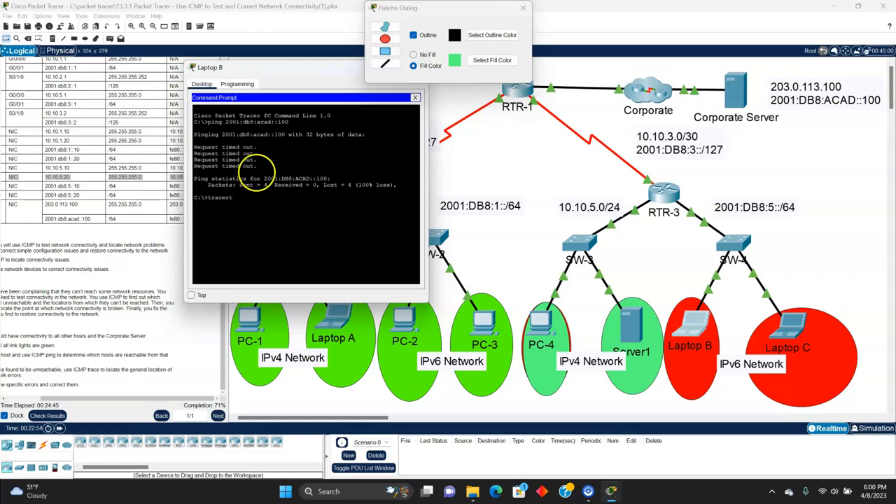
click(51, 205)
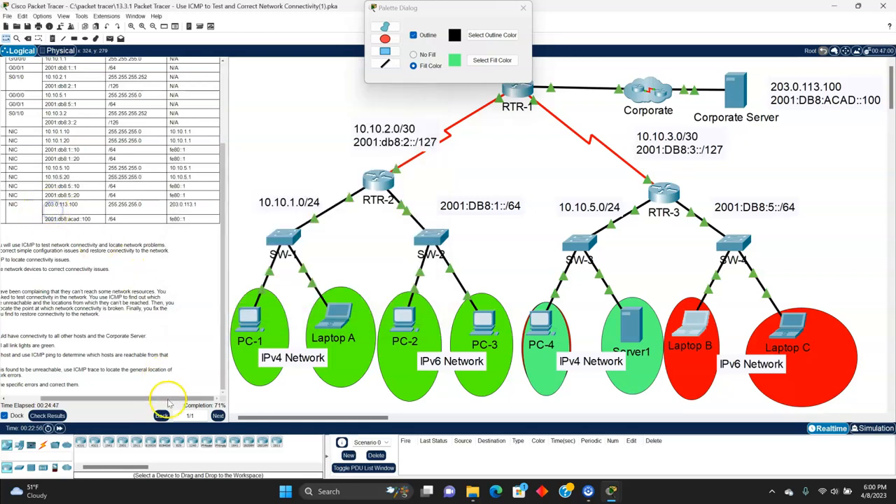
drag(169, 397, 112, 385)
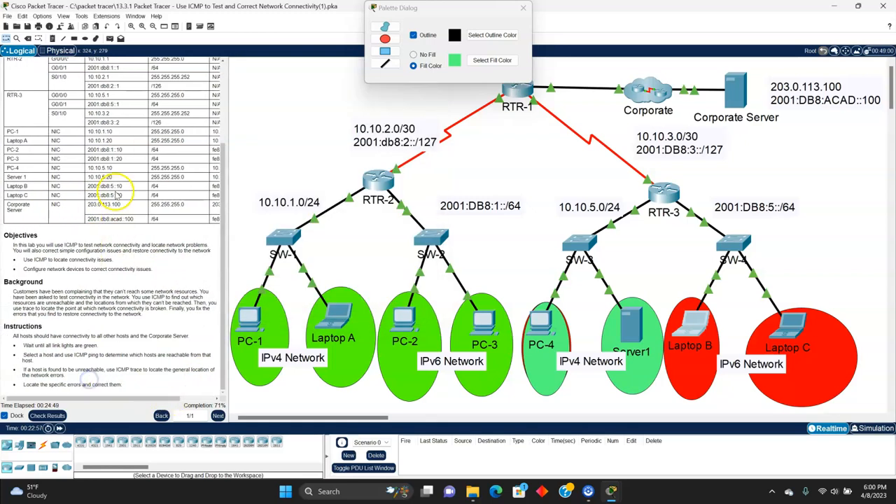
scroll(119, 204, up, 1)
scroll(119, 204, up, 1)
drag(108, 401, 142, 397)
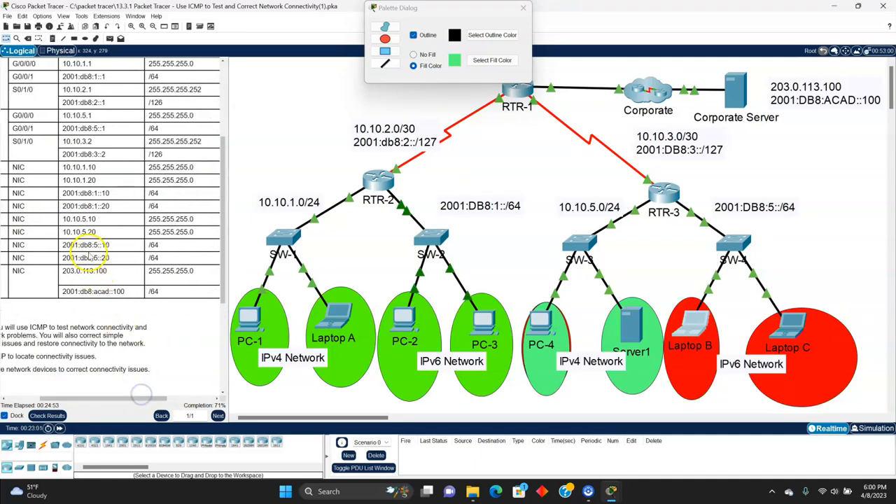
click(687, 330)
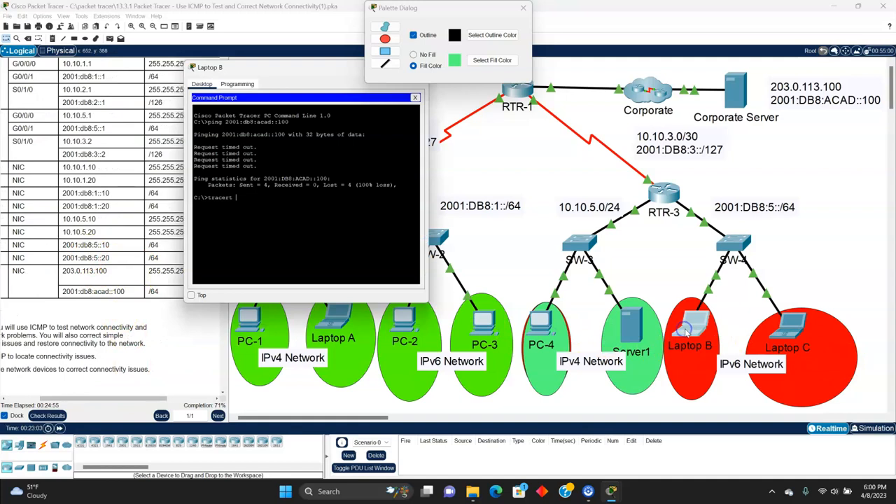
key(Up)
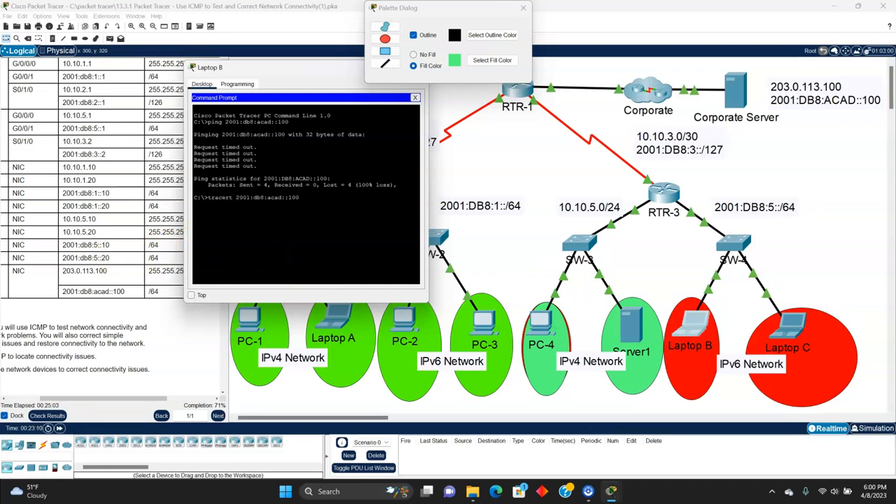
key(Return)
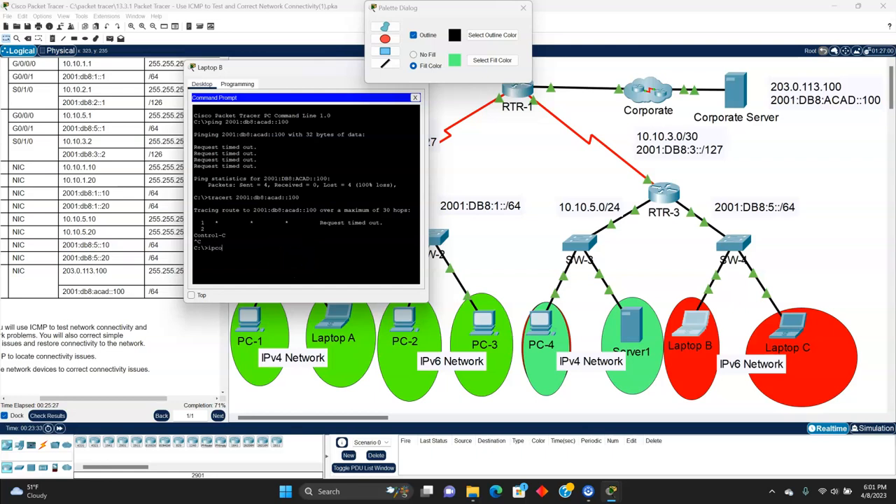
Stop the trace, run ipconfig on Laptop B, and compare its IPv6 address and gateway with the Laptop B row of the addressing table.
text(g)
key(Return)
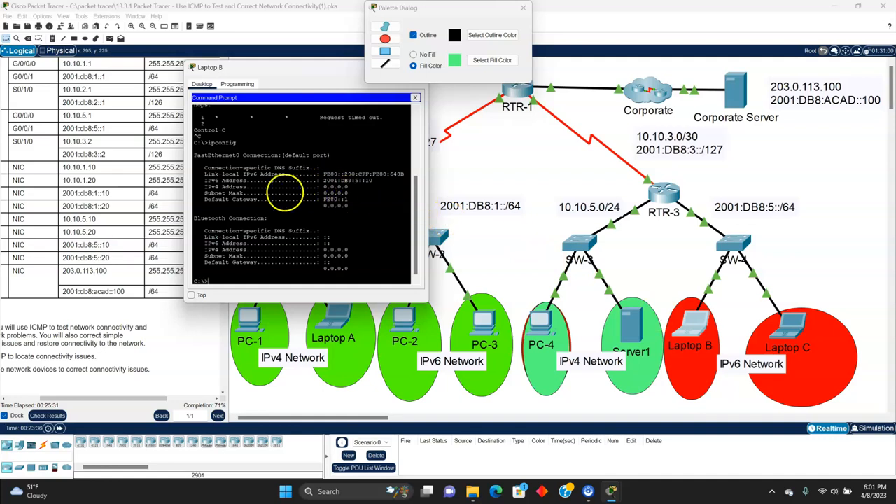
drag(135, 394, 26, 383)
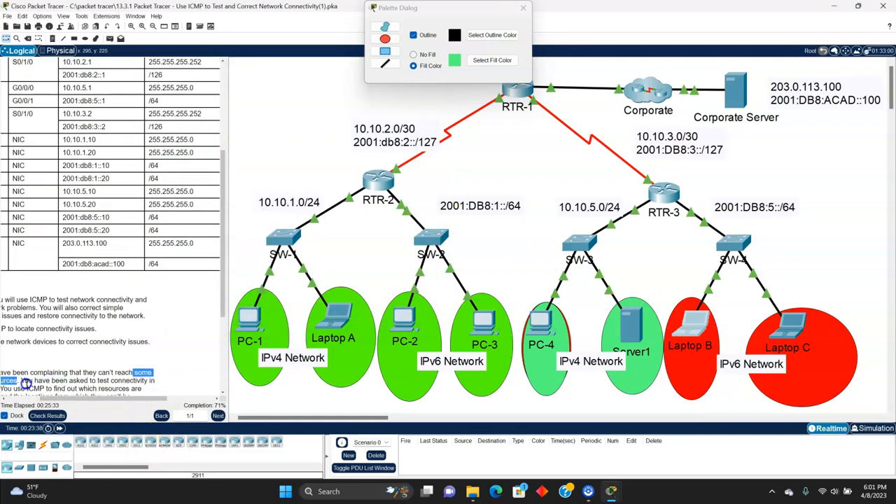
scroll(60, 336, up, 3)
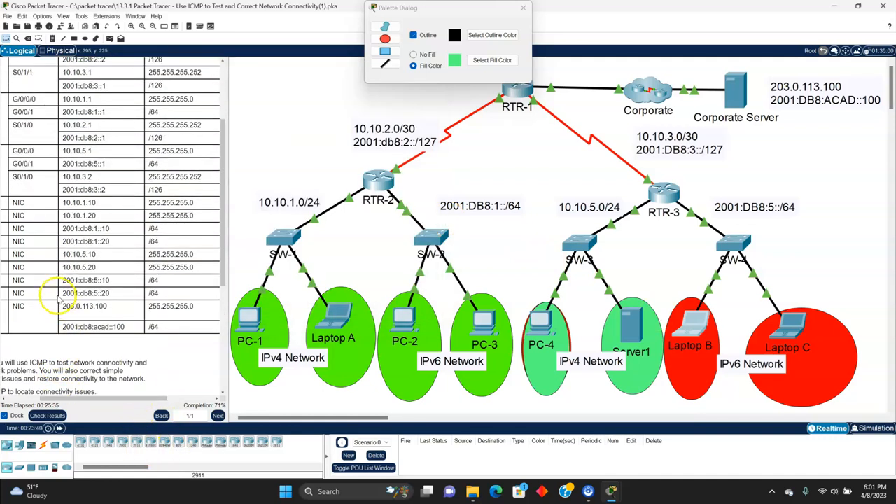
scroll(58, 300, down, 1)
drag(100, 399, 64, 398)
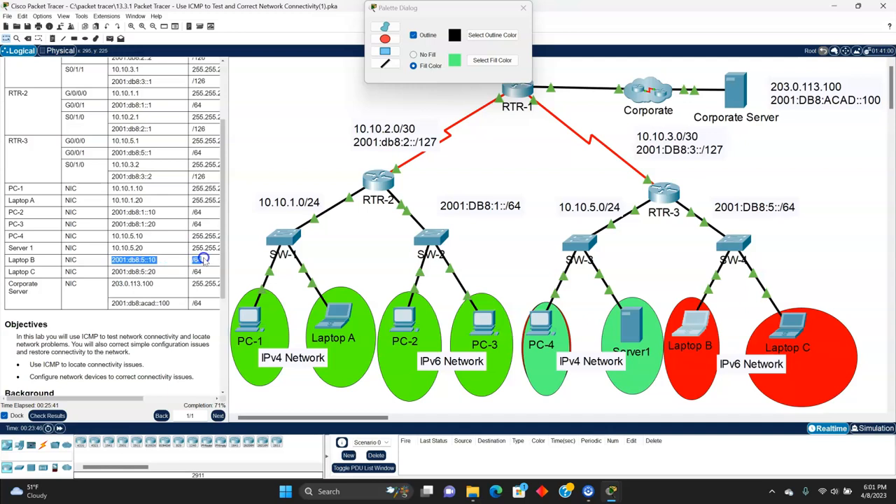
drag(202, 258, 219, 259)
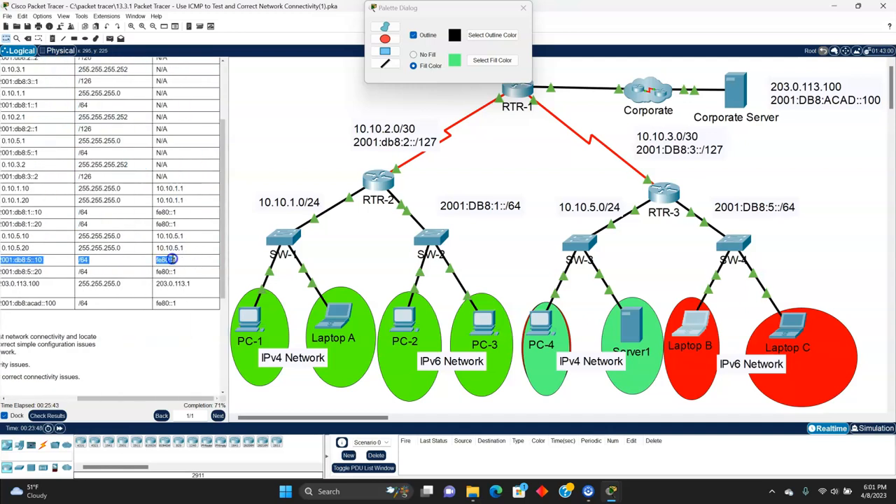
drag(156, 397, 133, 394)
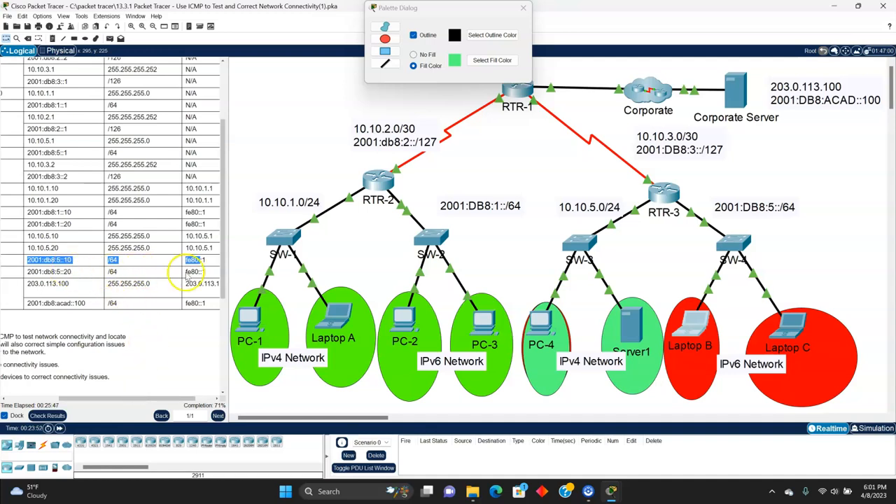
Check Laptop B's static IPv6 address, prefix length and default gateway in its IP configuration against the addressing table, and close the Laptop B window.
click(683, 341)
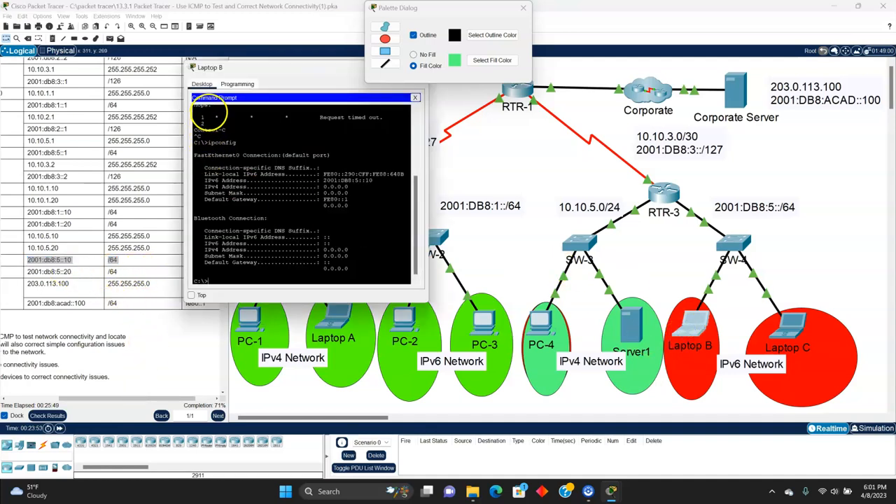
click(415, 98)
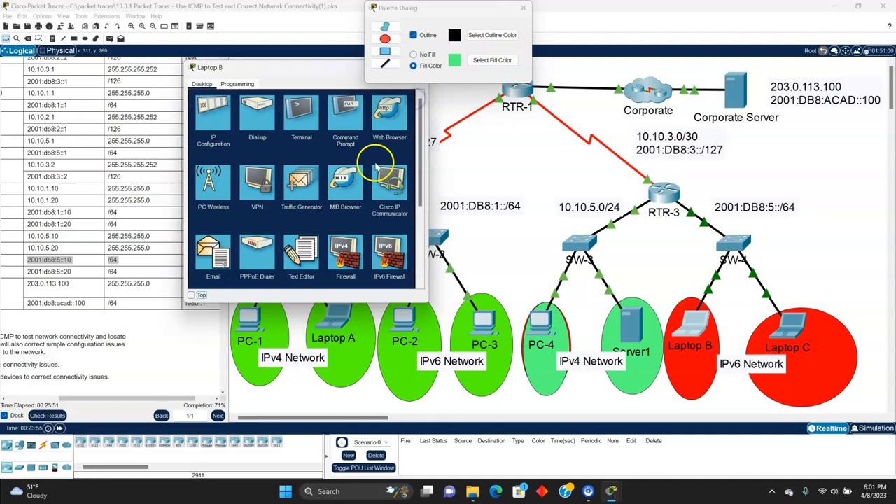
click(343, 118)
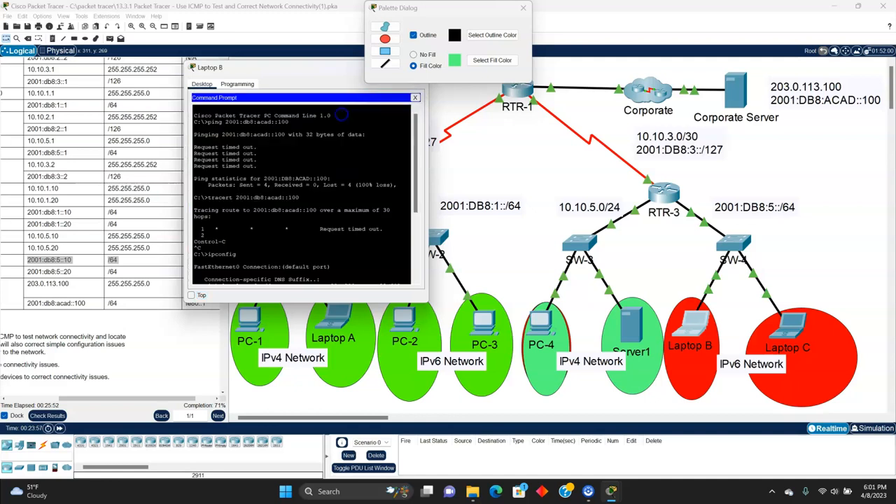
click(415, 99)
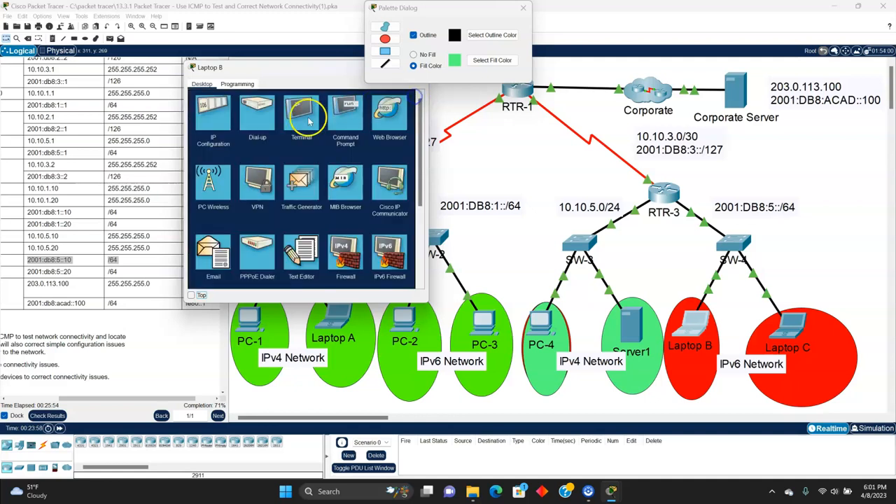
click(215, 112)
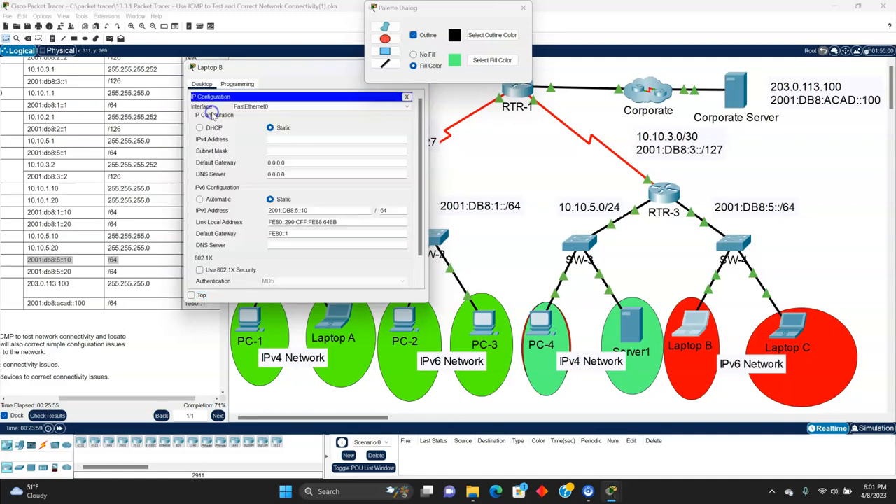
click(407, 96)
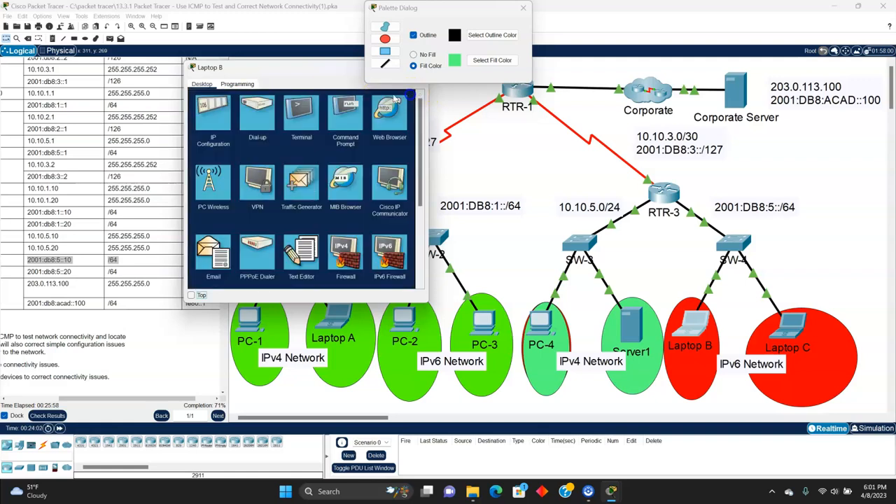
click(208, 119)
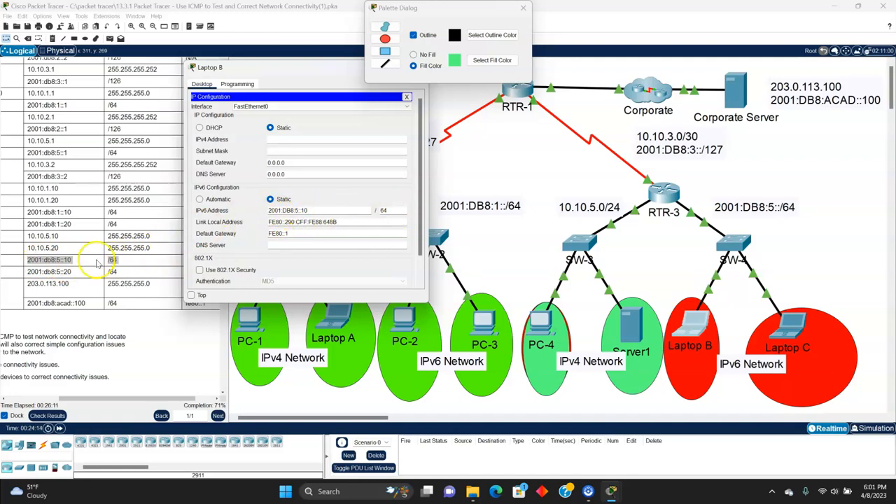
drag(126, 399, 149, 399)
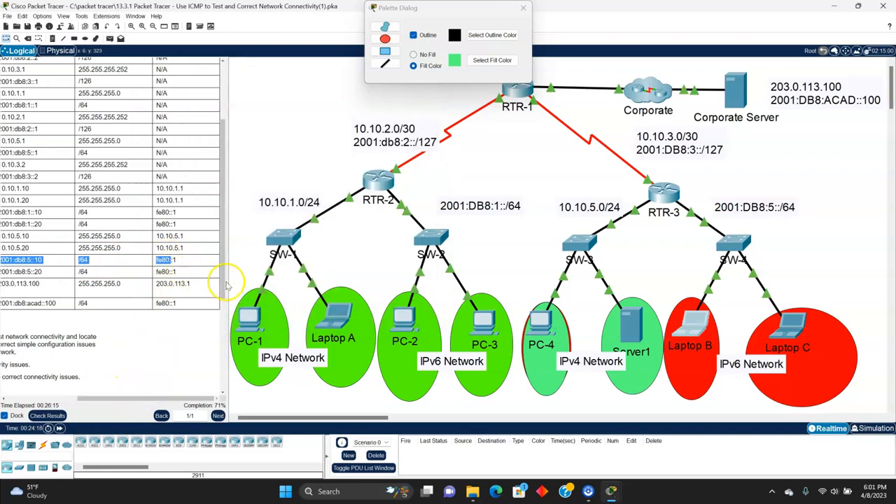
click(682, 323)
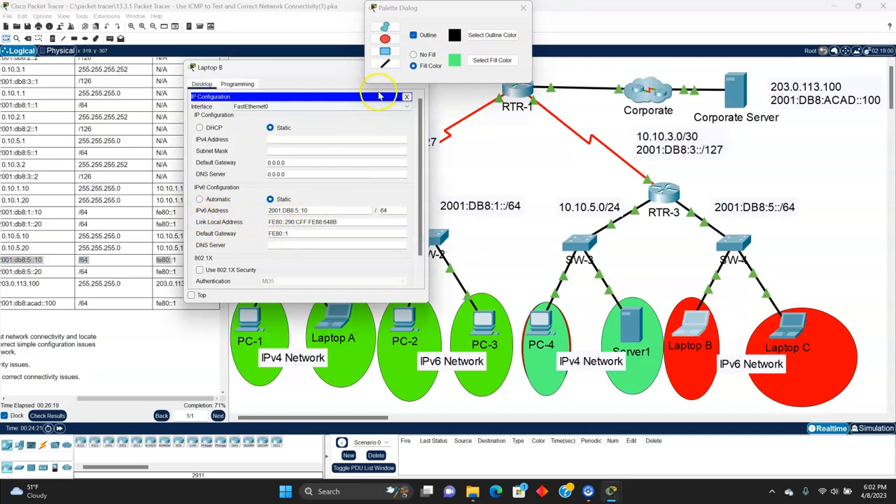
drag(343, 71, 277, 93)
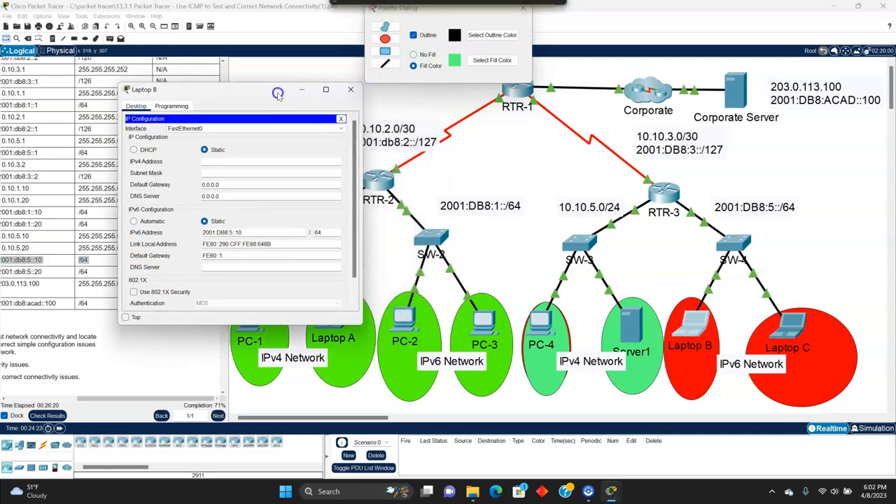
click(347, 97)
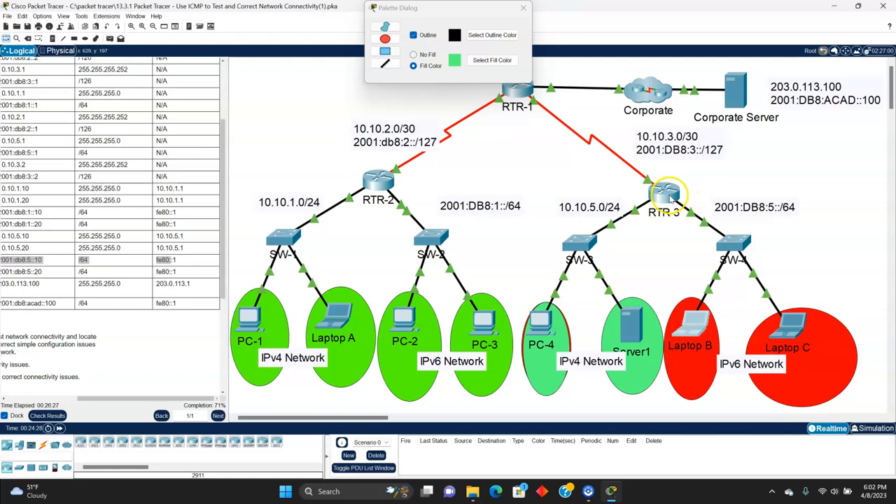
Enter privileged mode on RTR-3 with enable and page through show run to its interface settings.
click(666, 194)
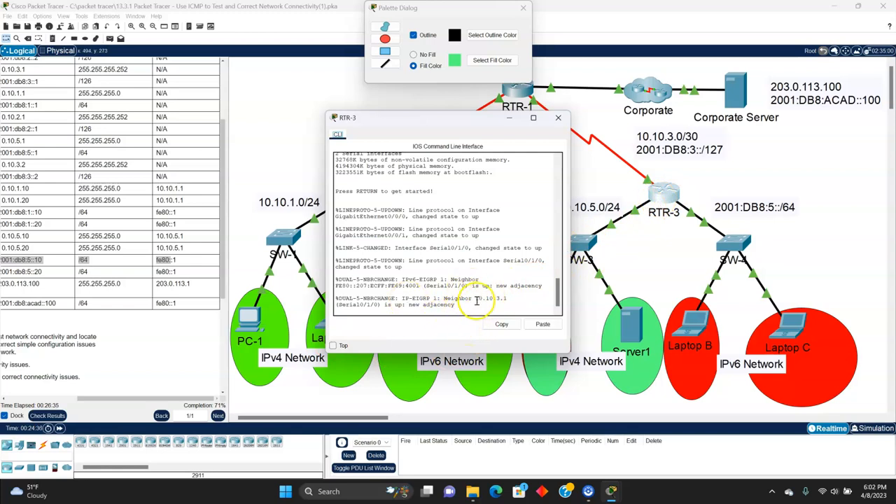
key(Return)
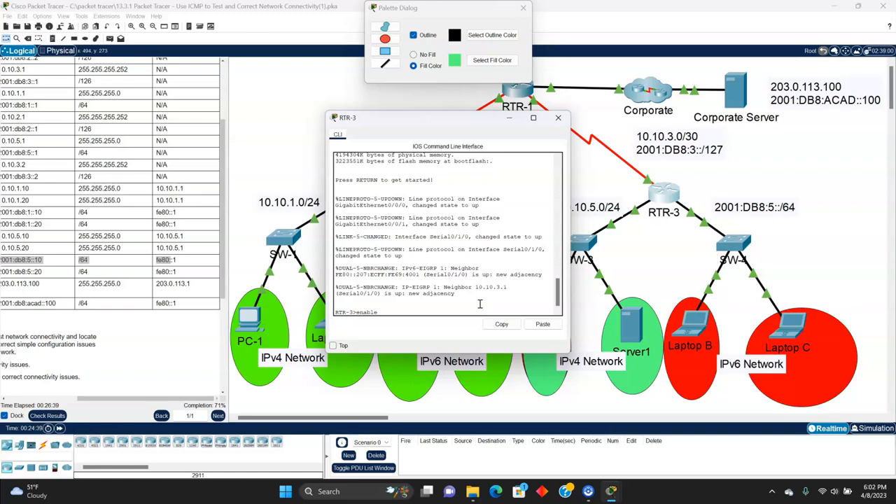
key(Return)
click(355, 312)
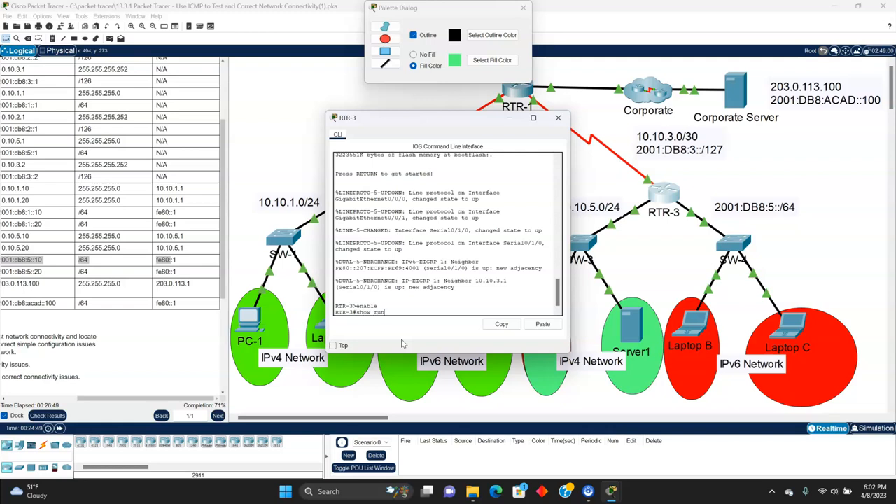
text(show run)
key(Return)
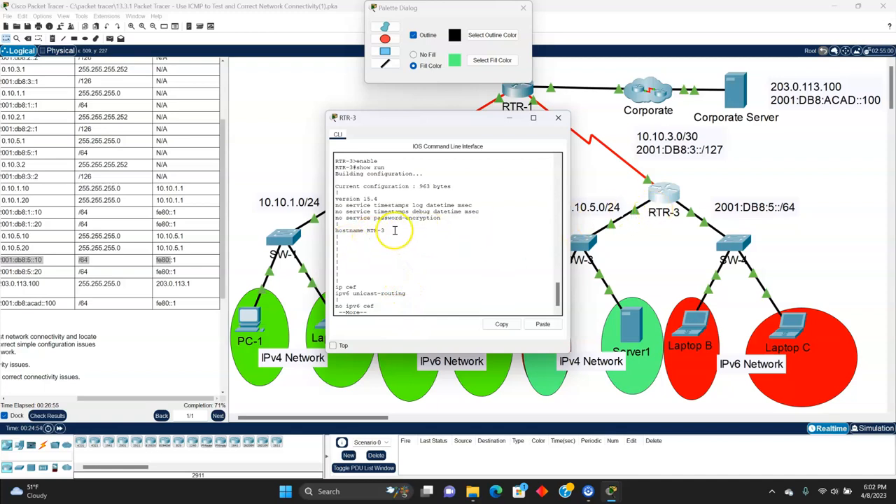
key(space)
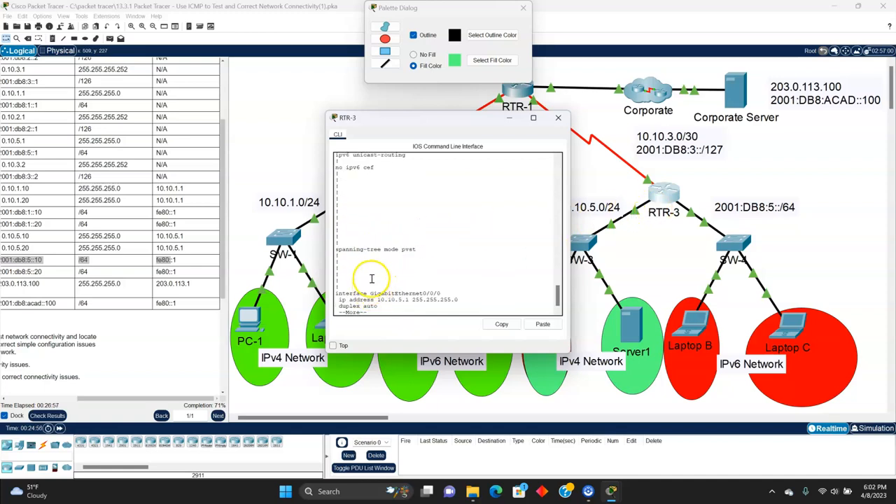
key(space)
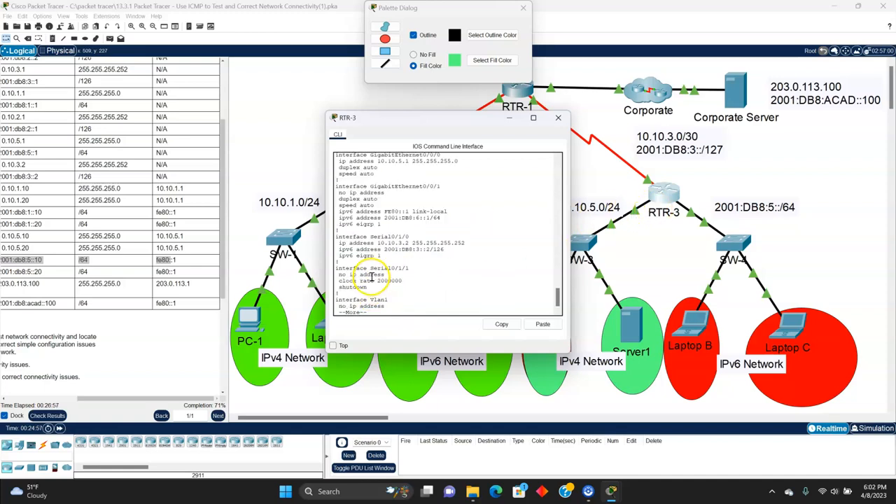
Find the addresses and masks listed for RTR-3's G0/0/0 and G0/0/1 interfaces in the addressing table.
click(105, 396)
drag(119, 397, 23, 399)
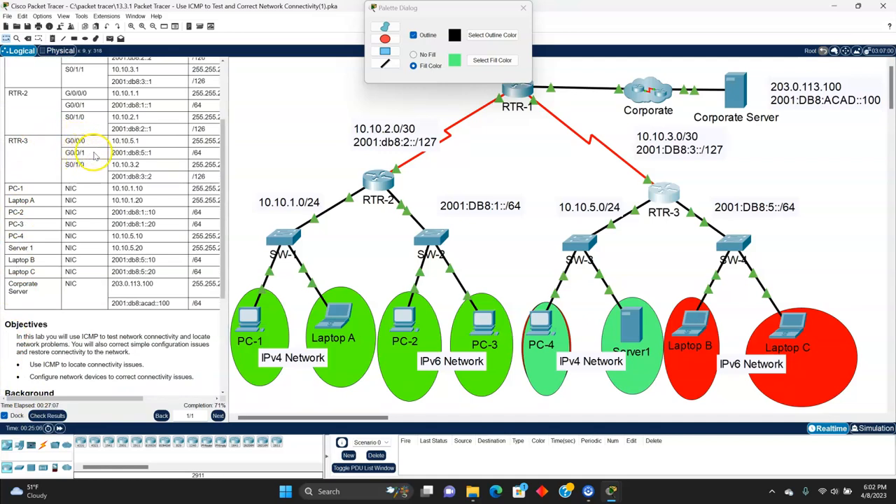
drag(119, 399, 147, 397)
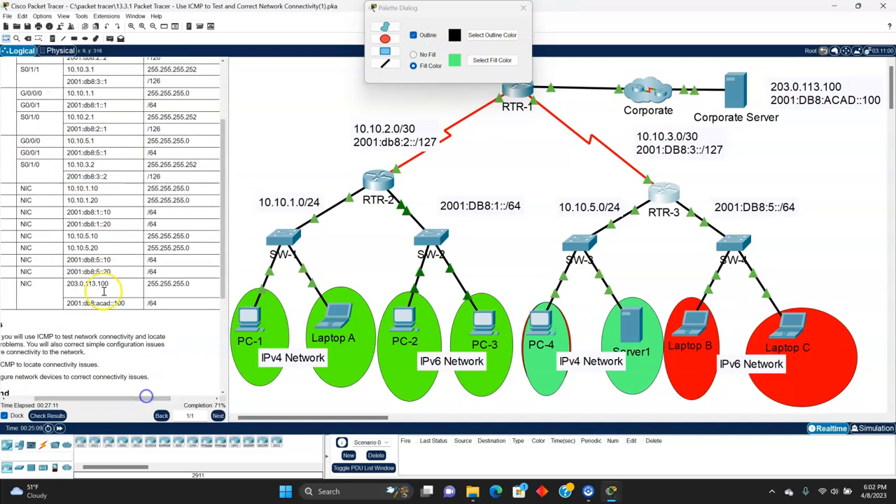
drag(21, 138, 163, 149)
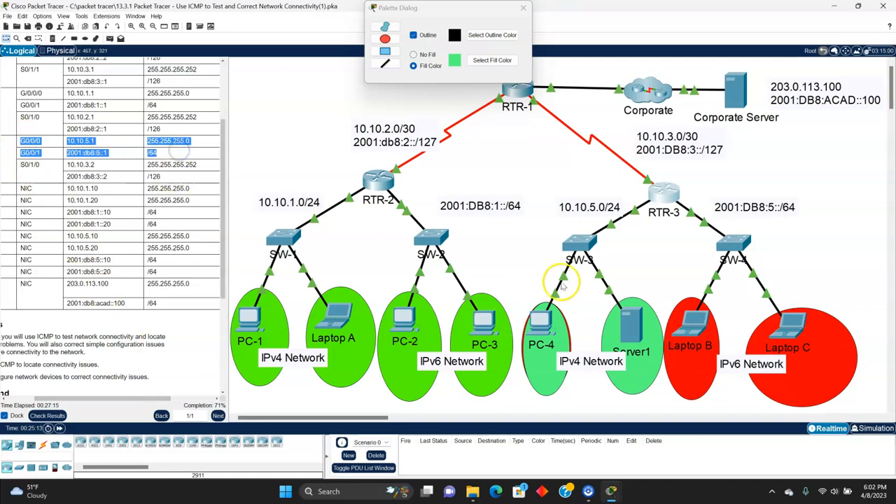
click(698, 328)
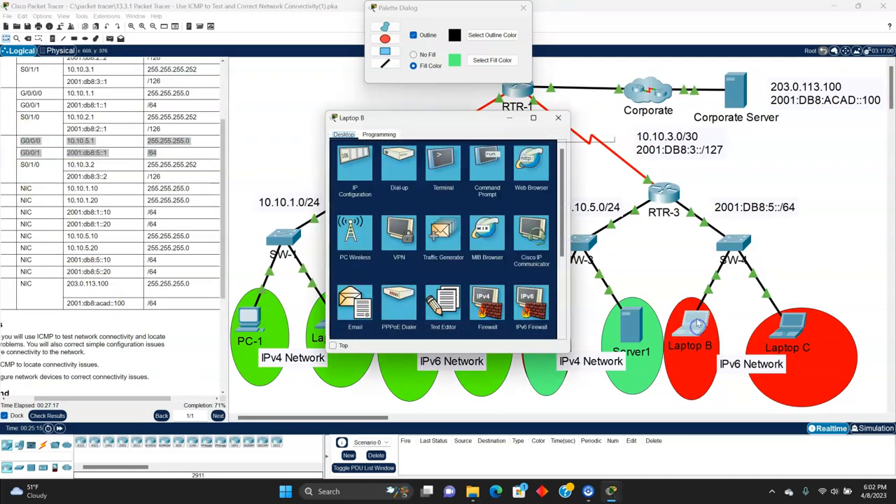
click(561, 122)
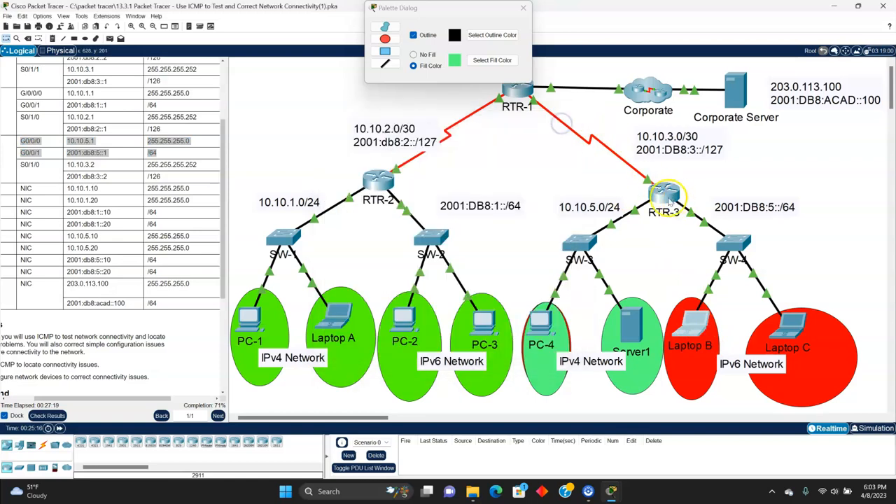
Find the IPv6 address configured on RTR-3's GigabitEthernet0/0/1 in its running configuration and compare it with the addressing table.
click(664, 194)
key(space)
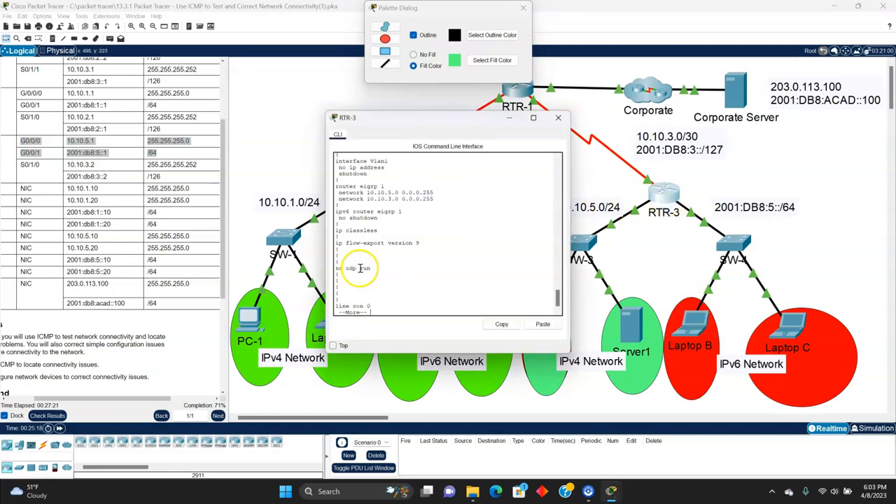
scroll(378, 269, up, 5)
scroll(383, 272, up, 6)
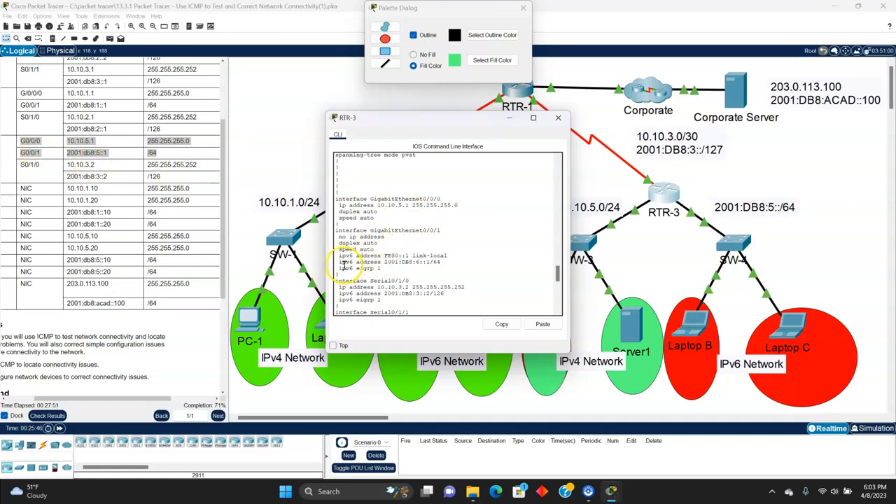
drag(338, 262, 431, 258)
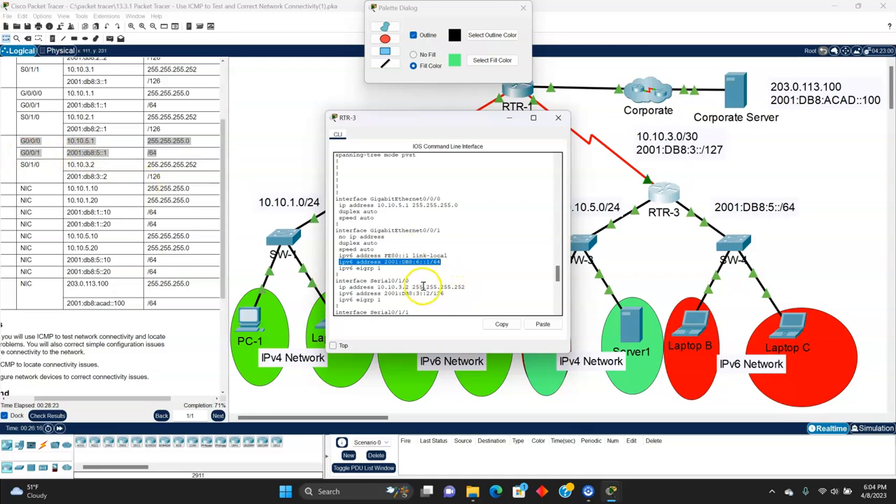
Enter global configuration mode on RTR-3 with conf t and open interface g0/0/1 for configuration.
scroll(423, 287, down, 10)
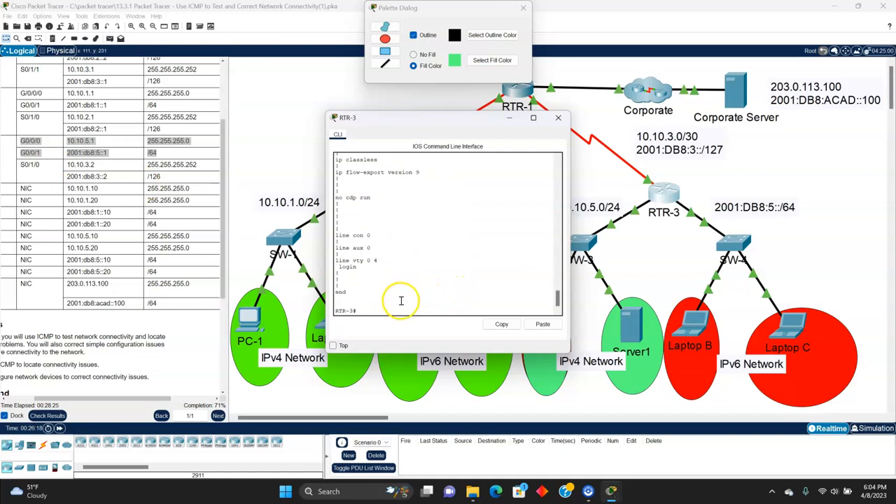
click(369, 310)
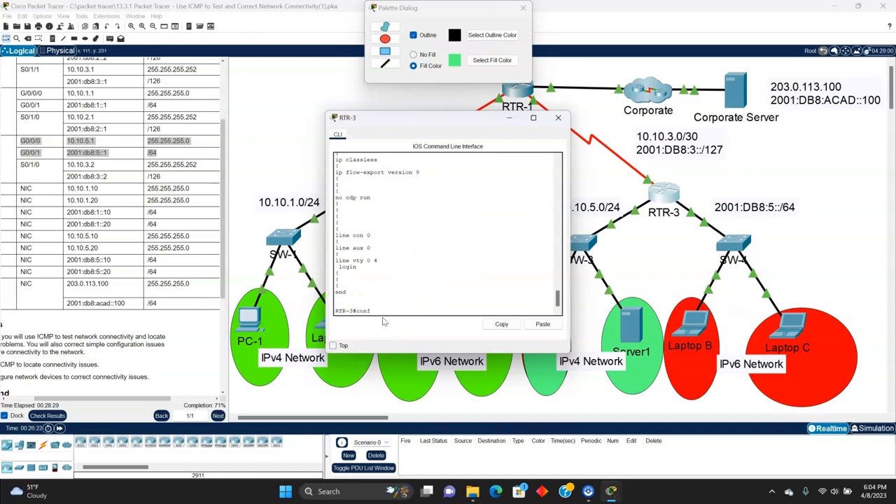
text(conf t)
key(Return)
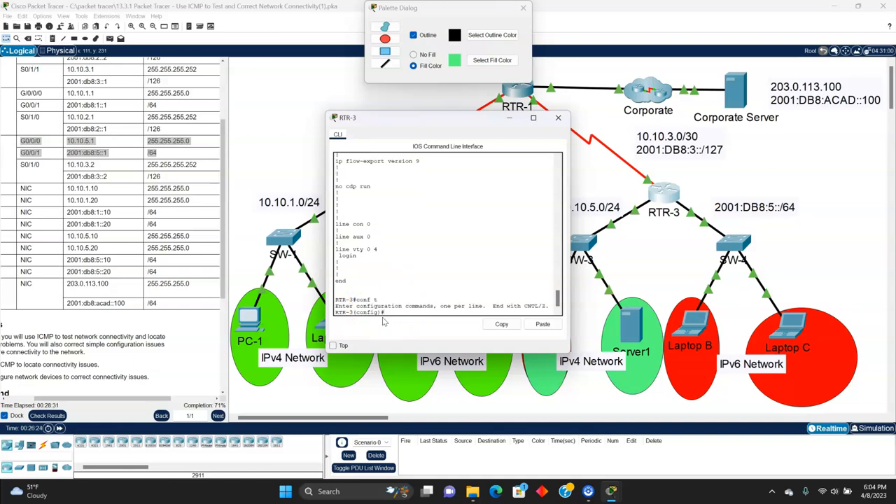
click(390, 320)
text(interface g)
text(0/)
text(/0/1)
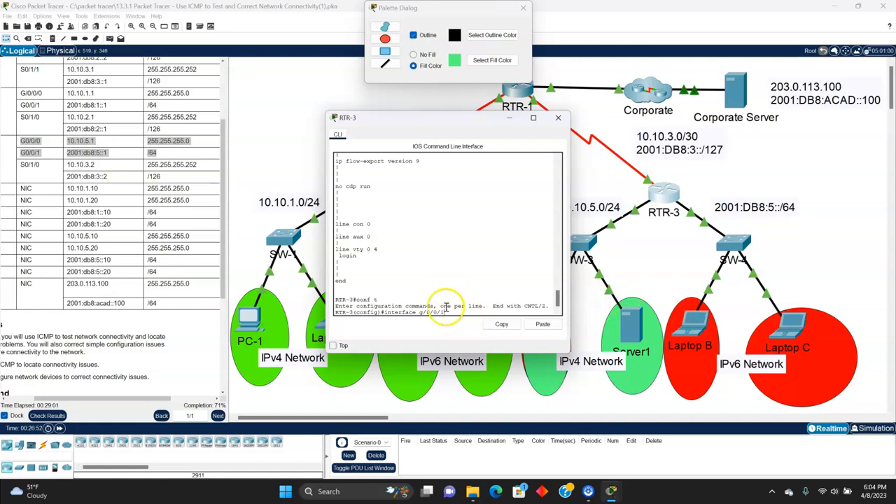
click(424, 312)
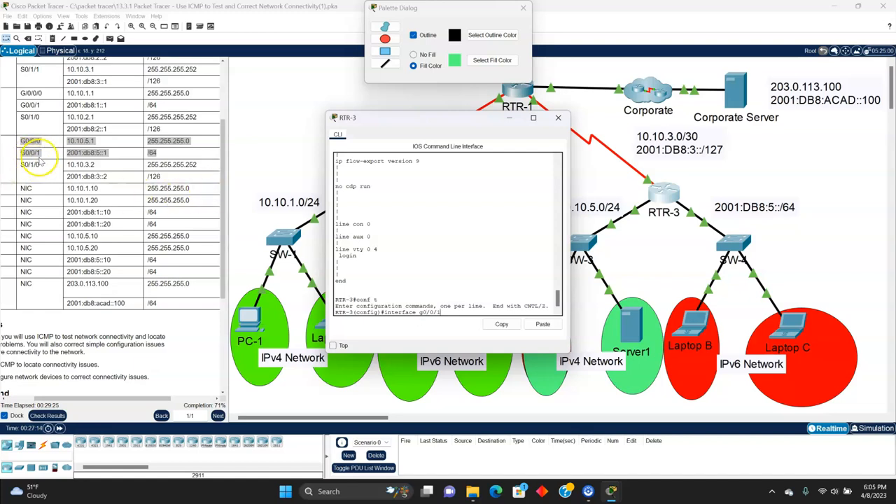
key(Return)
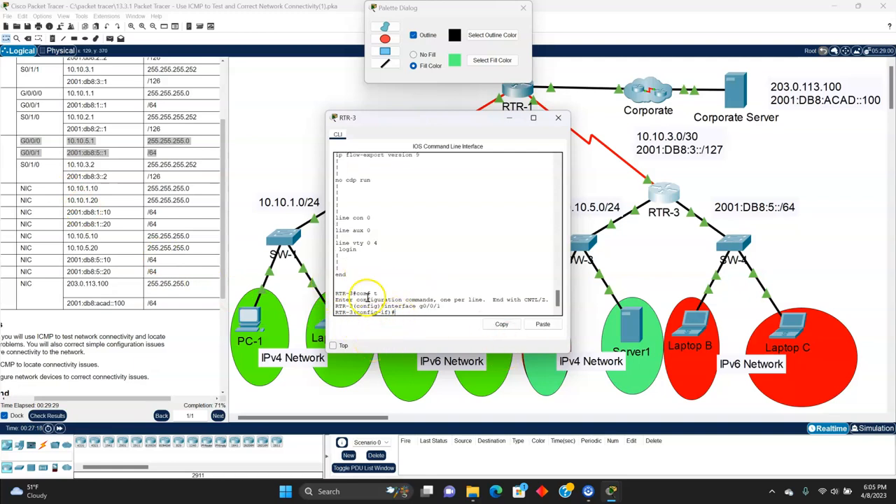
Look up the IPv6 address line of GigabitEthernet0/0/1 in RTR-3's running configuration output.
scroll(414, 296, up, 3)
scroll(414, 296, up, 10)
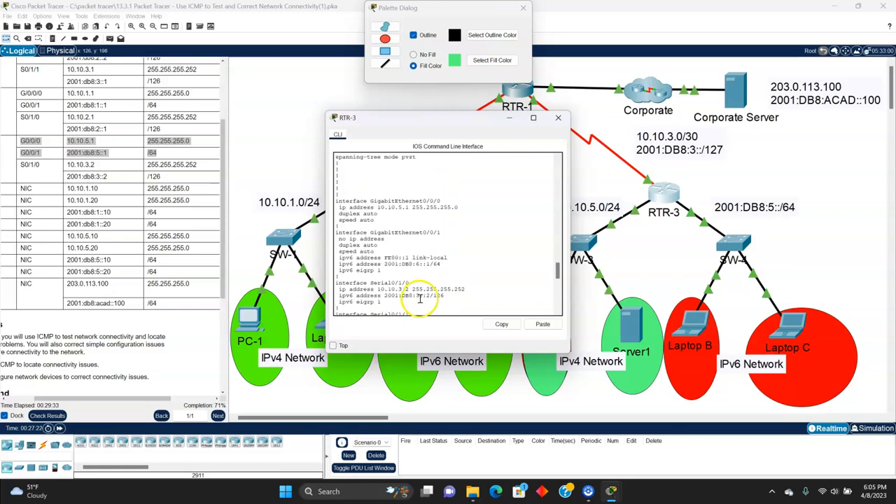
scroll(400, 259, down, 1)
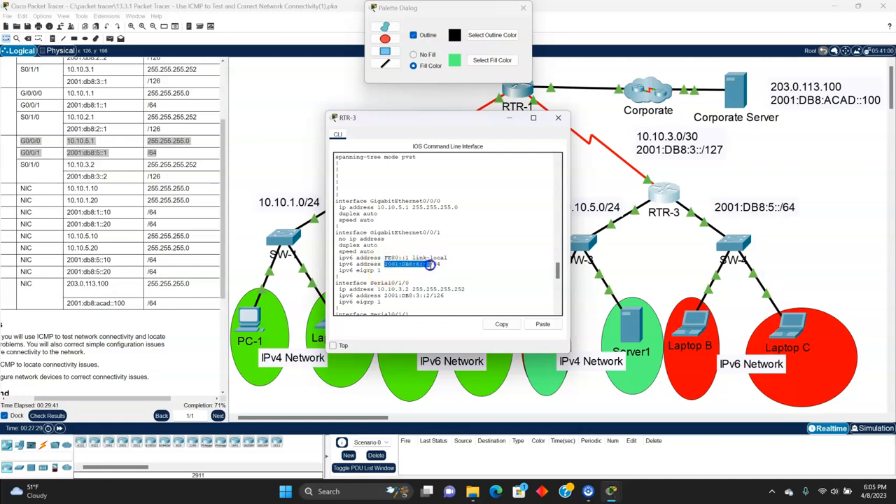
scroll(410, 280, down, 3)
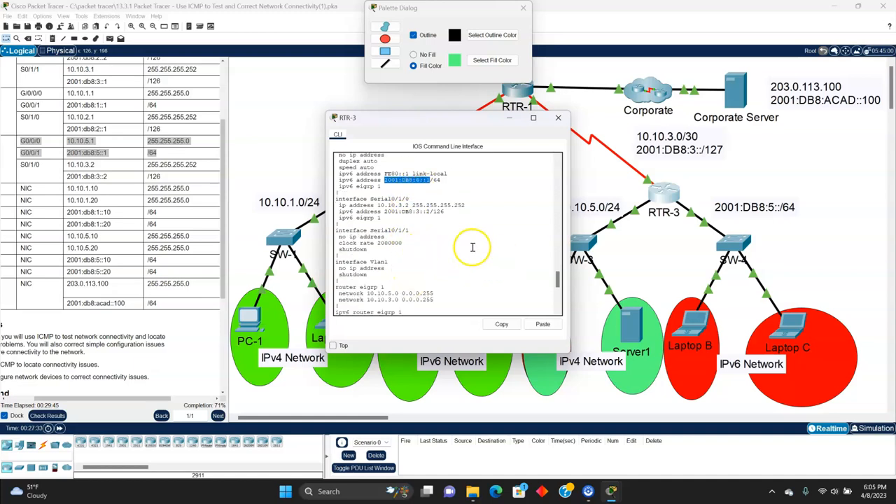
drag(556, 279, 555, 301)
Issue no ipv6 address 2001:db8:6:1::1/64 on RTR-3's g0/0/1, checking the configured address in the earlier output.
click(399, 313)
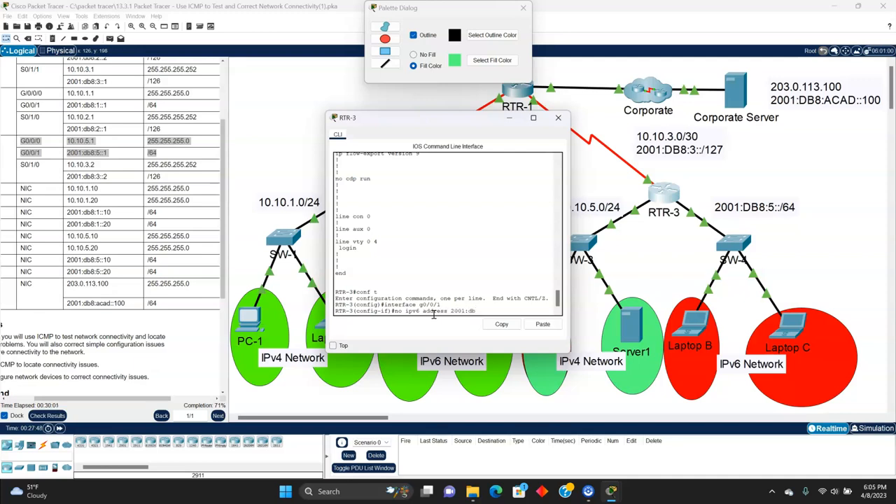
scroll(532, 253, up, 10)
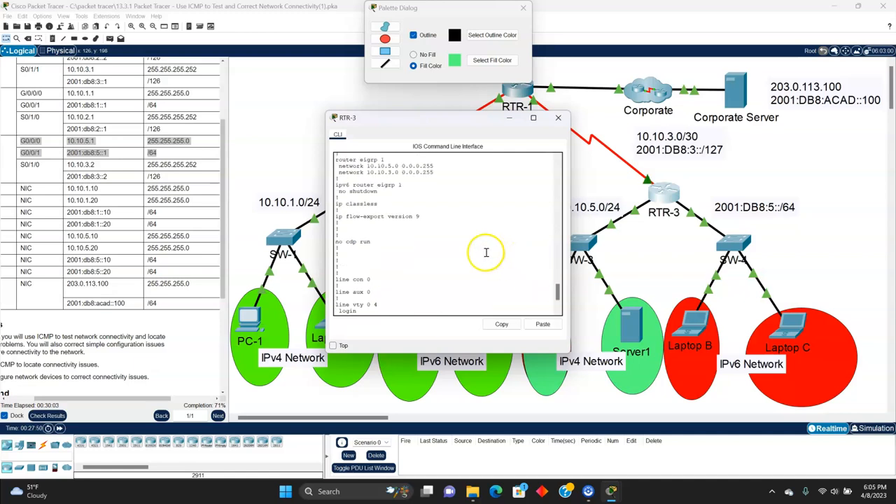
scroll(485, 252, up, 4)
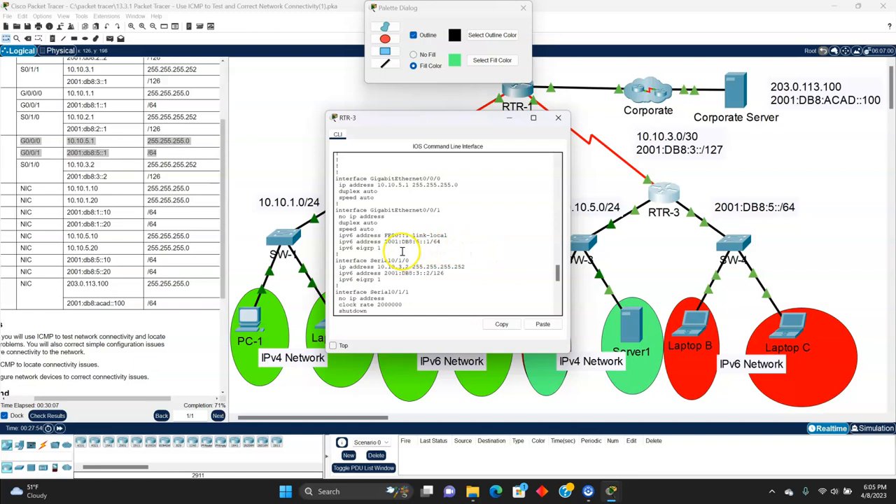
scroll(436, 252, down, 12)
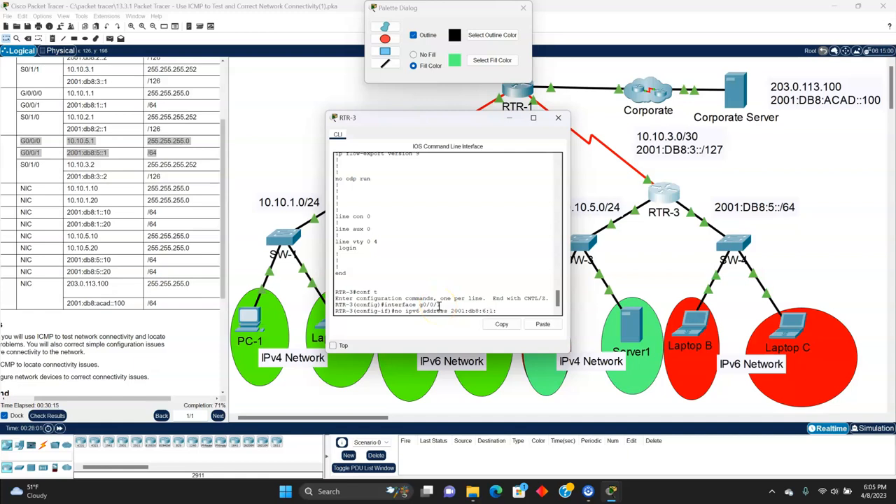
scroll(447, 273, up, 10)
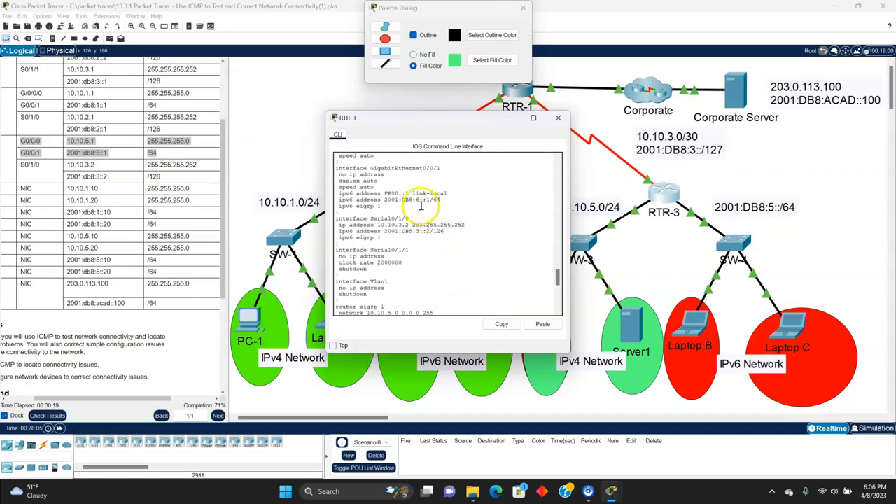
scroll(454, 229, down, 11)
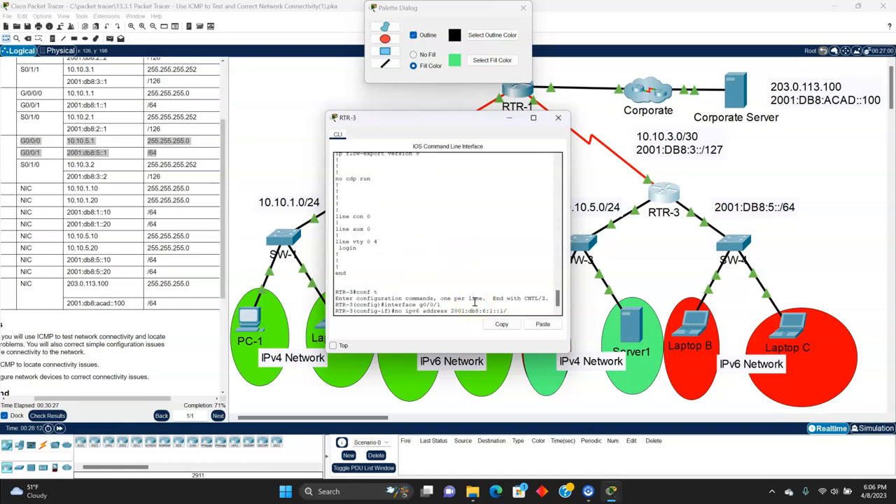
scroll(447, 303, up, 10)
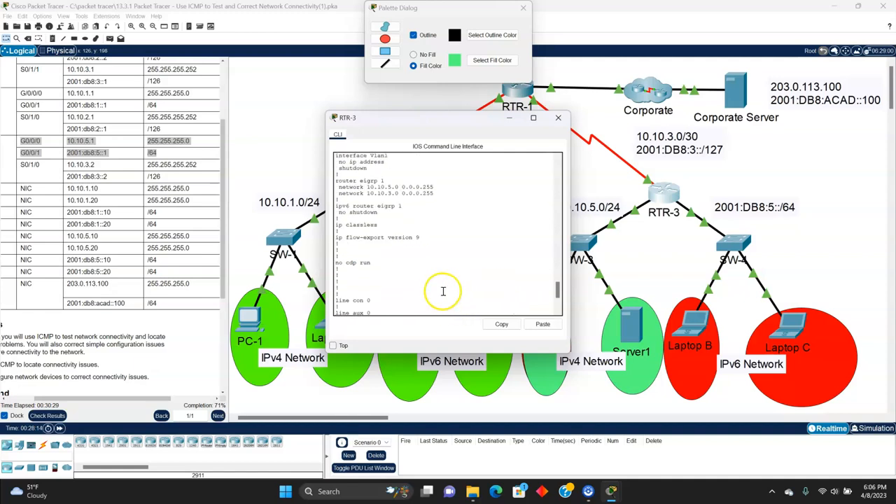
scroll(431, 275, down, 1)
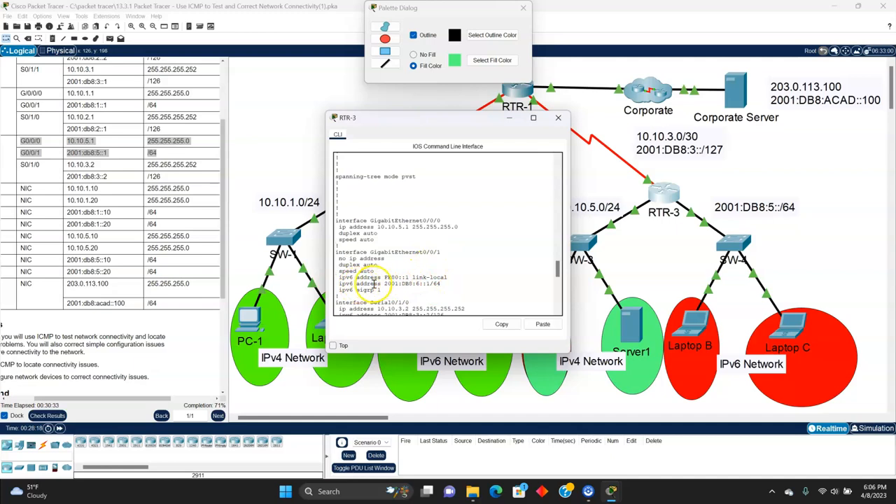
drag(374, 284, 430, 284)
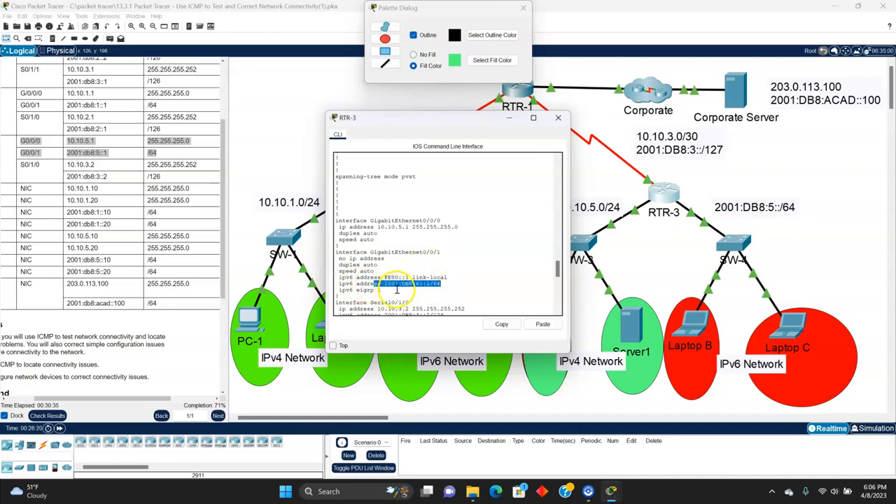
scroll(480, 261, down, 15)
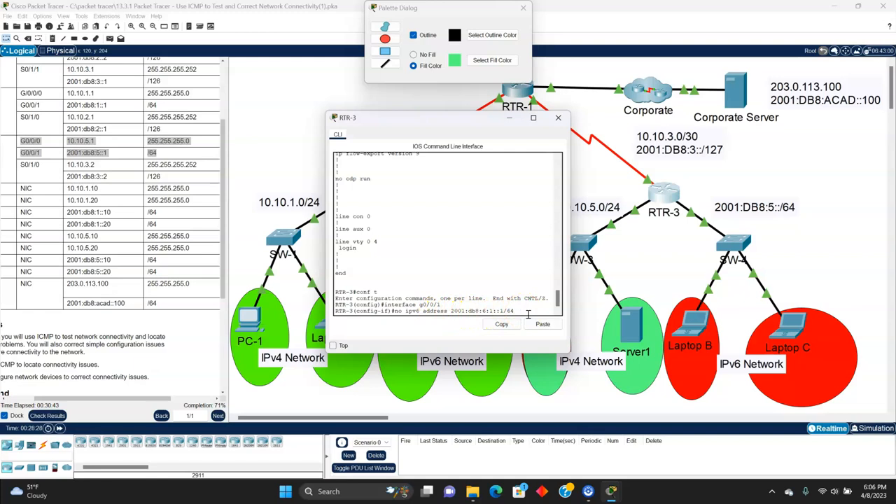
key(Return)
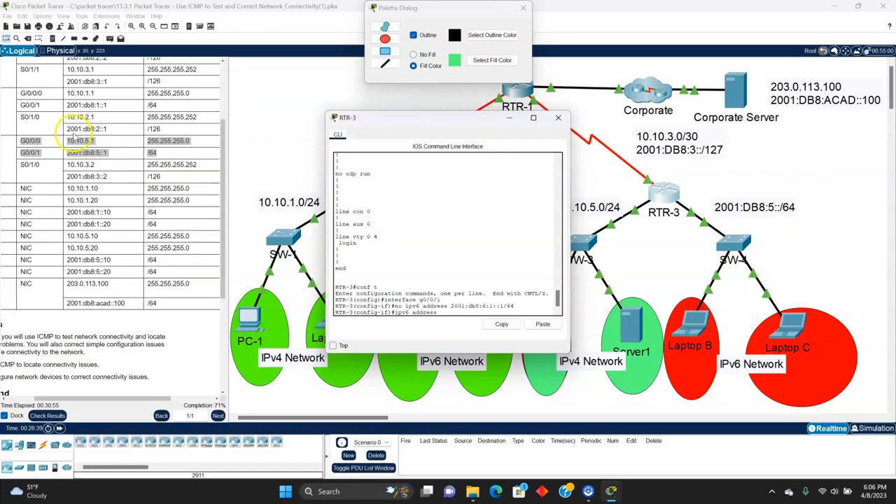
Assign IPv6 address 2001:db8:5::1/64 to RTR-3's g0/0/1, enable it with no shut, exit the interface and close RTR-3.
text(2001:db8:5::1/64)
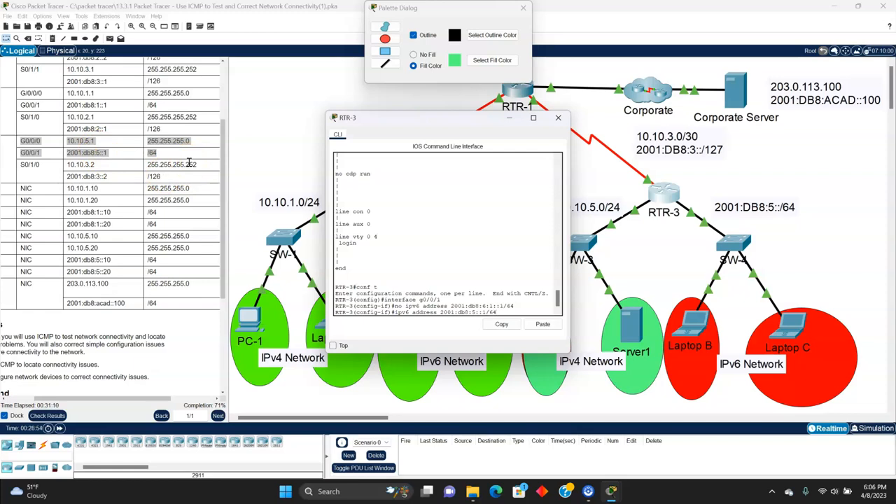
key(Return)
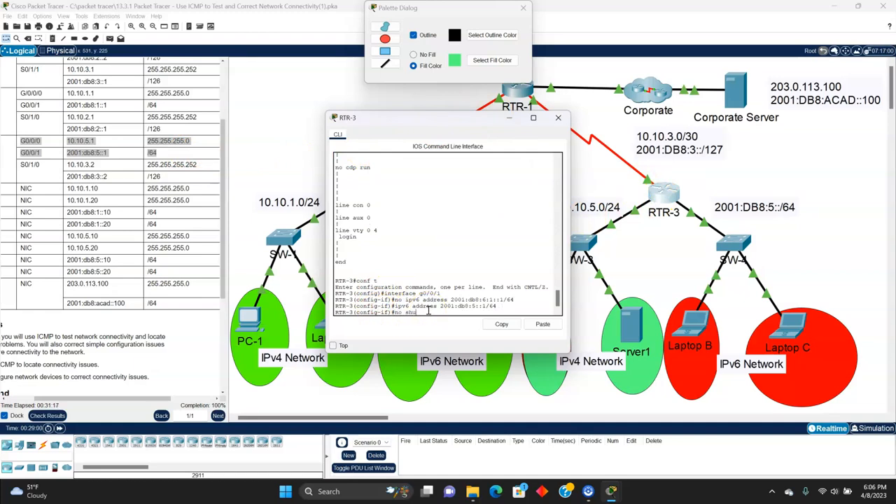
key(Return)
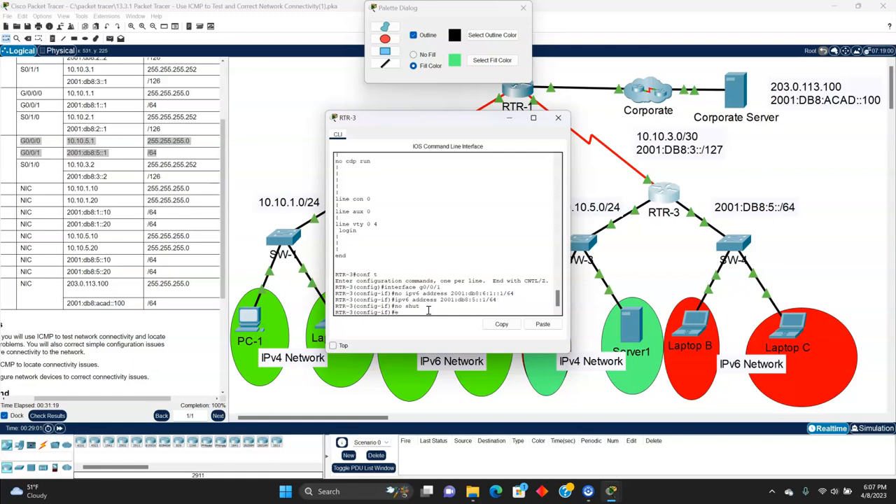
text(exit)
key(Return)
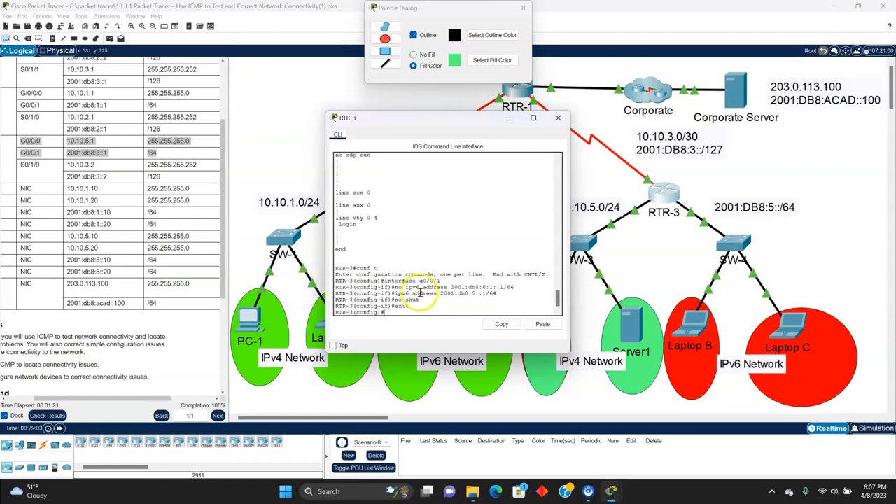
click(564, 124)
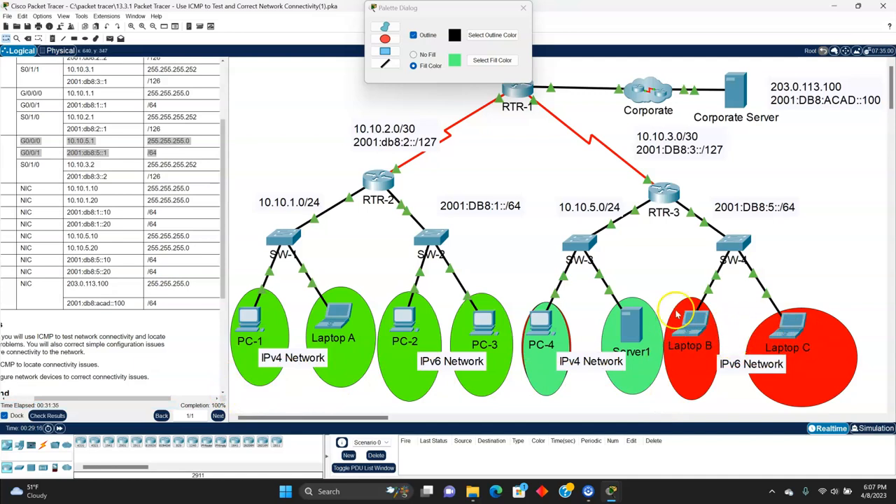
Ping the Corporate Server at 2001:db8:acad::100 from Laptop B's command prompt, and close the Laptop B window.
click(687, 337)
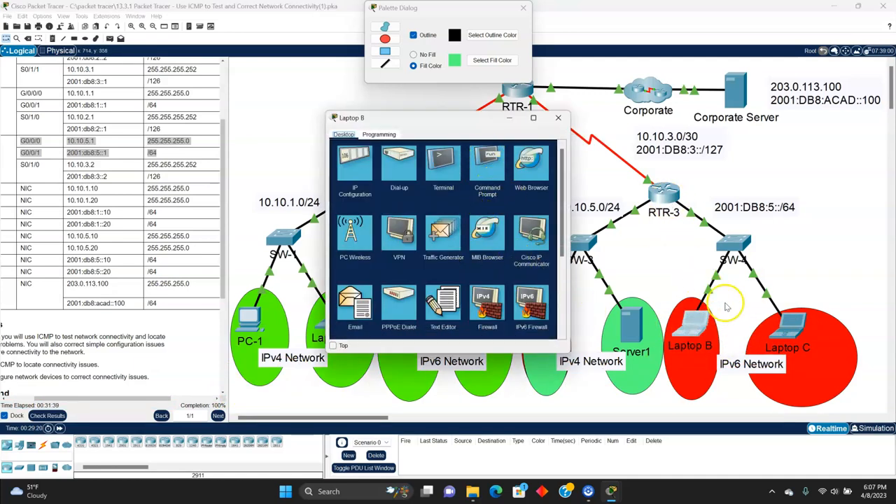
click(490, 175)
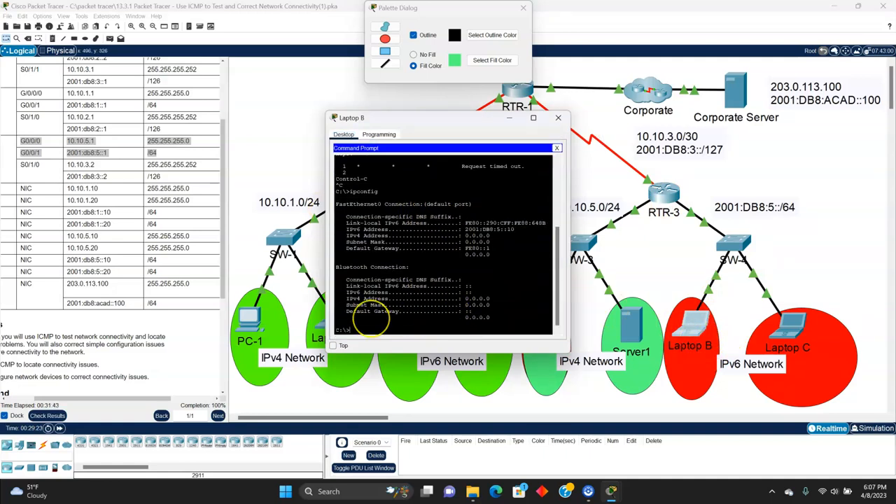
text(pi)
key(BackSpace)
key(BackSpace)
key(Up)
key(Up)
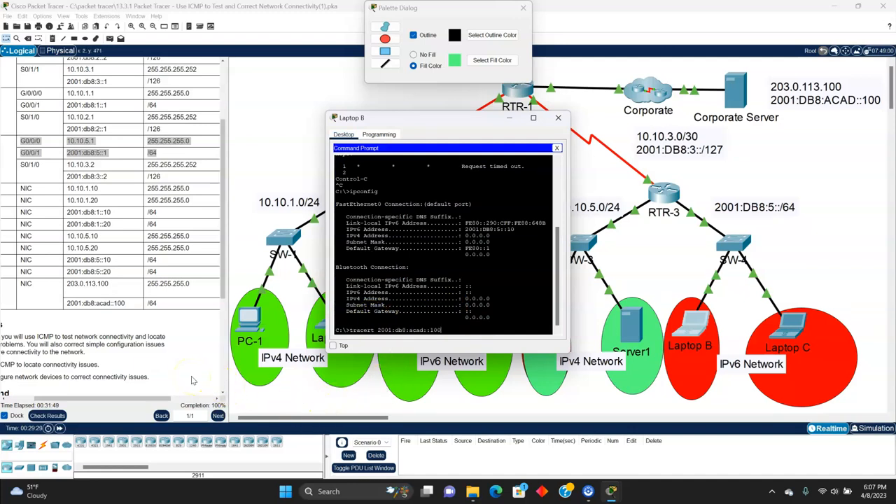
key(Return)
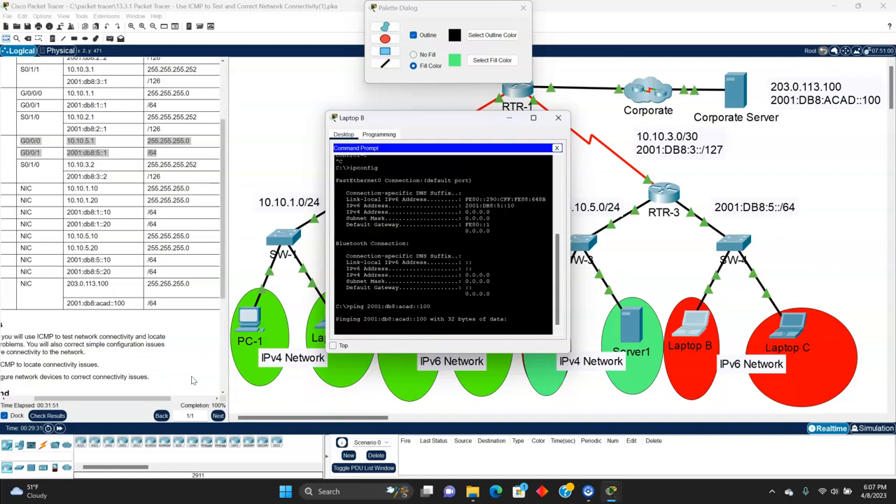
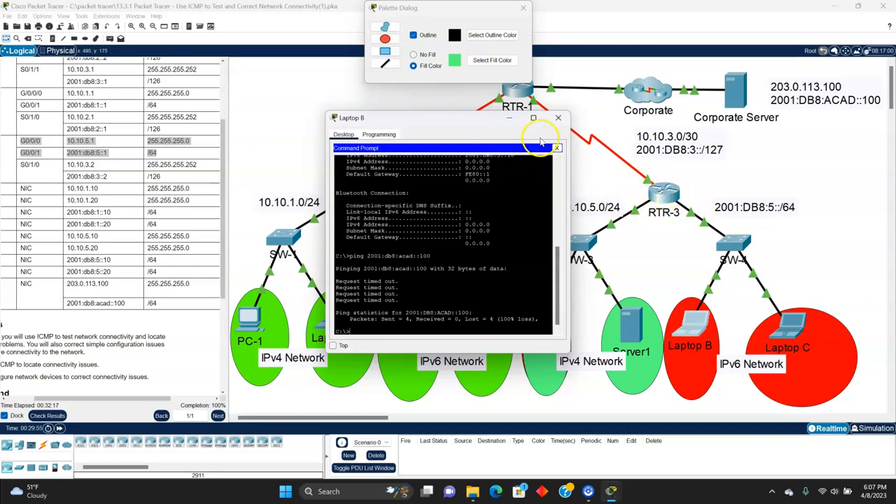
click(558, 118)
Open RTR-3's CLI and try the shutdown command in global configuration mode.
click(646, 180)
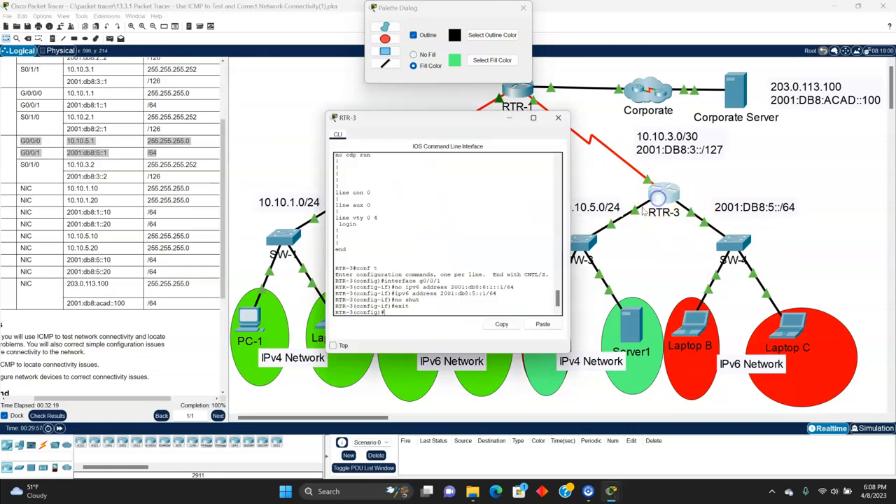
click(352, 329)
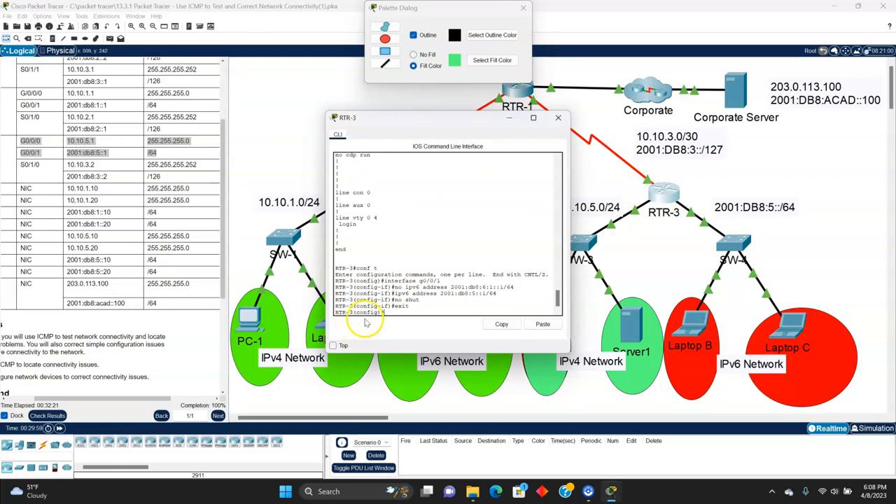
text(sho)
text(tdown)
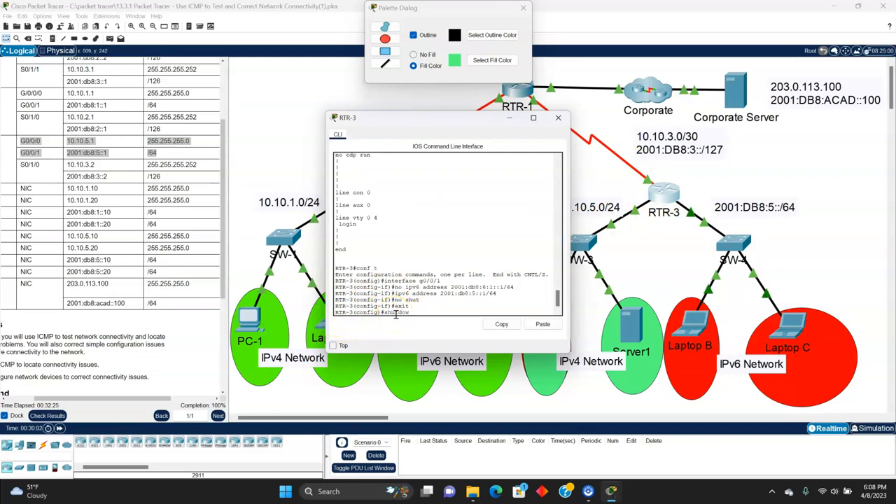
click(460, 300)
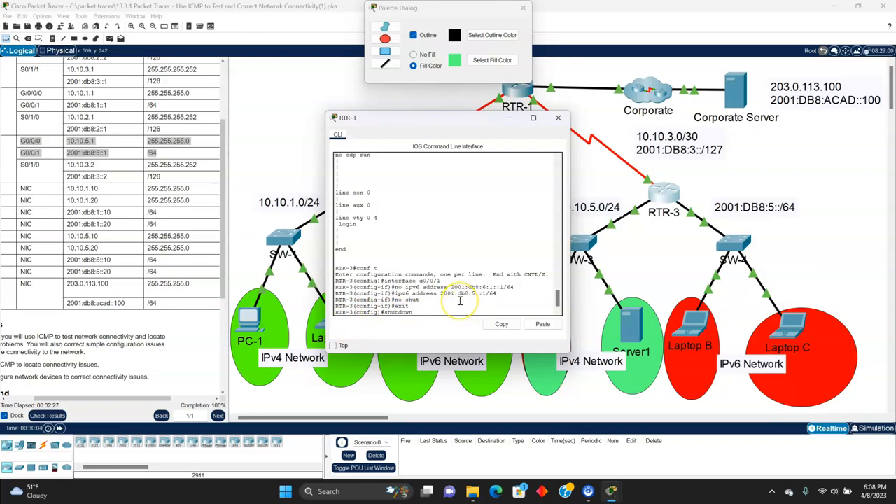
key(Return)
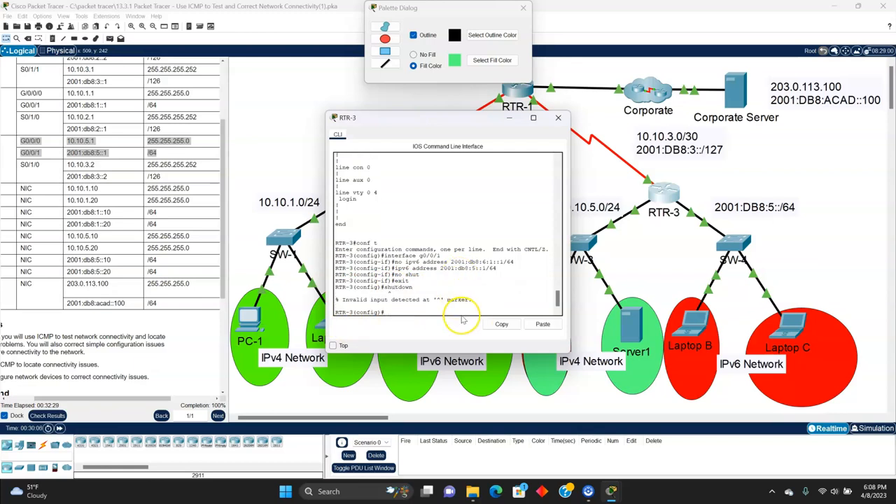
Enter interface g0/0/1 on RTR-3, shut it down and check the resulting line protocol message.
key(Up)
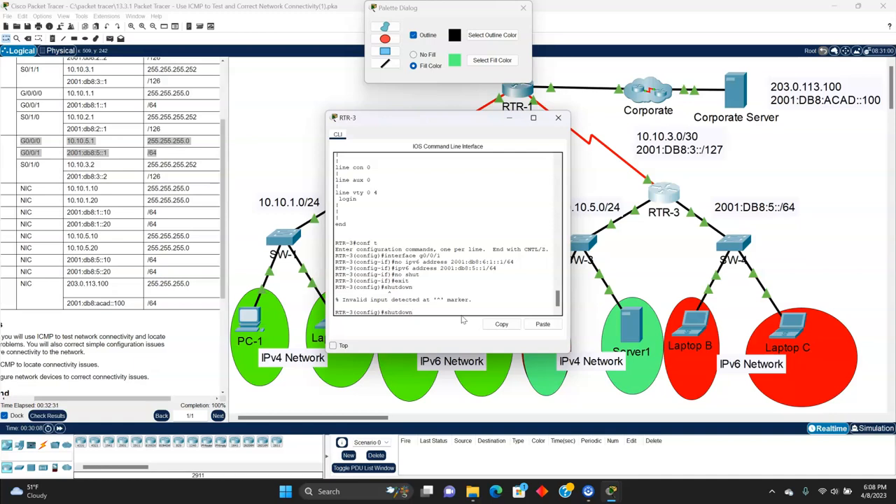
text(interface g0/)
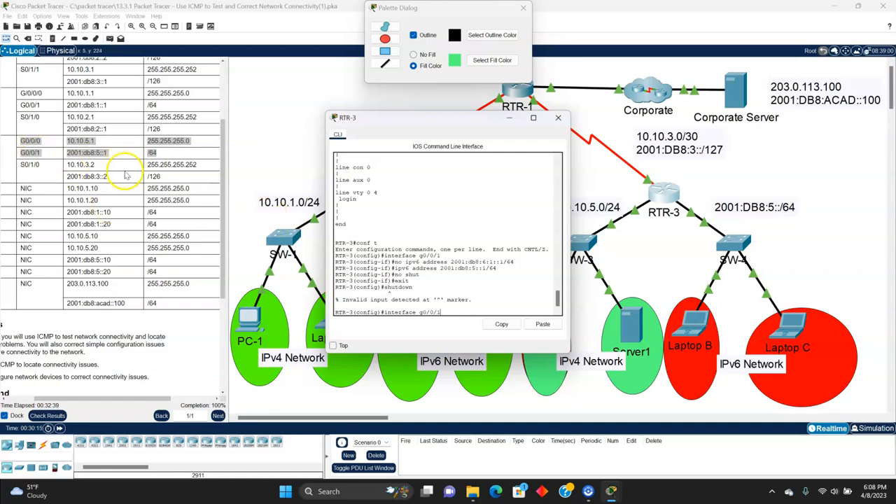
text(0/1)
key(Return)
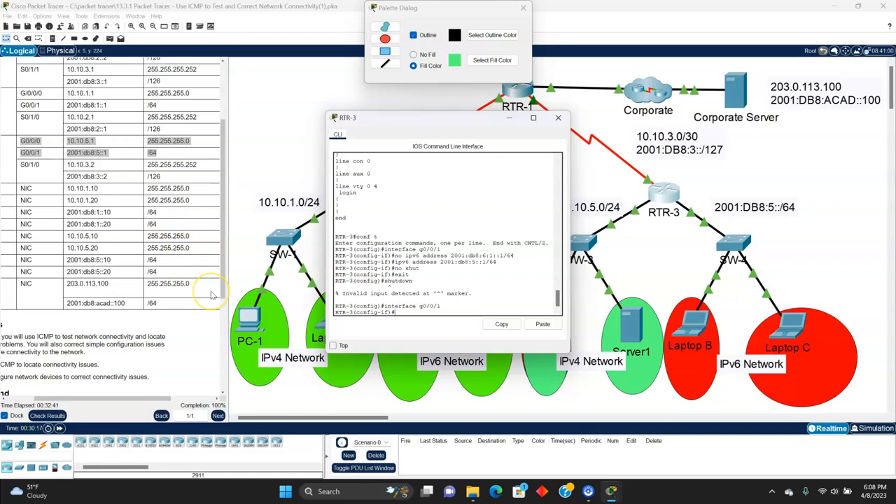
text(shutdown)
key(Return)
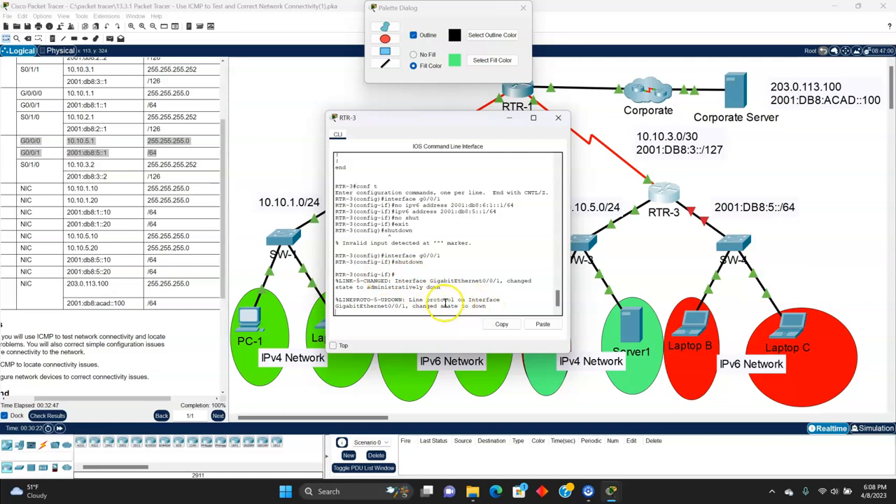
drag(415, 307, 476, 308)
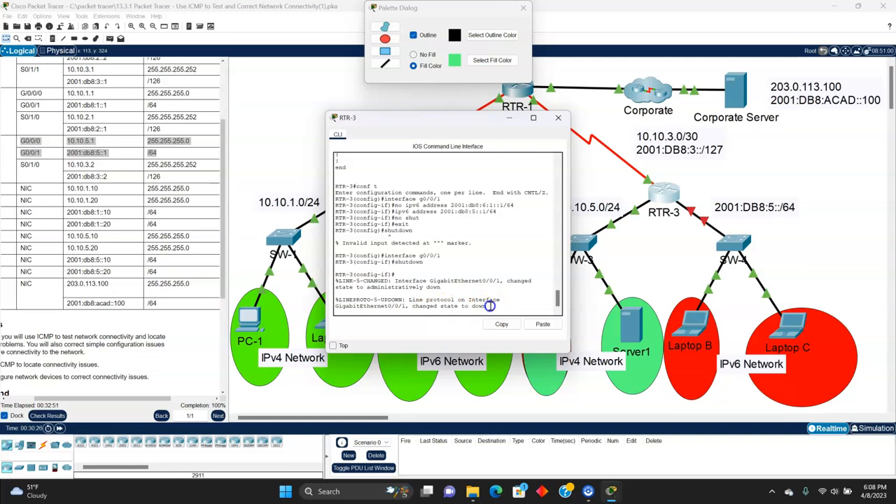
Re-enable RTR-3's g0/0/1 with no shut and check the interface's state message.
click(490, 324)
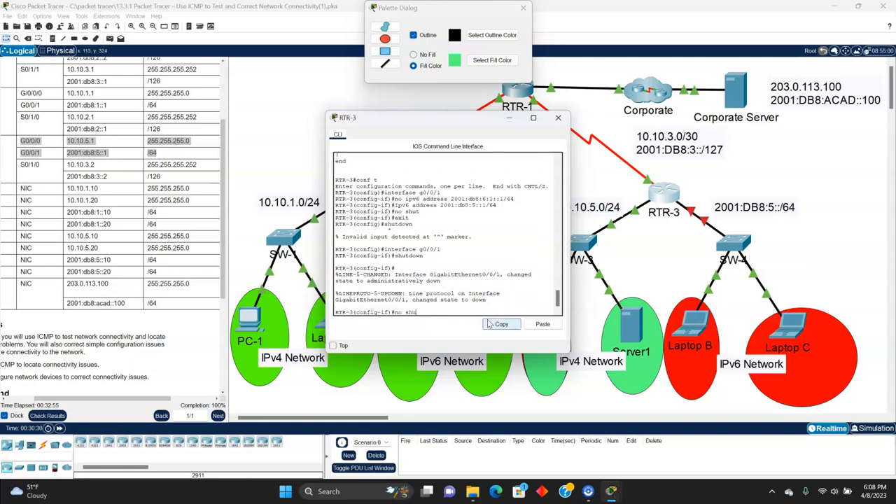
key(Return)
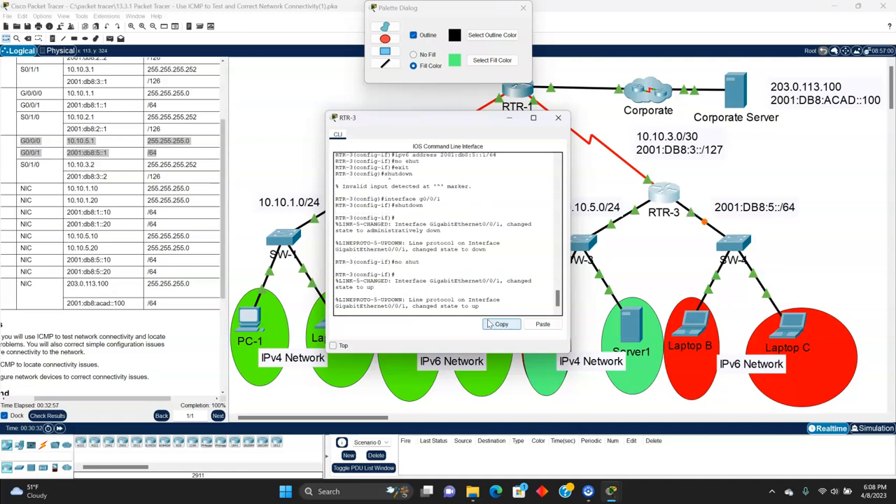
drag(413, 306, 493, 308)
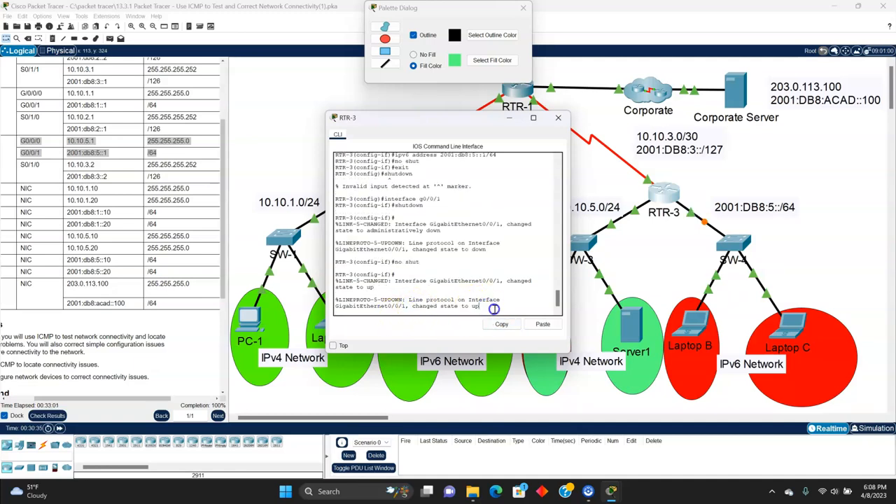
key(Return)
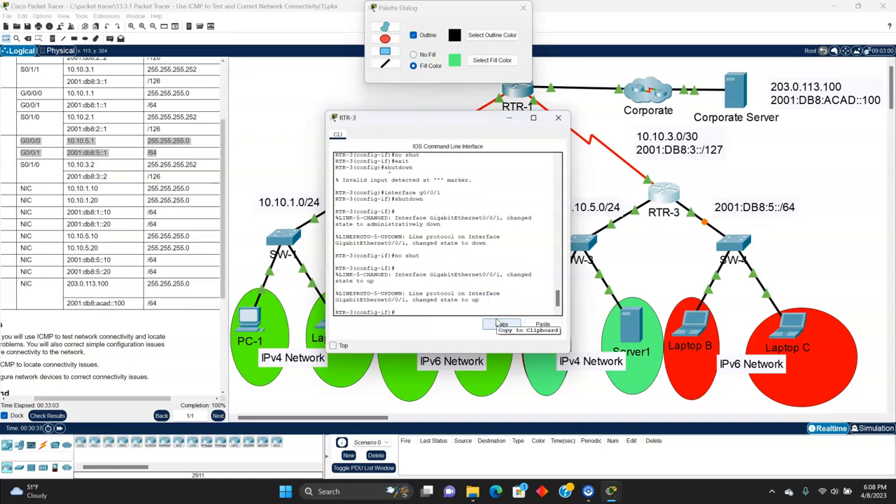
Exit RTR-3's interface and global configuration modes, and close the RTR-3 window.
text(exit)
key(Return)
text(exit)
key(Return)
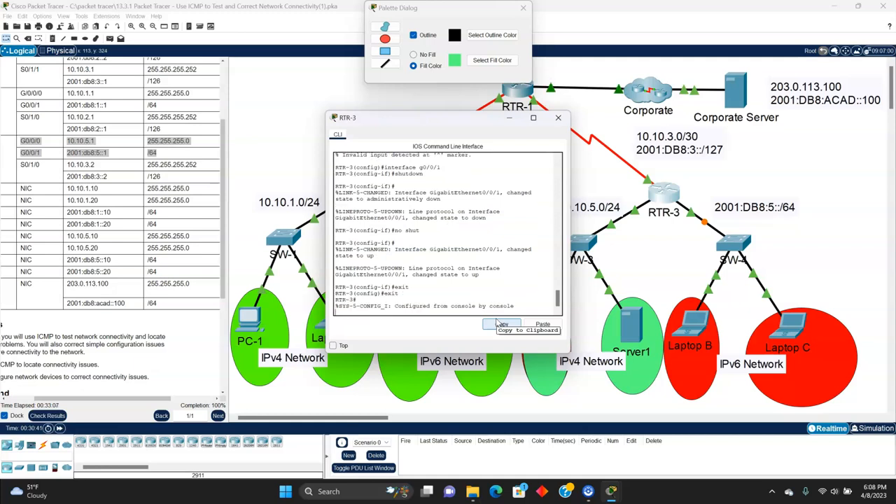
key(Return)
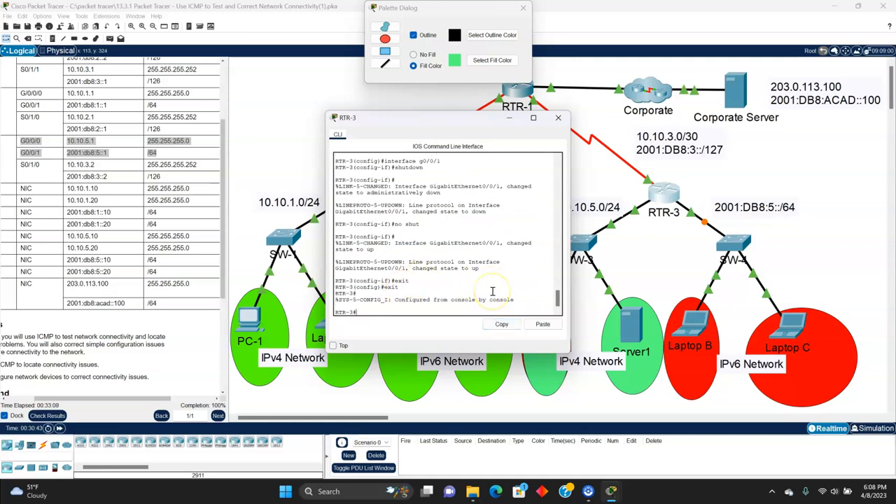
click(556, 118)
Ping the Corporate Server at 2001:db8:acad::100 twice from Laptop B's command prompt.
click(691, 324)
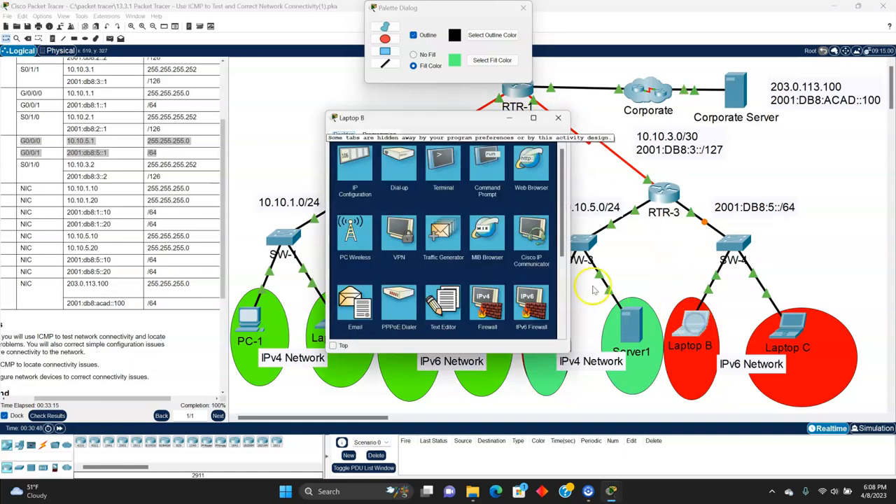
click(493, 168)
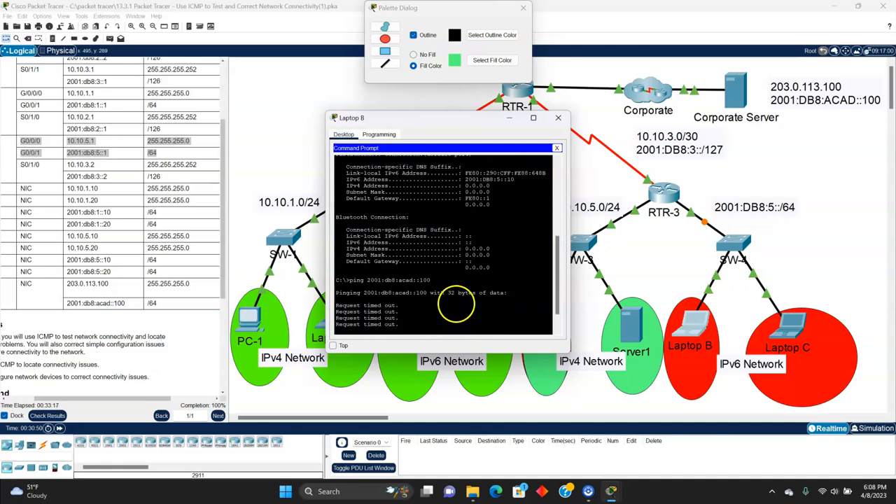
key(Up)
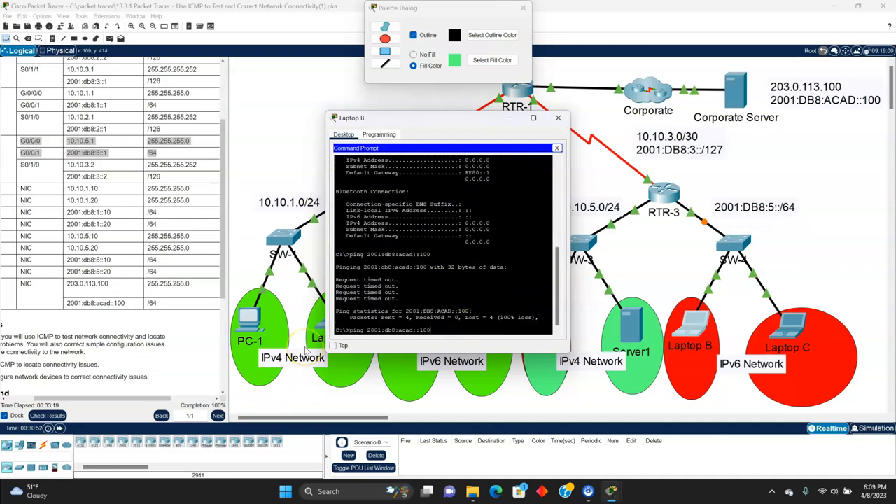
key(Return)
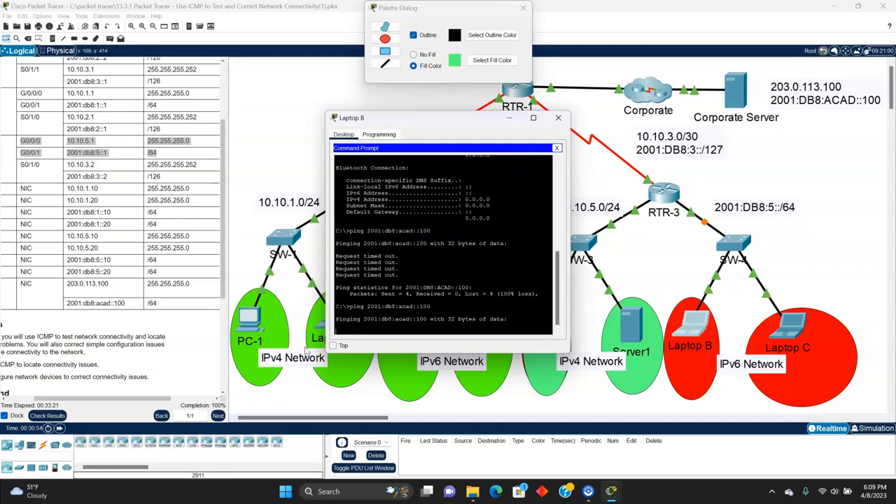
click(415, 317)
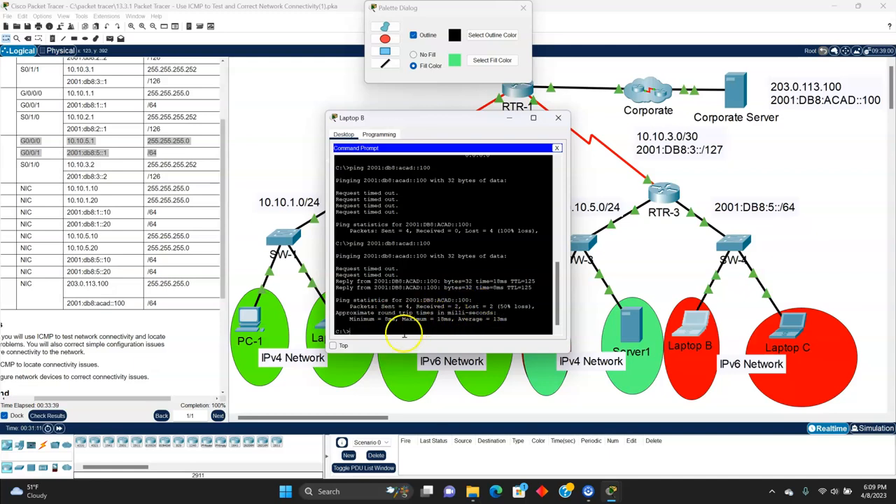
key(Up)
key(Return)
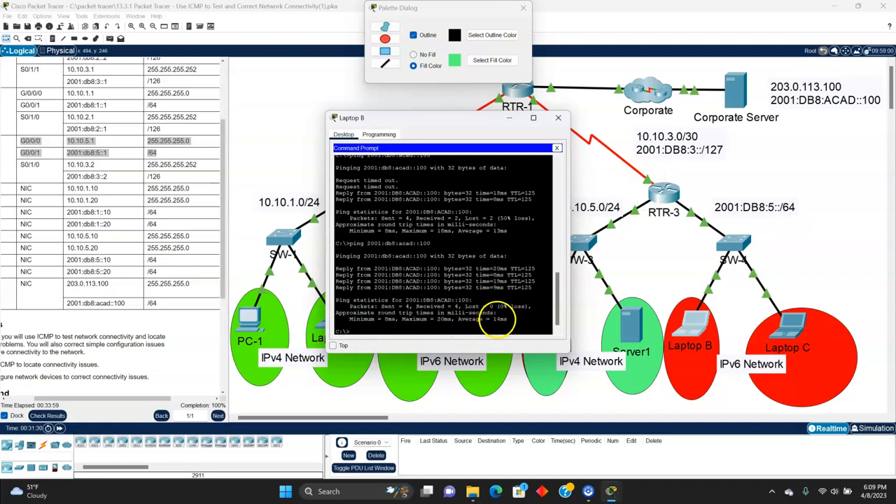
Trace the route from Laptop B to 2001:db8:acad::100 with tracert, and close the Laptop B window.
key(Up)
key(Up)
key(Up)
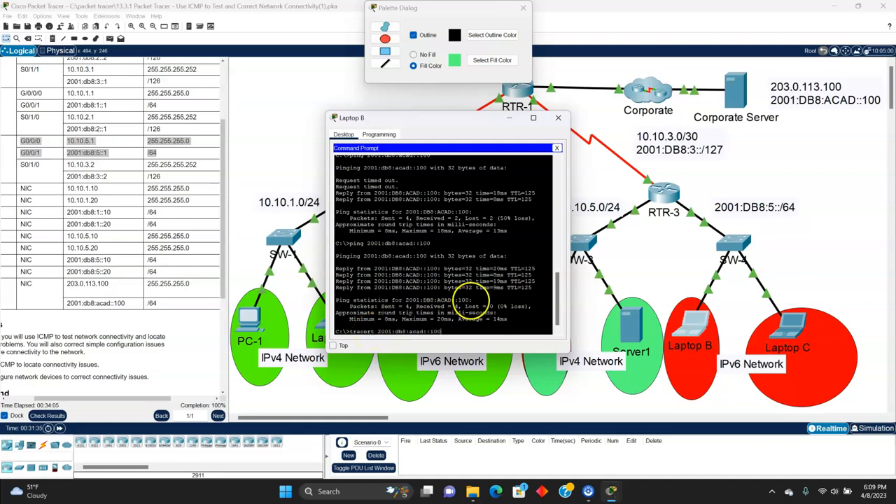
key(Return)
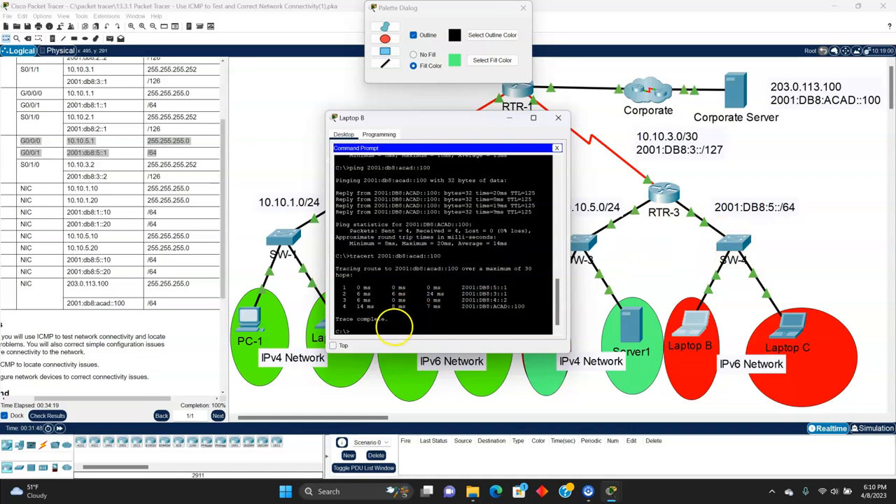
click(558, 118)
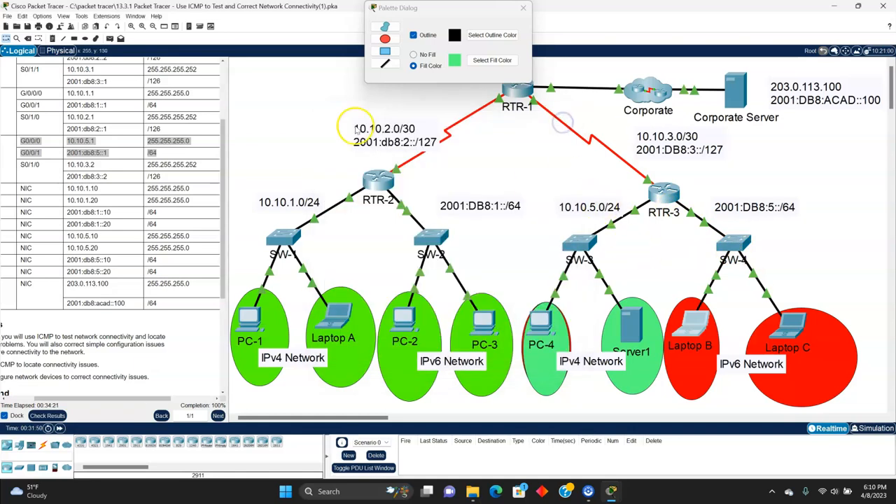
Cover Laptop B's red marker with a green-filled ellipse and return to the selection tool.
click(85, 37)
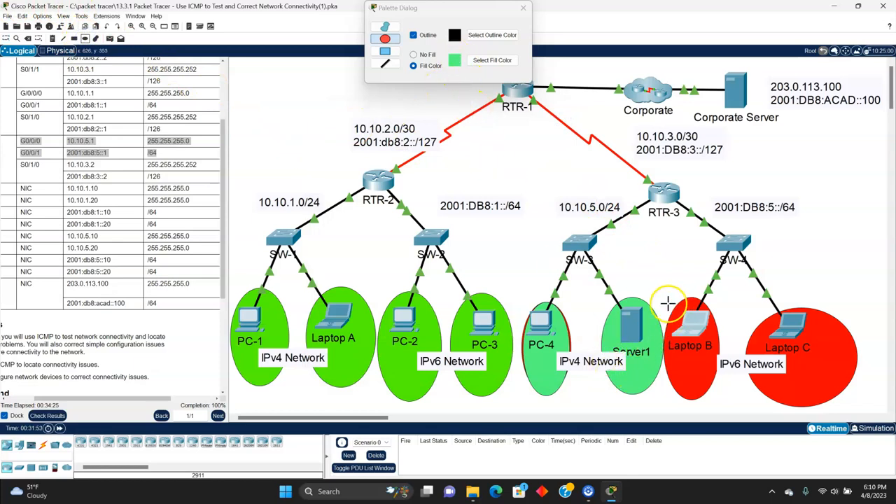
drag(661, 301, 722, 397)
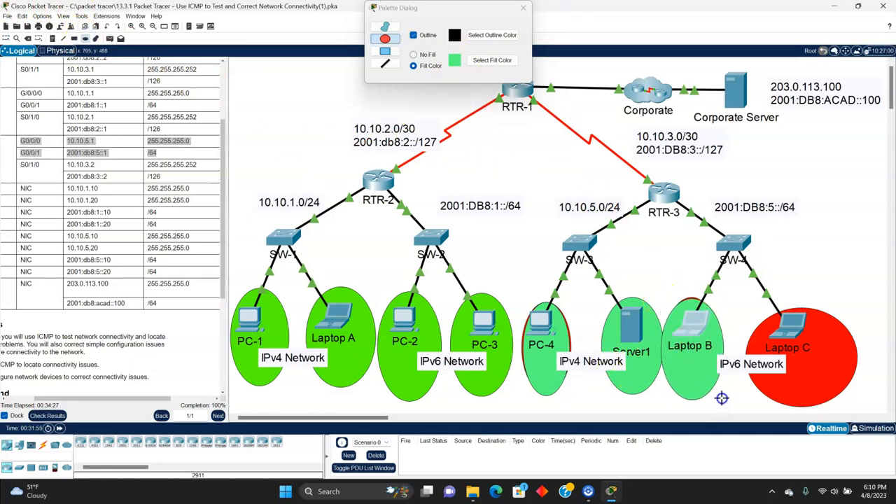
click(7, 38)
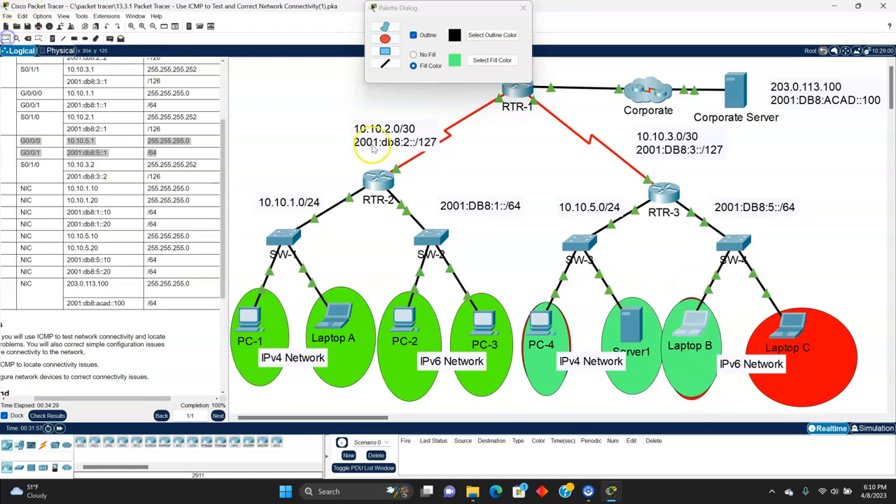
Run ipconfig in Laptop C's command prompt and examine its IPv6 address line.
click(790, 324)
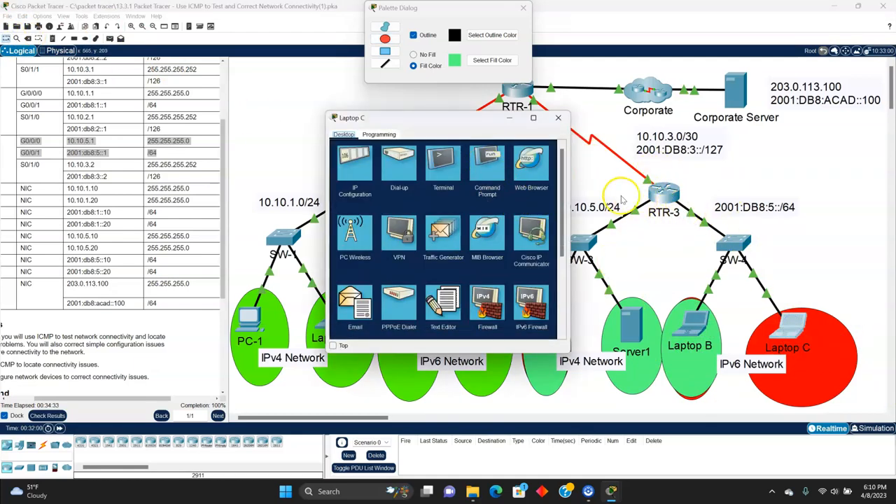
click(487, 168)
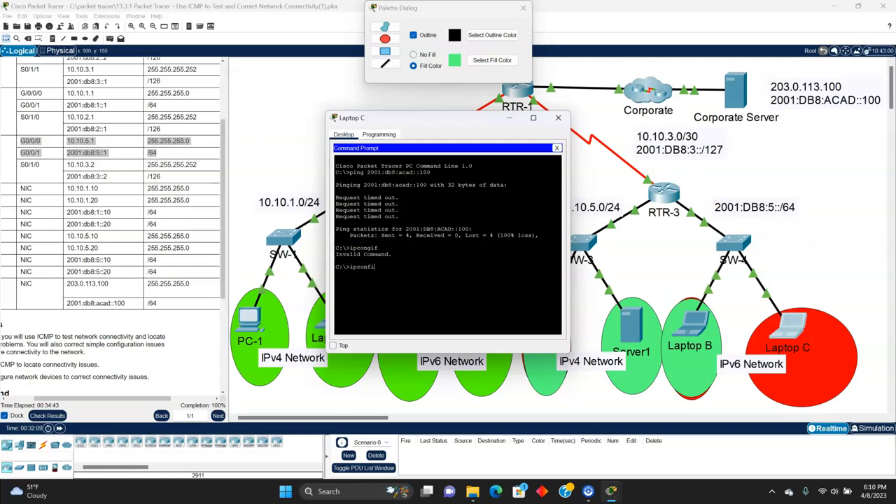
text(g)
key(Return)
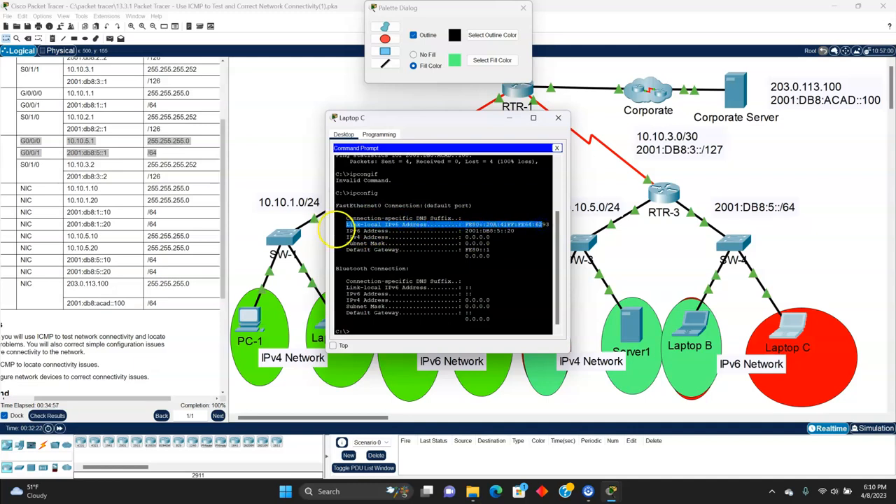
drag(343, 230, 361, 230)
drag(454, 231, 519, 231)
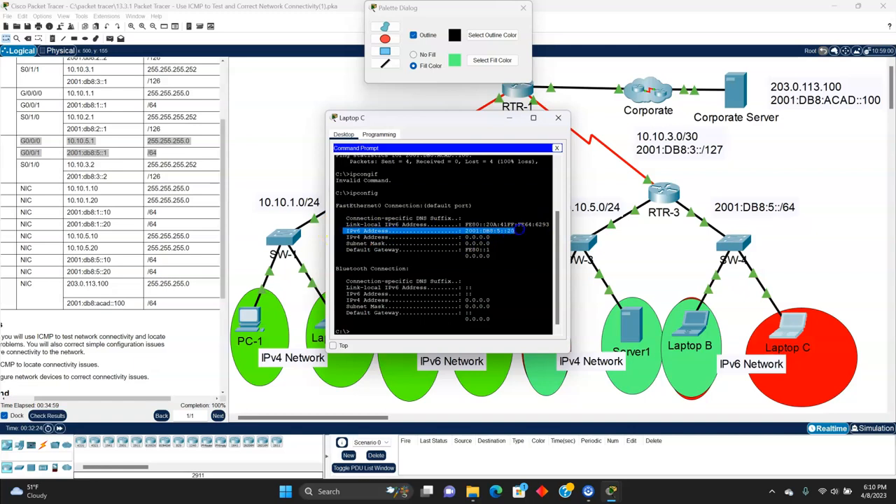
Check Laptop C's address, prefix and gateway in the addressing table, and bring back the Laptop C window.
click(136, 392)
drag(116, 397, 83, 398)
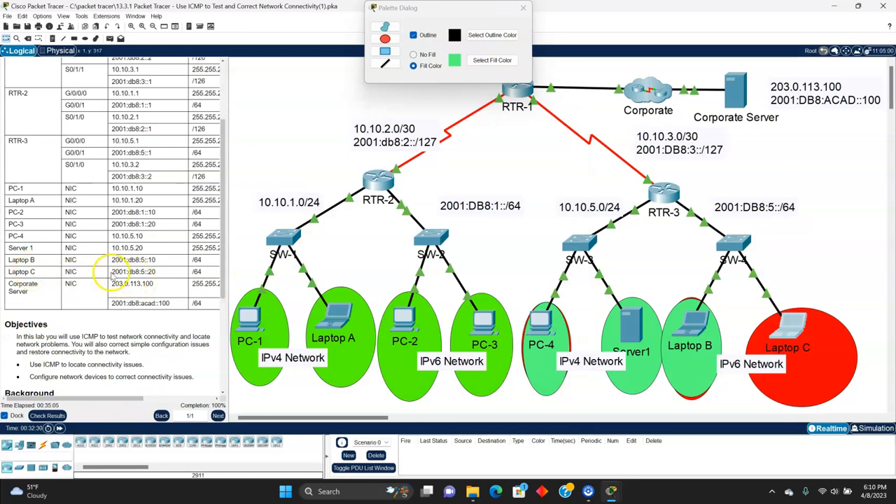
drag(198, 269, 163, 270)
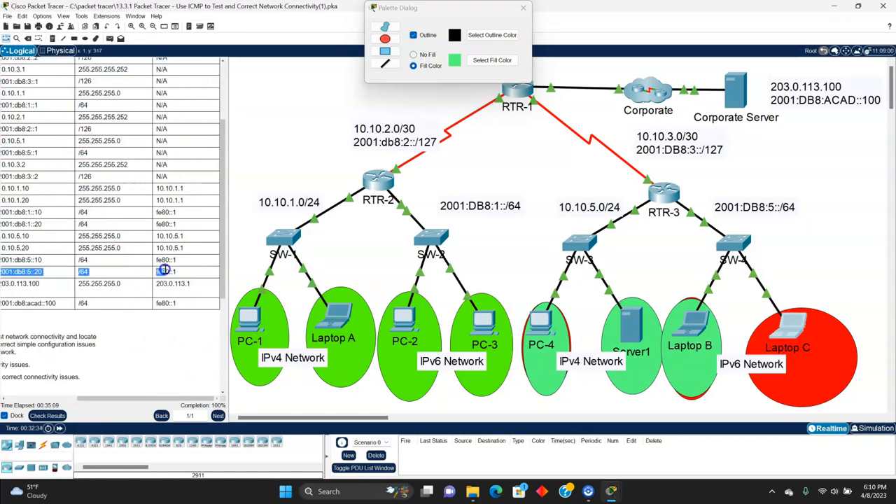
drag(127, 400, 98, 397)
click(802, 319)
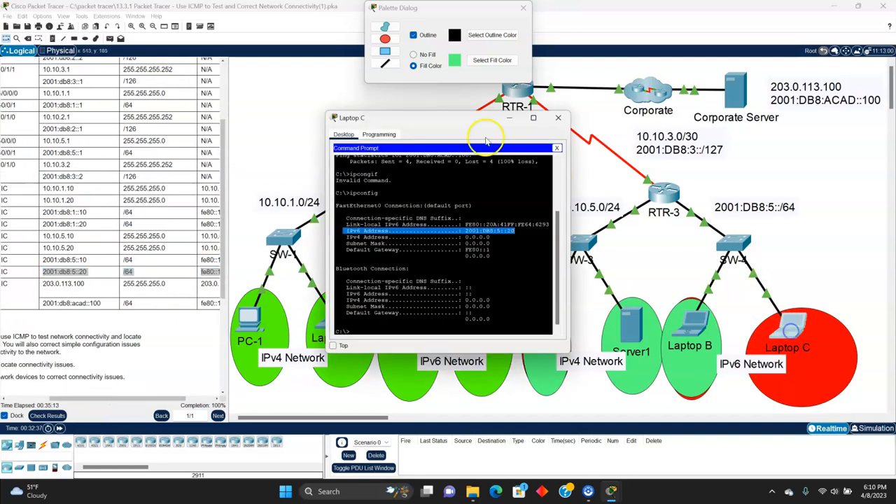
Open Laptop C's IP Configuration and compare its static IPv6 address, prefix and default gateway with the addressing table.
click(557, 149)
click(355, 163)
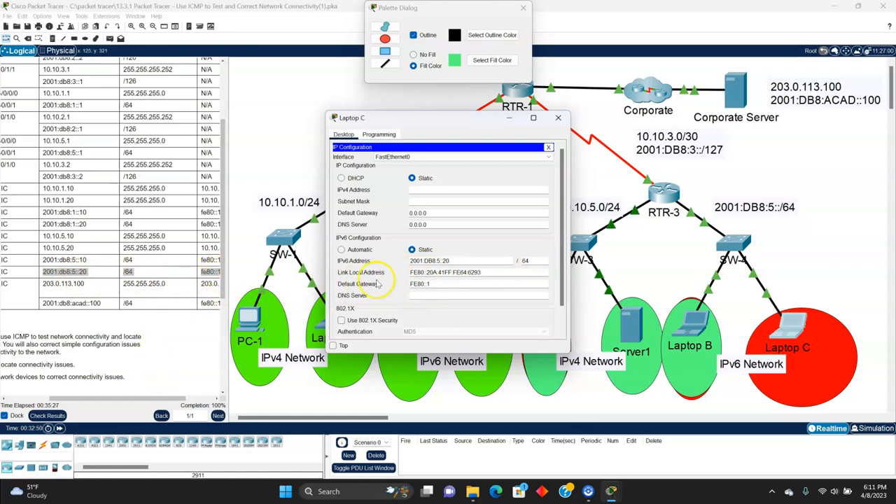
click(144, 399)
drag(144, 399, 170, 398)
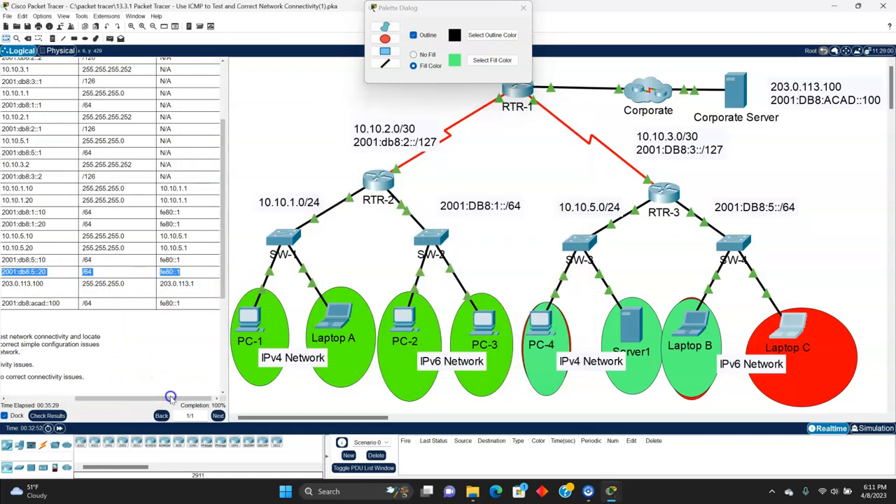
click(793, 334)
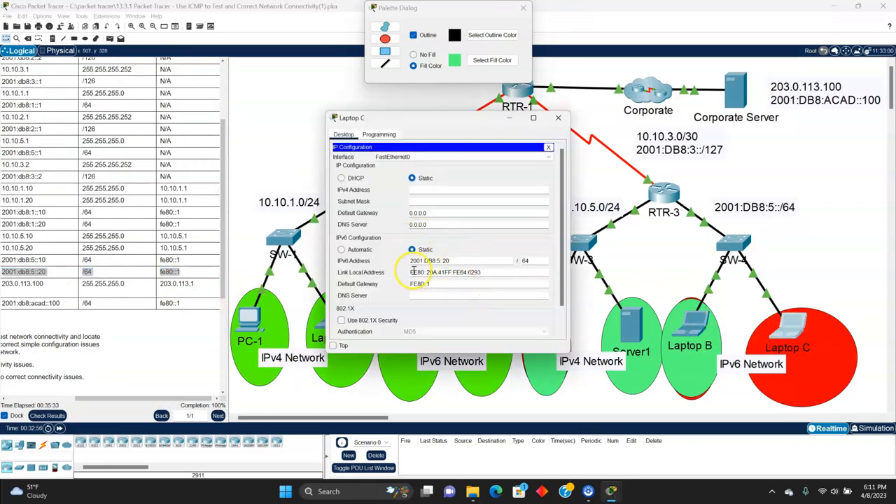
Return to Laptop C's command prompt and examine the IPv6 address and default gateway in the ipconfig output.
click(549, 149)
click(497, 175)
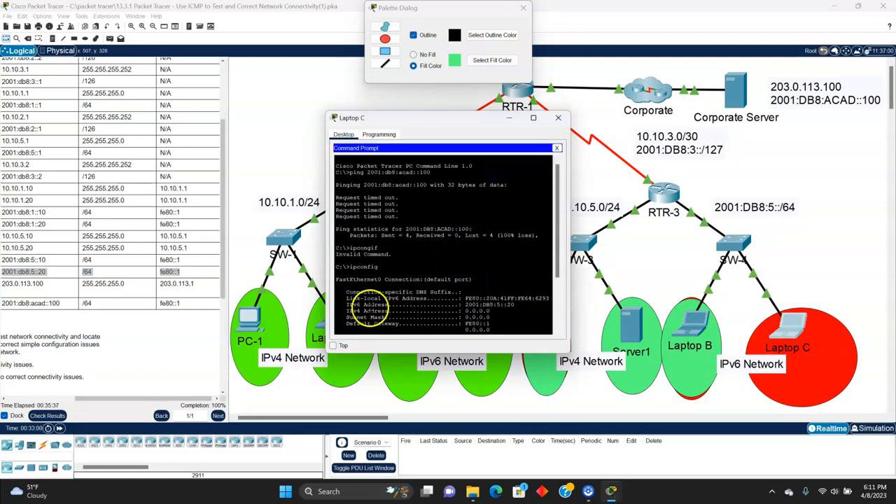
drag(344, 305, 386, 306)
drag(485, 306, 522, 306)
drag(557, 262, 558, 299)
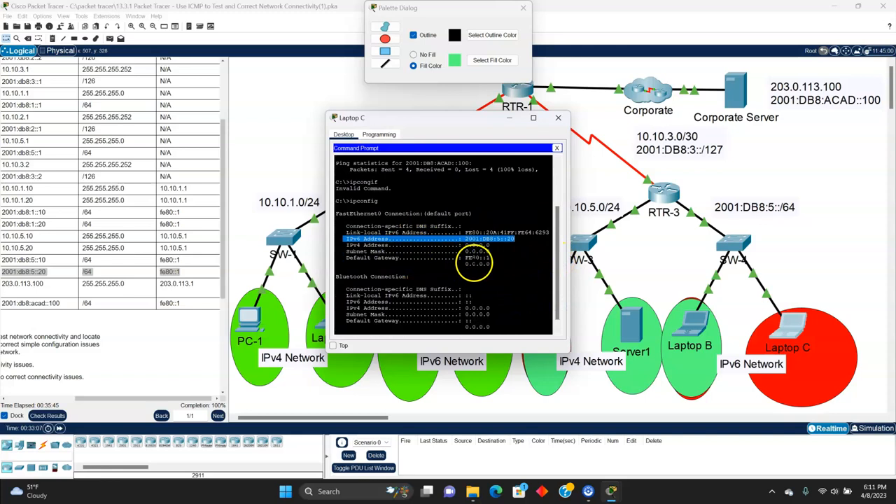
drag(463, 258, 473, 258)
scroll(495, 257, down, 1)
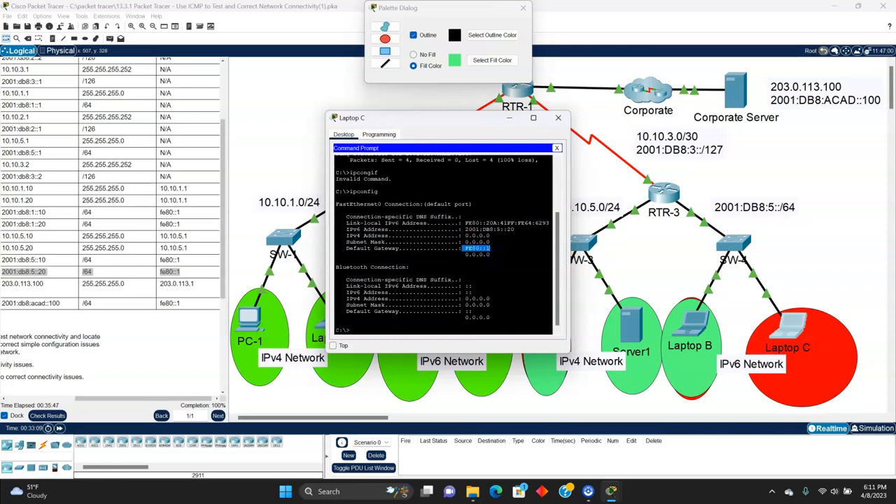
Ping 2001:db8:acad::100 from Laptop C, trace the route to it with tracert, and close the Laptop C window.
click(380, 321)
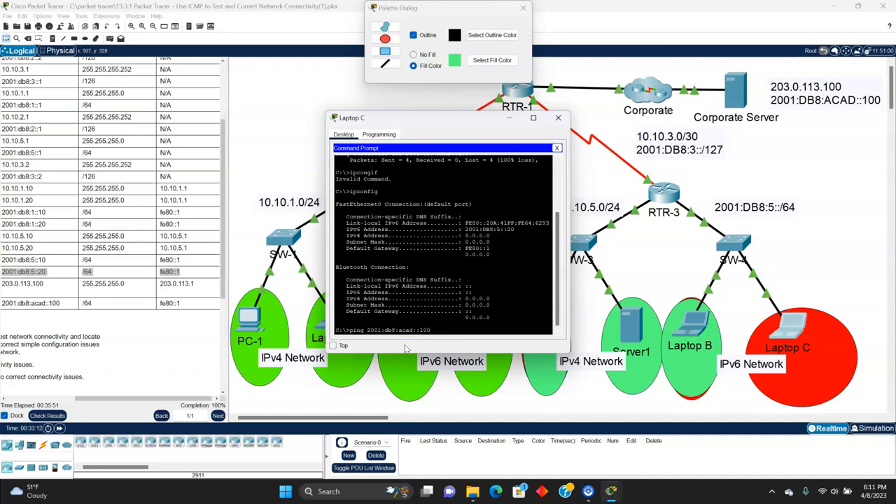
key(Return)
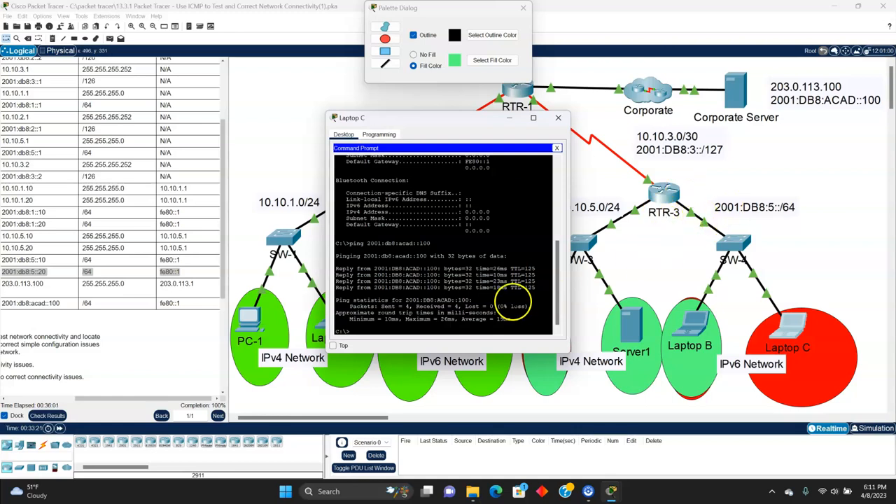
key(Up)
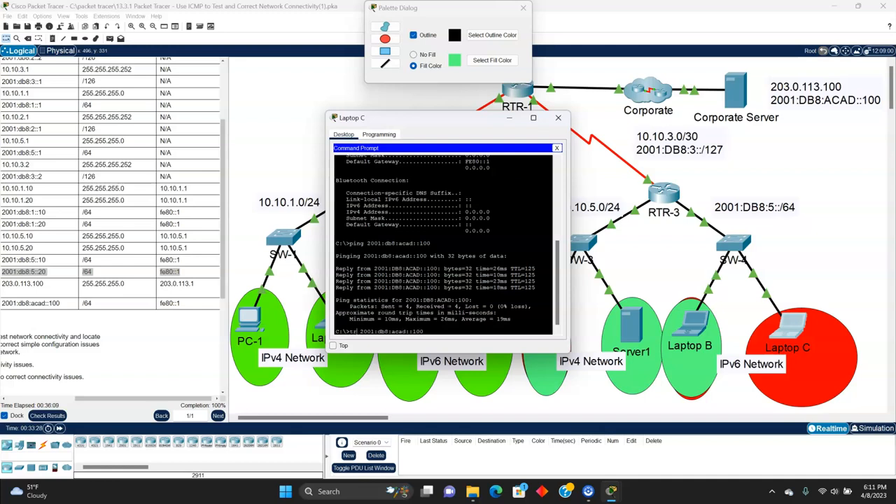
key(Return)
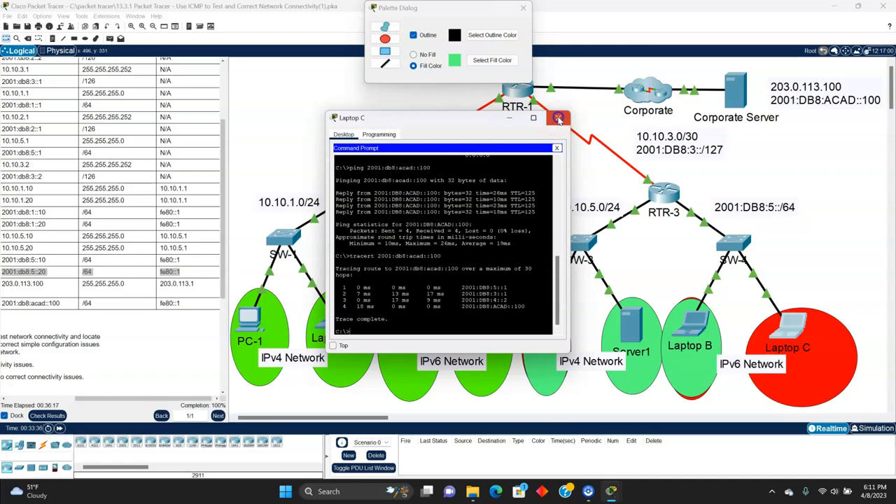
click(558, 119)
Cover Laptop C's red marker with a green-filled ellipse, return to the selection tool, and close the drawing palette.
click(85, 38)
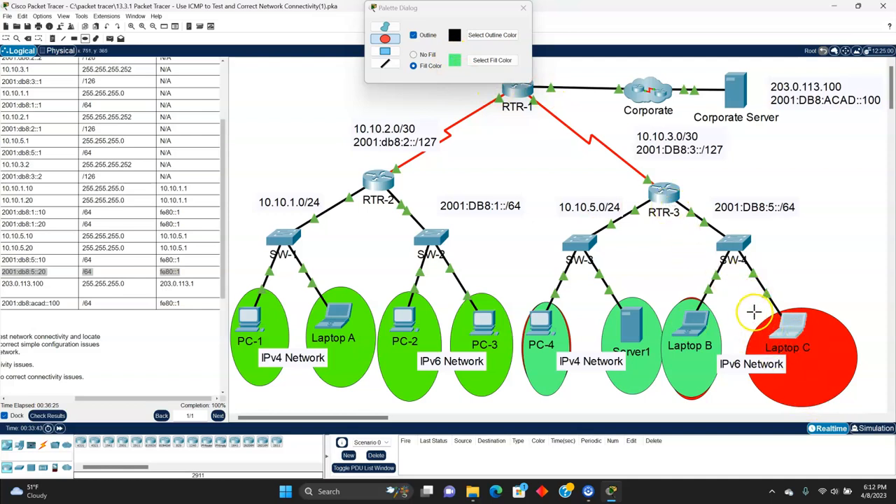
drag(751, 303, 848, 403)
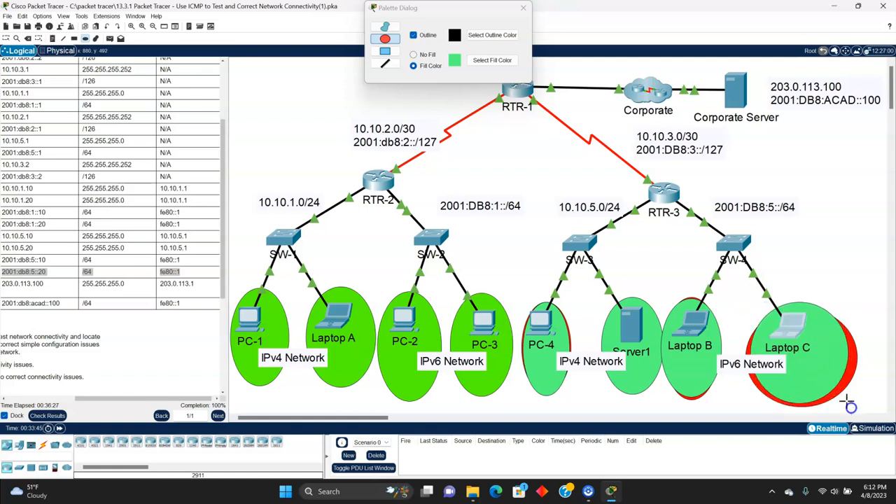
click(7, 37)
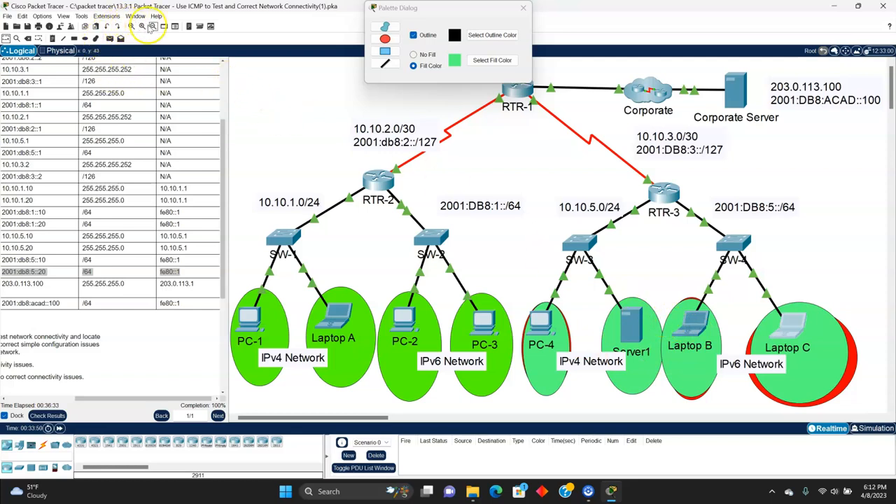
click(152, 27)
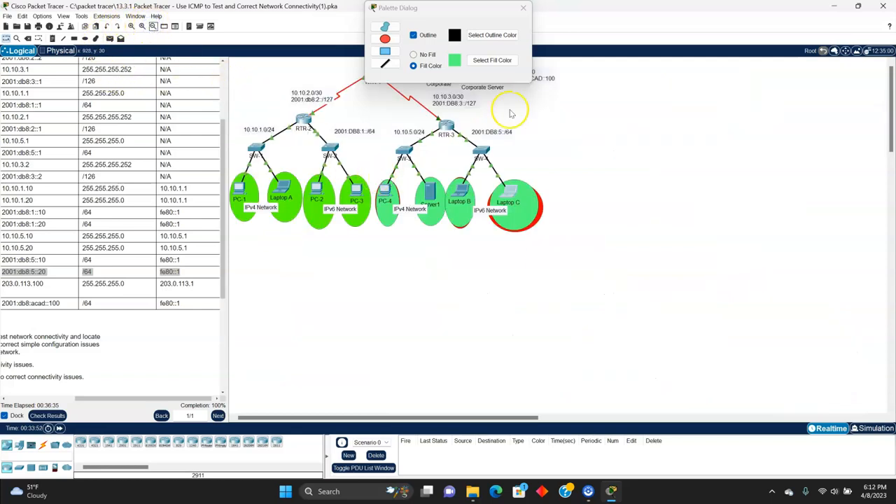
click(523, 8)
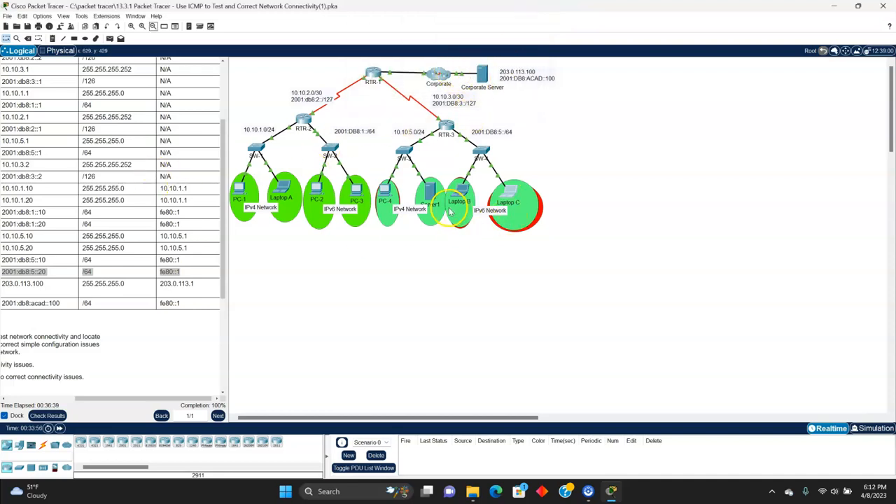
Review the lab's objectives, background and instructions, and return to the start of the addressing table.
drag(225, 256, 224, 368)
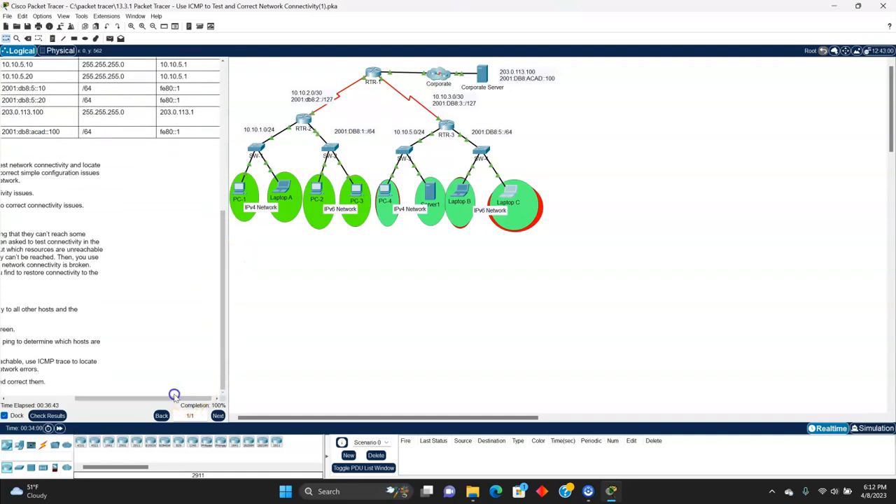
key(ctrl+a)
drag(128, 397, 22, 399)
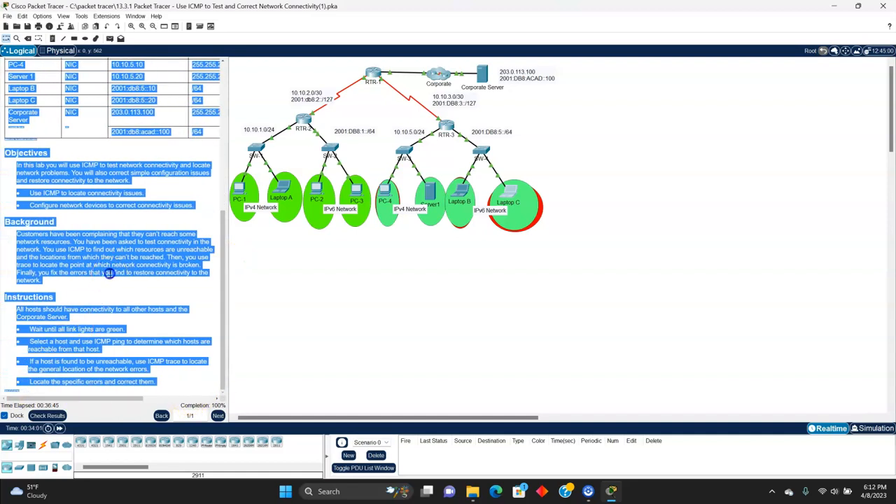
click(166, 283)
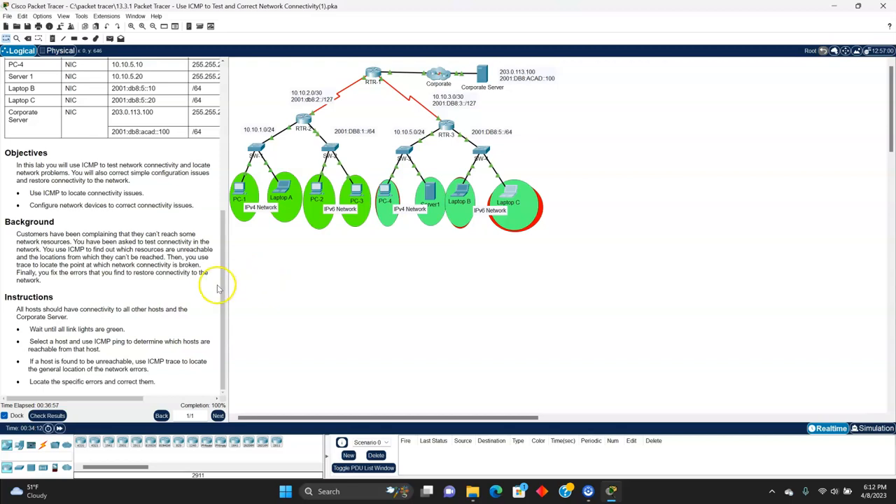
drag(222, 298, 220, 147)
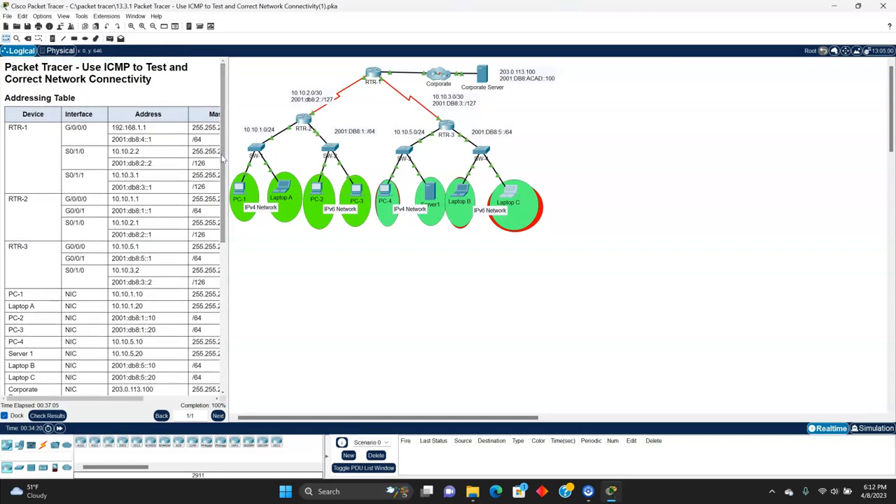